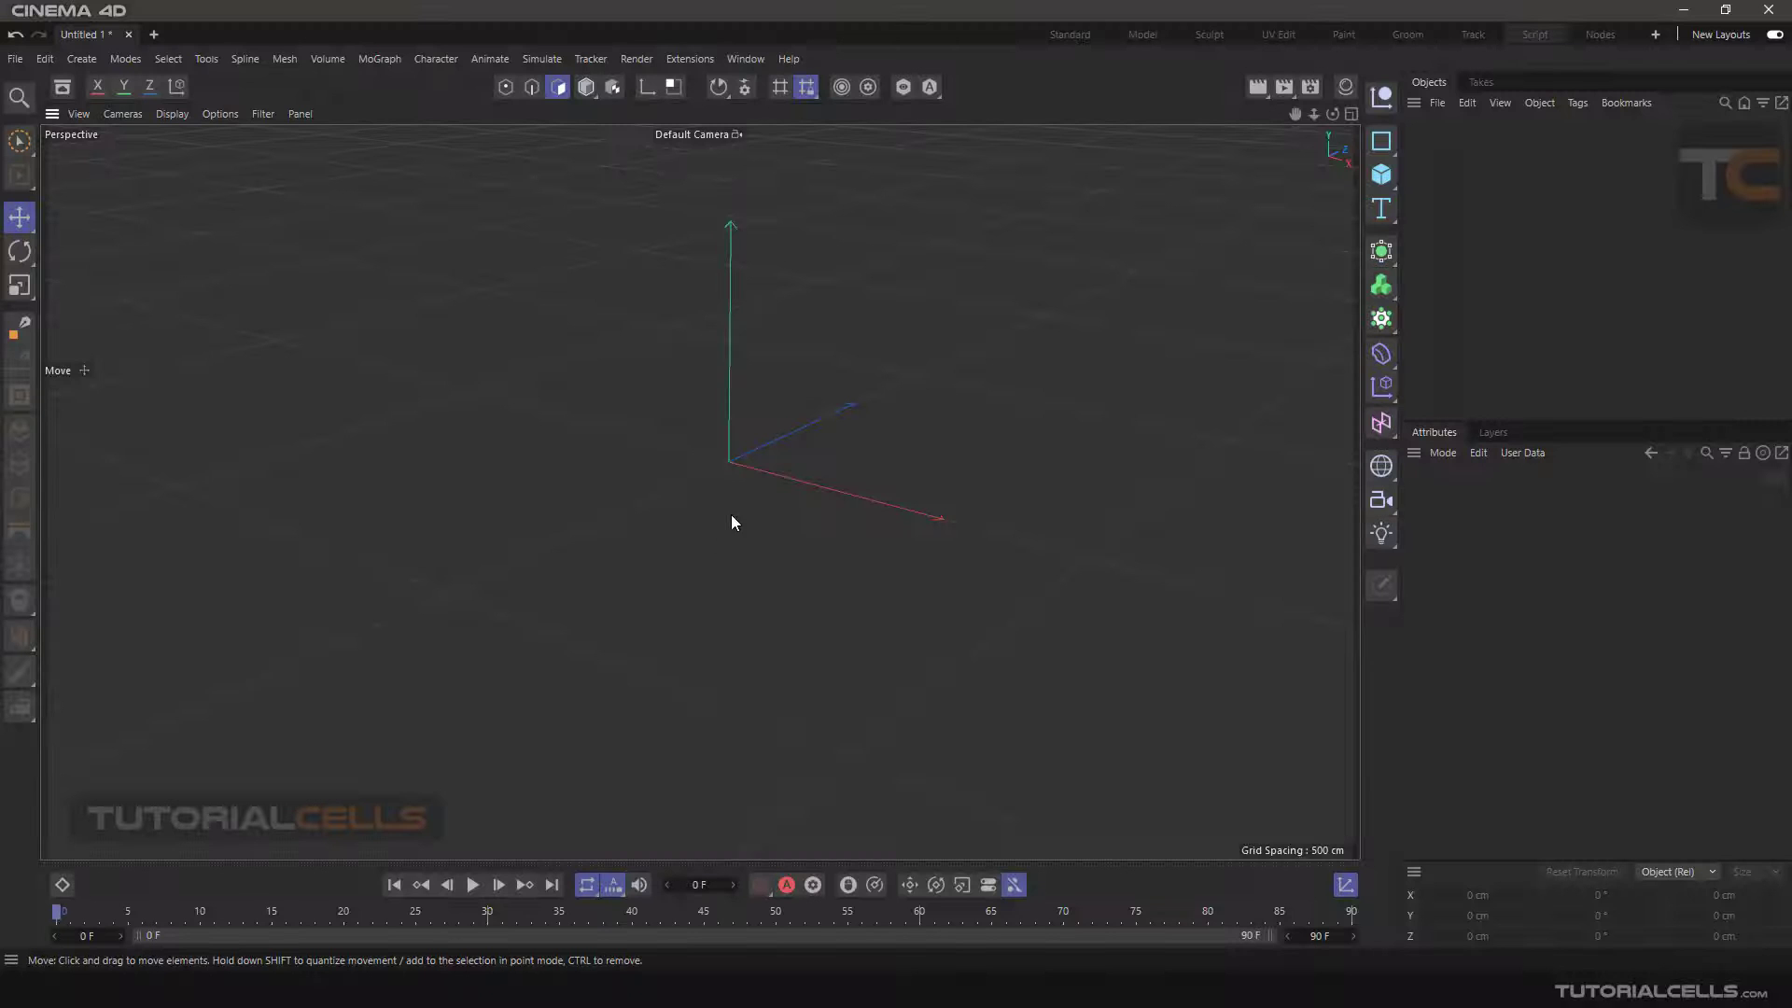
- Try the Edge and Point component modes and switch to Model mode
alt+drag(747, 477, 727, 501)
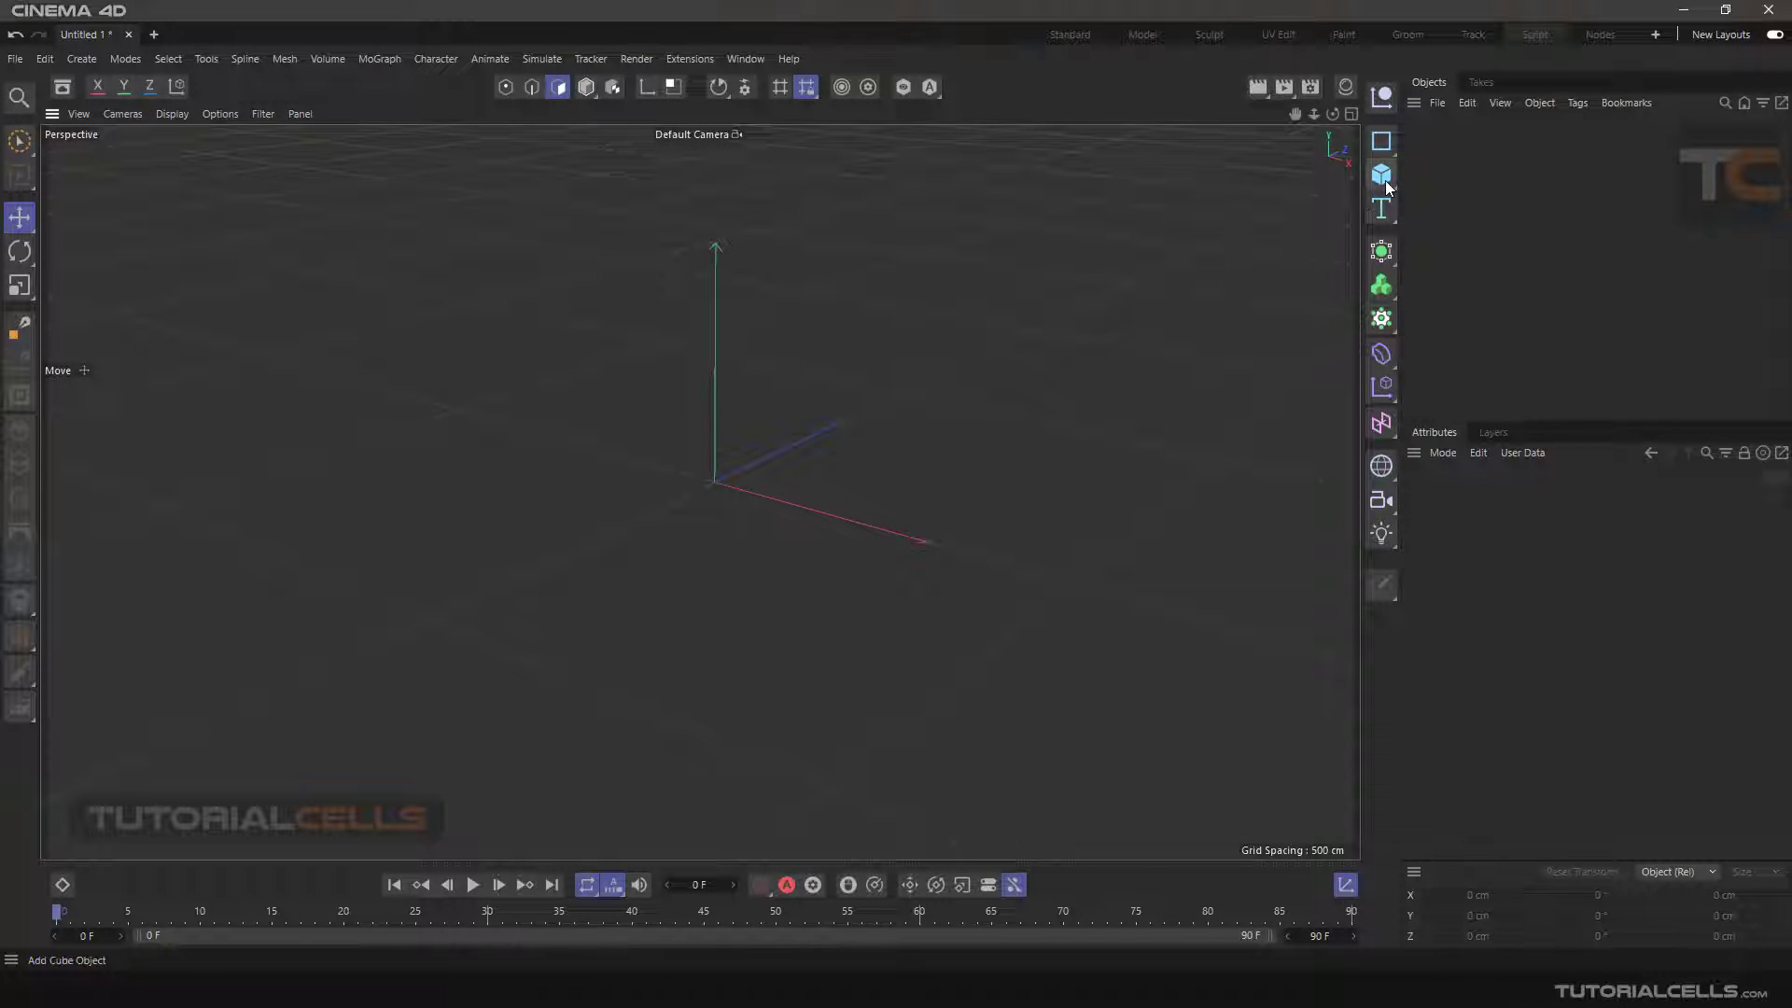
click(534, 89)
click(509, 90)
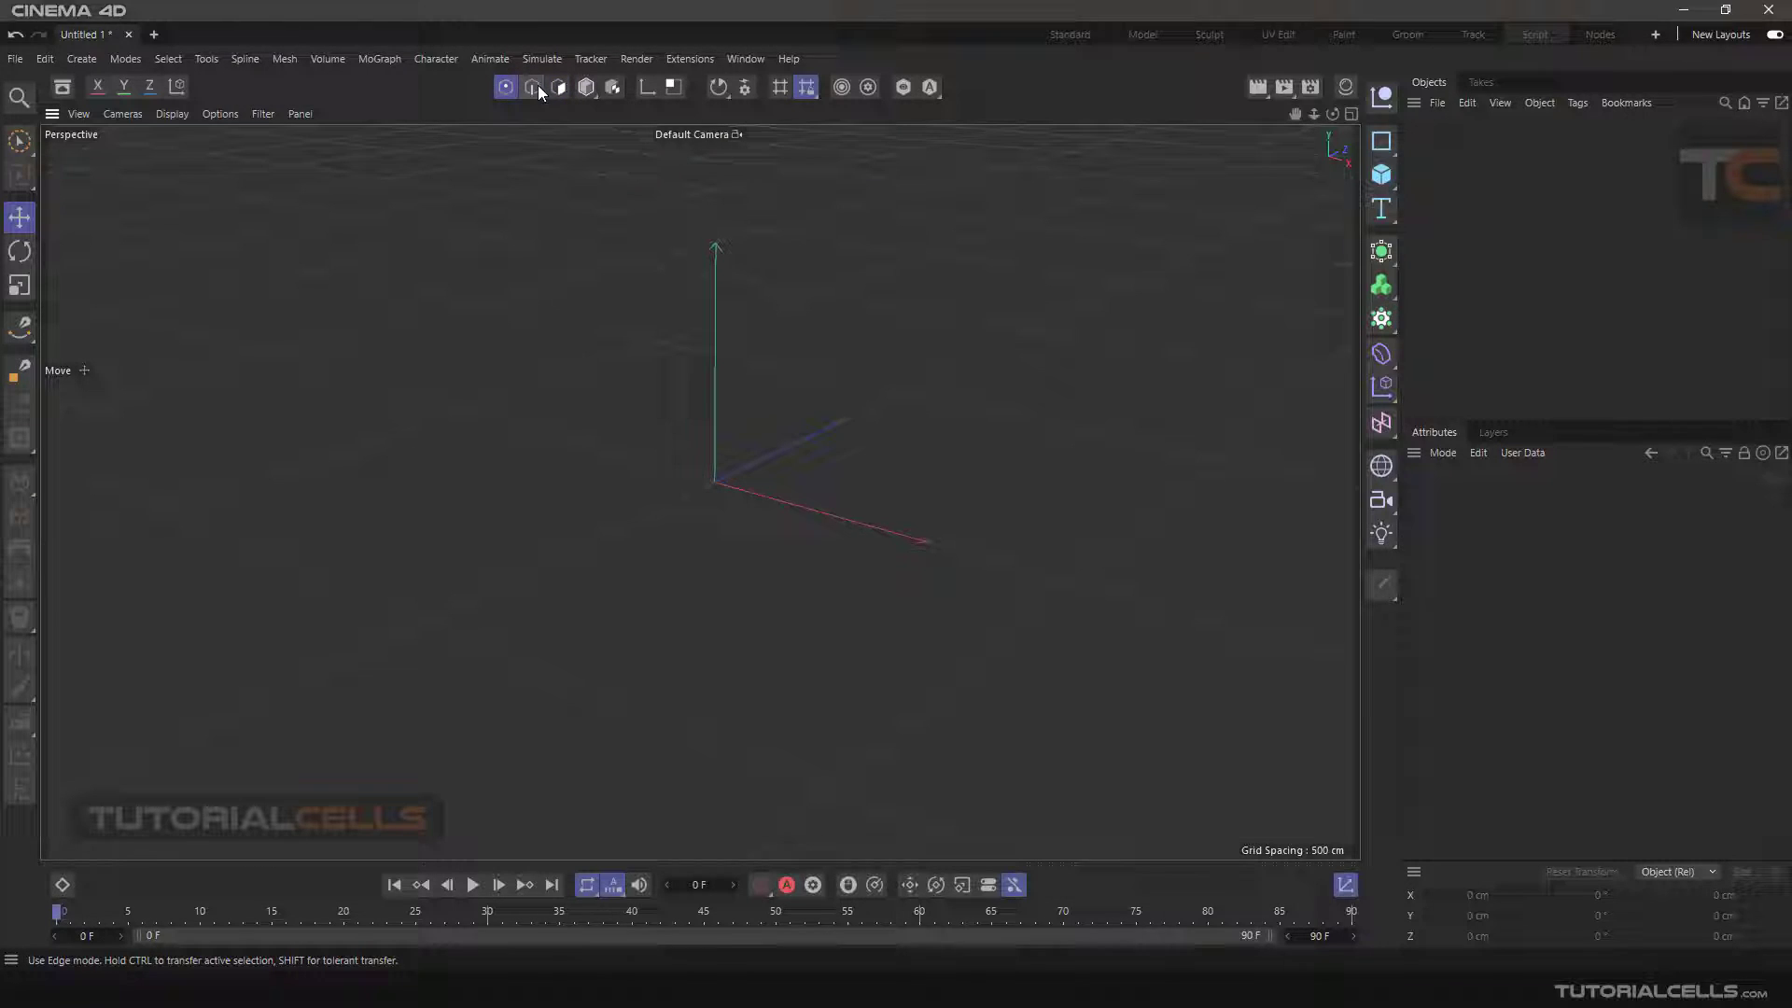
click(586, 90)
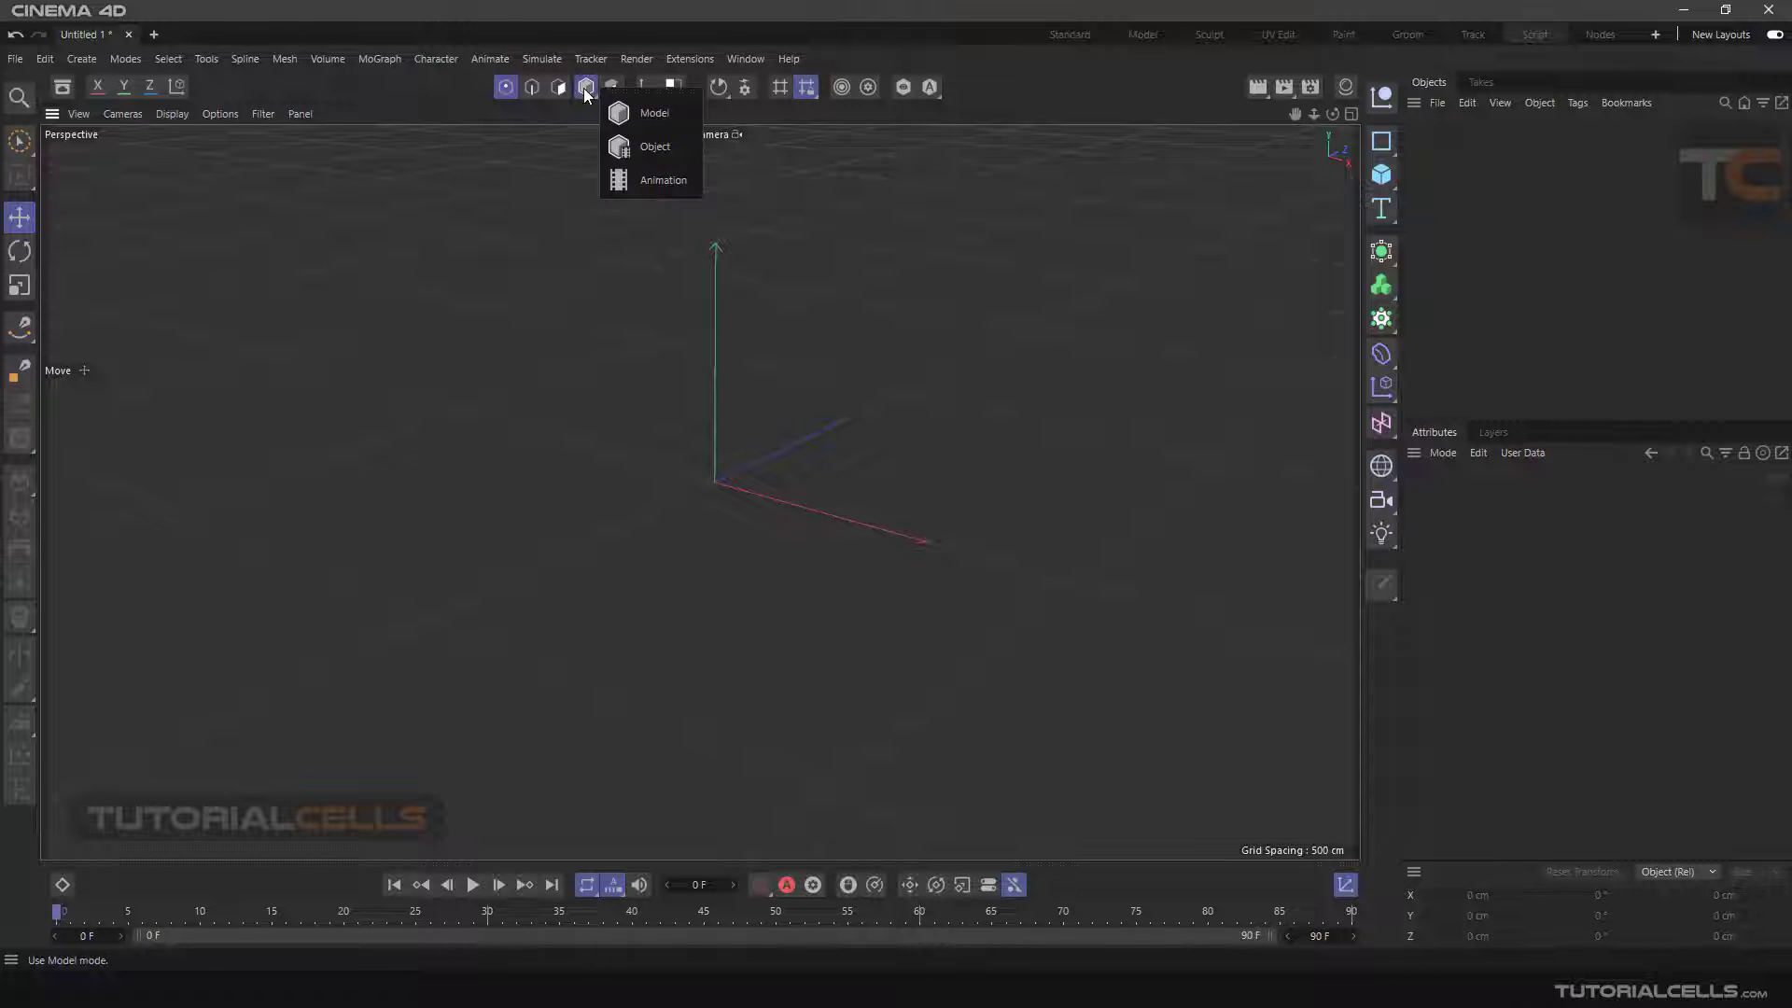
click(586, 91)
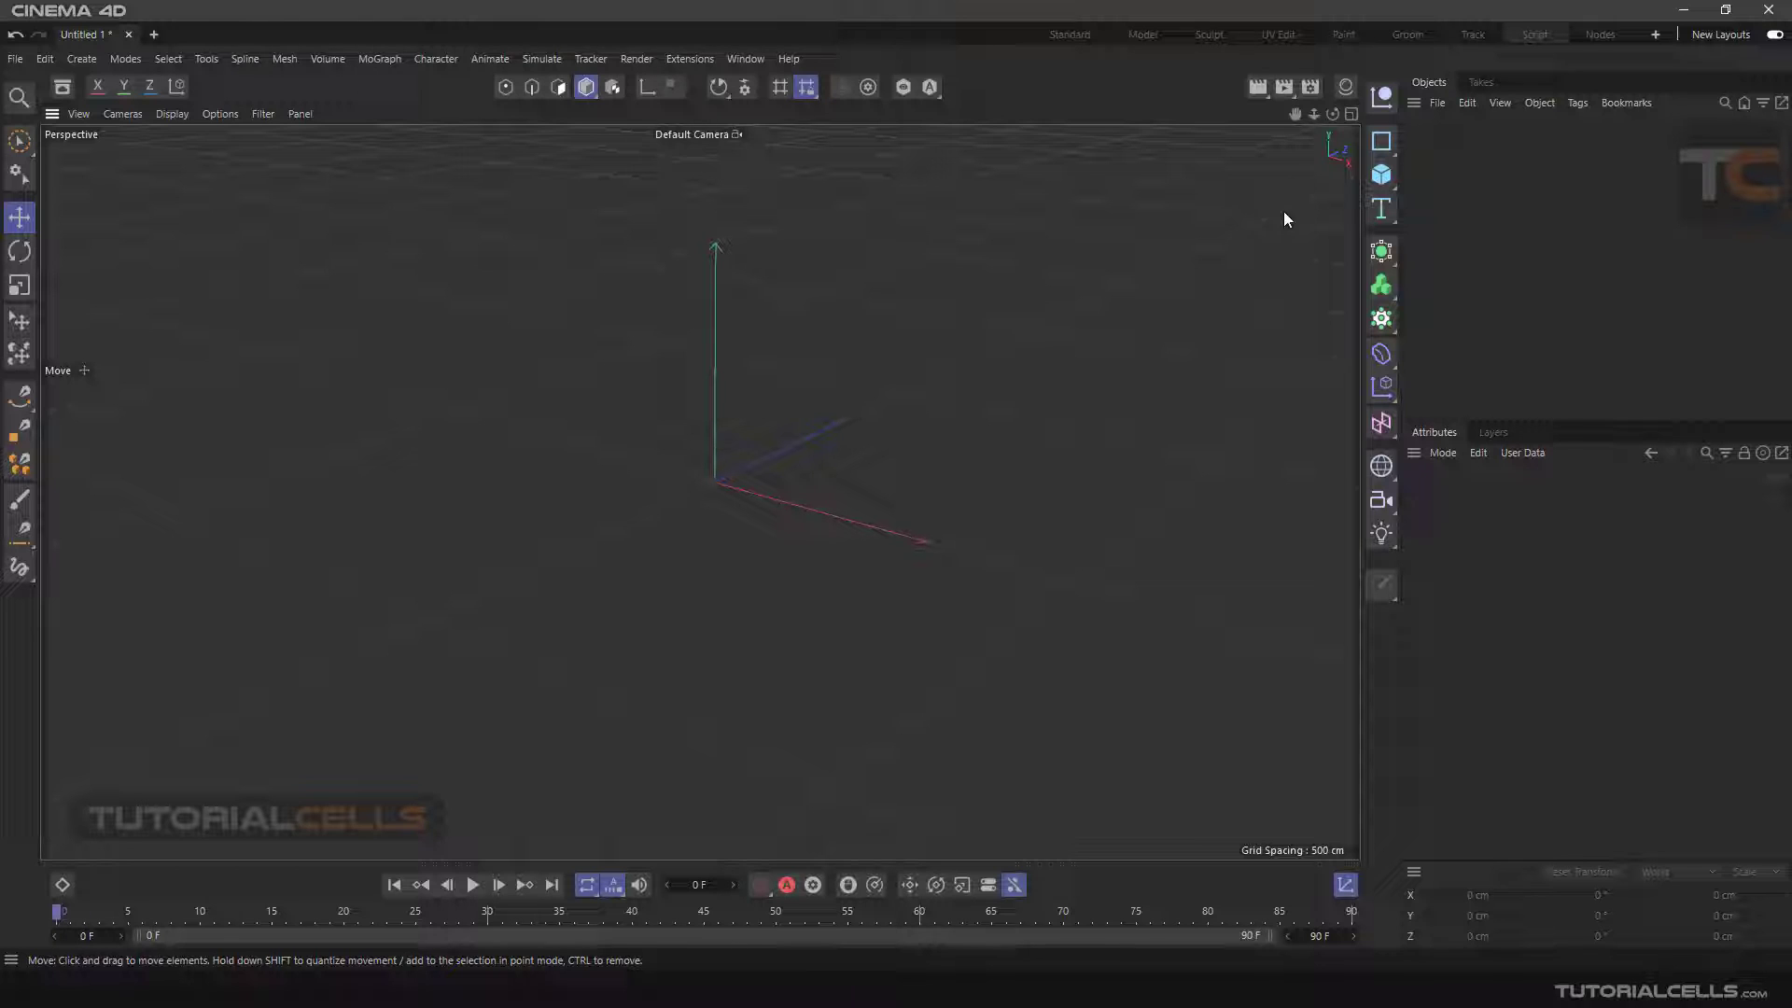
- Add a default cube and raise it to about 174 cm in Y
click(1376, 175)
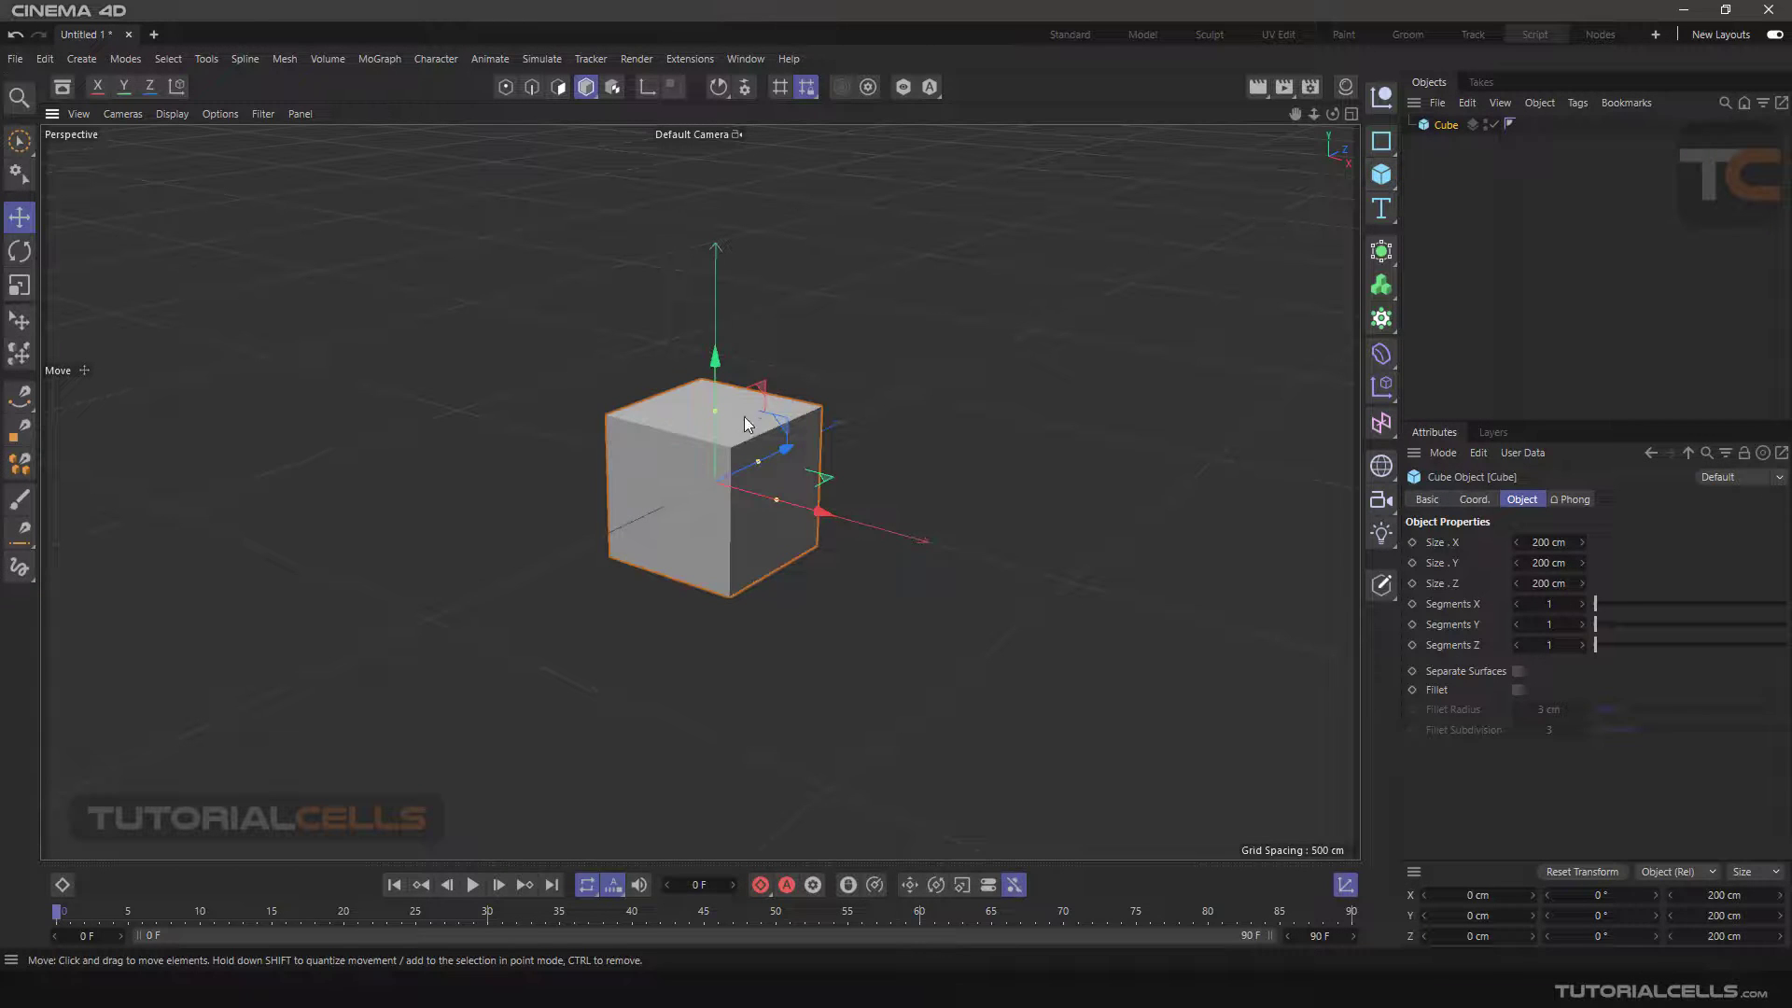
drag(714, 353, 719, 290)
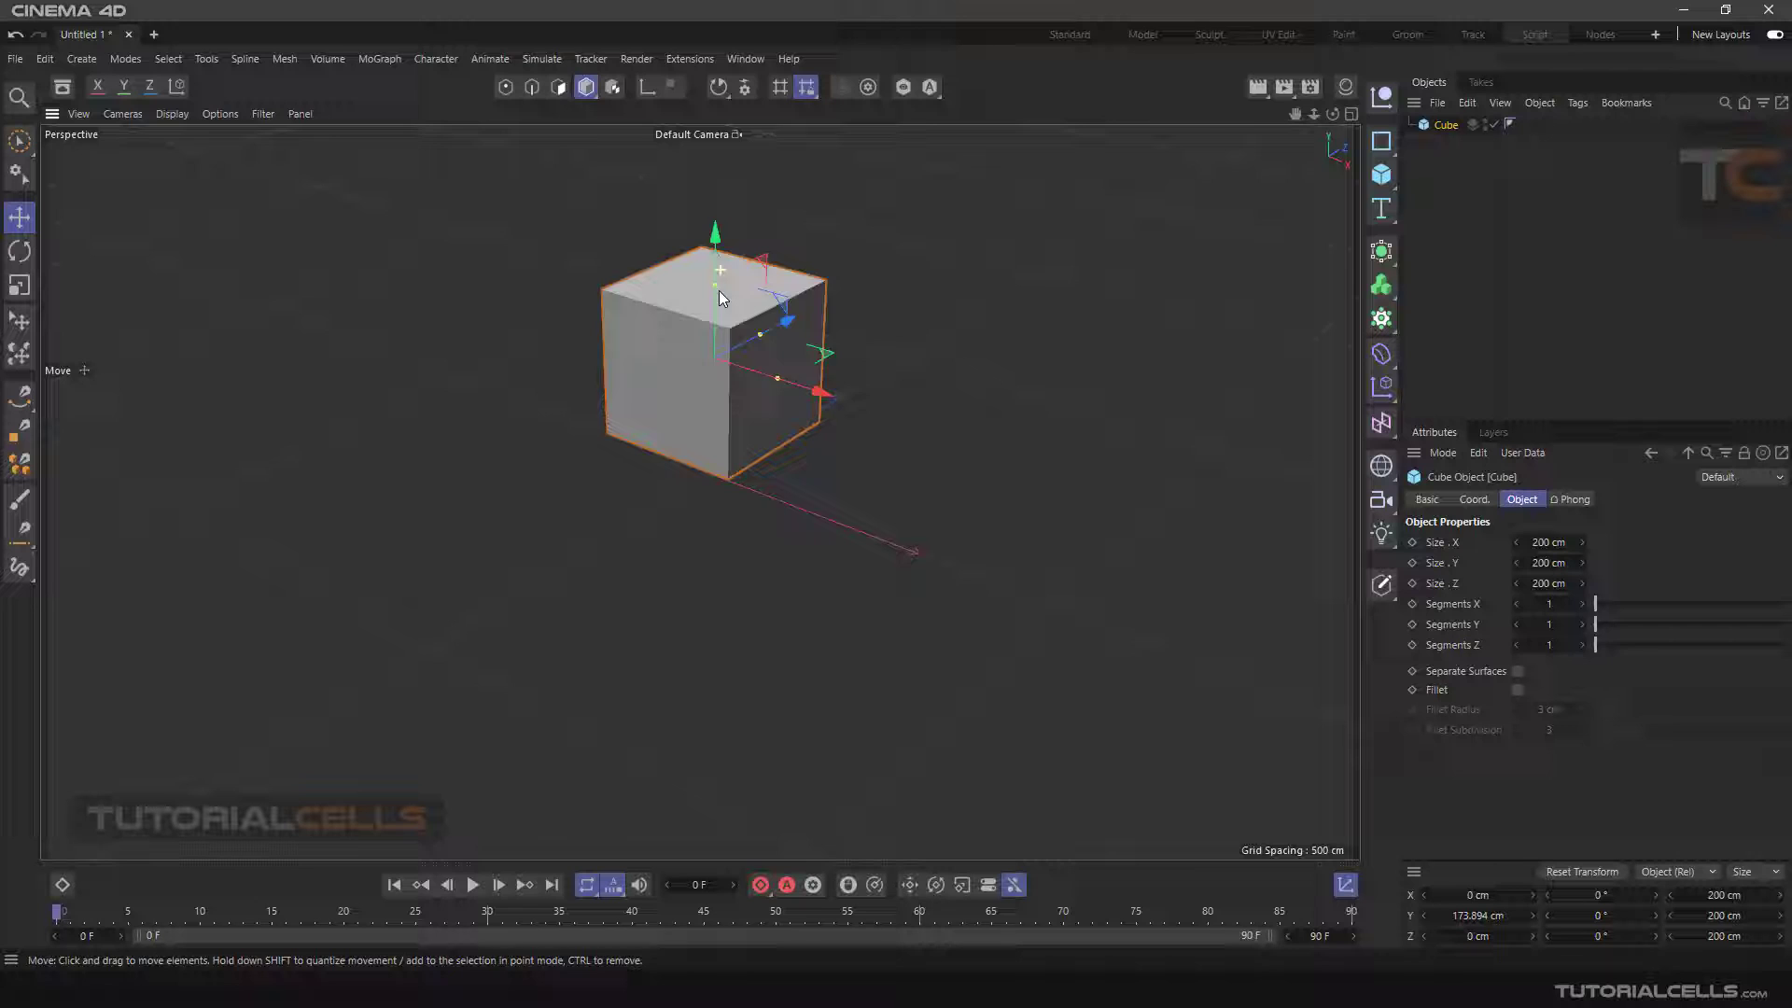
scroll(747, 362, up, 2)
alt+middle_drag(761, 375, 774, 384)
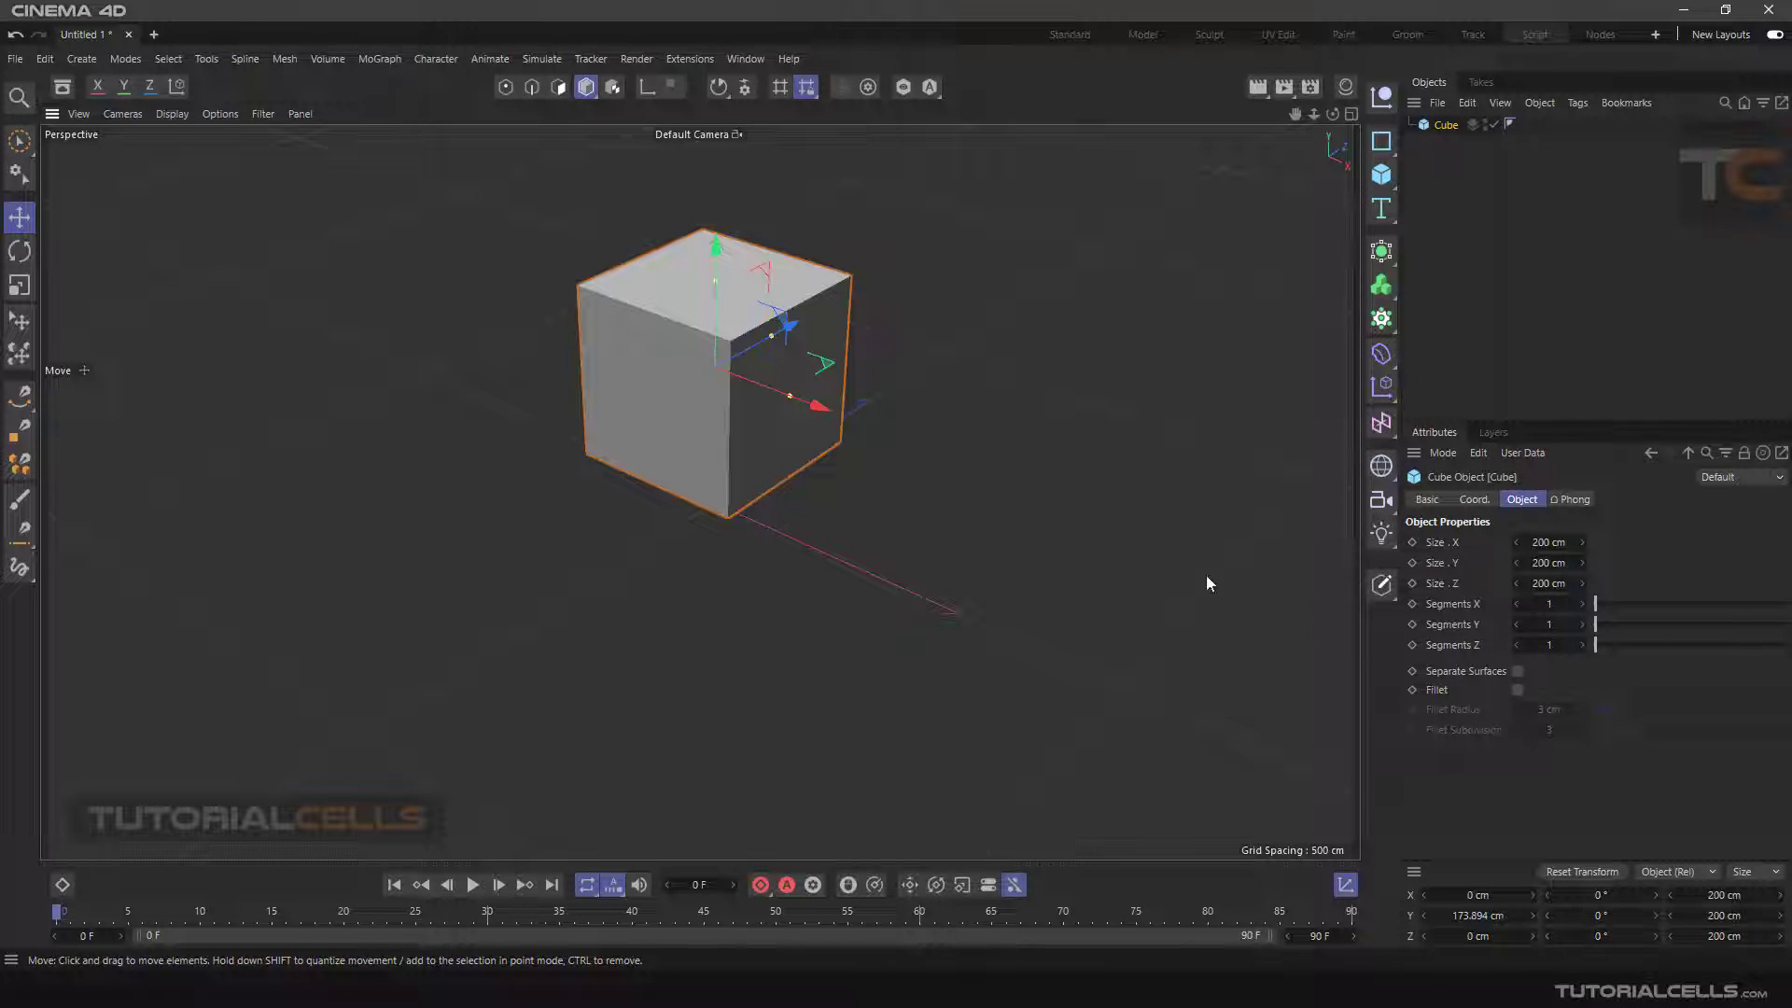
- Convert the cube to an editable polygon object and switch to Polygon mode
click(1382, 590)
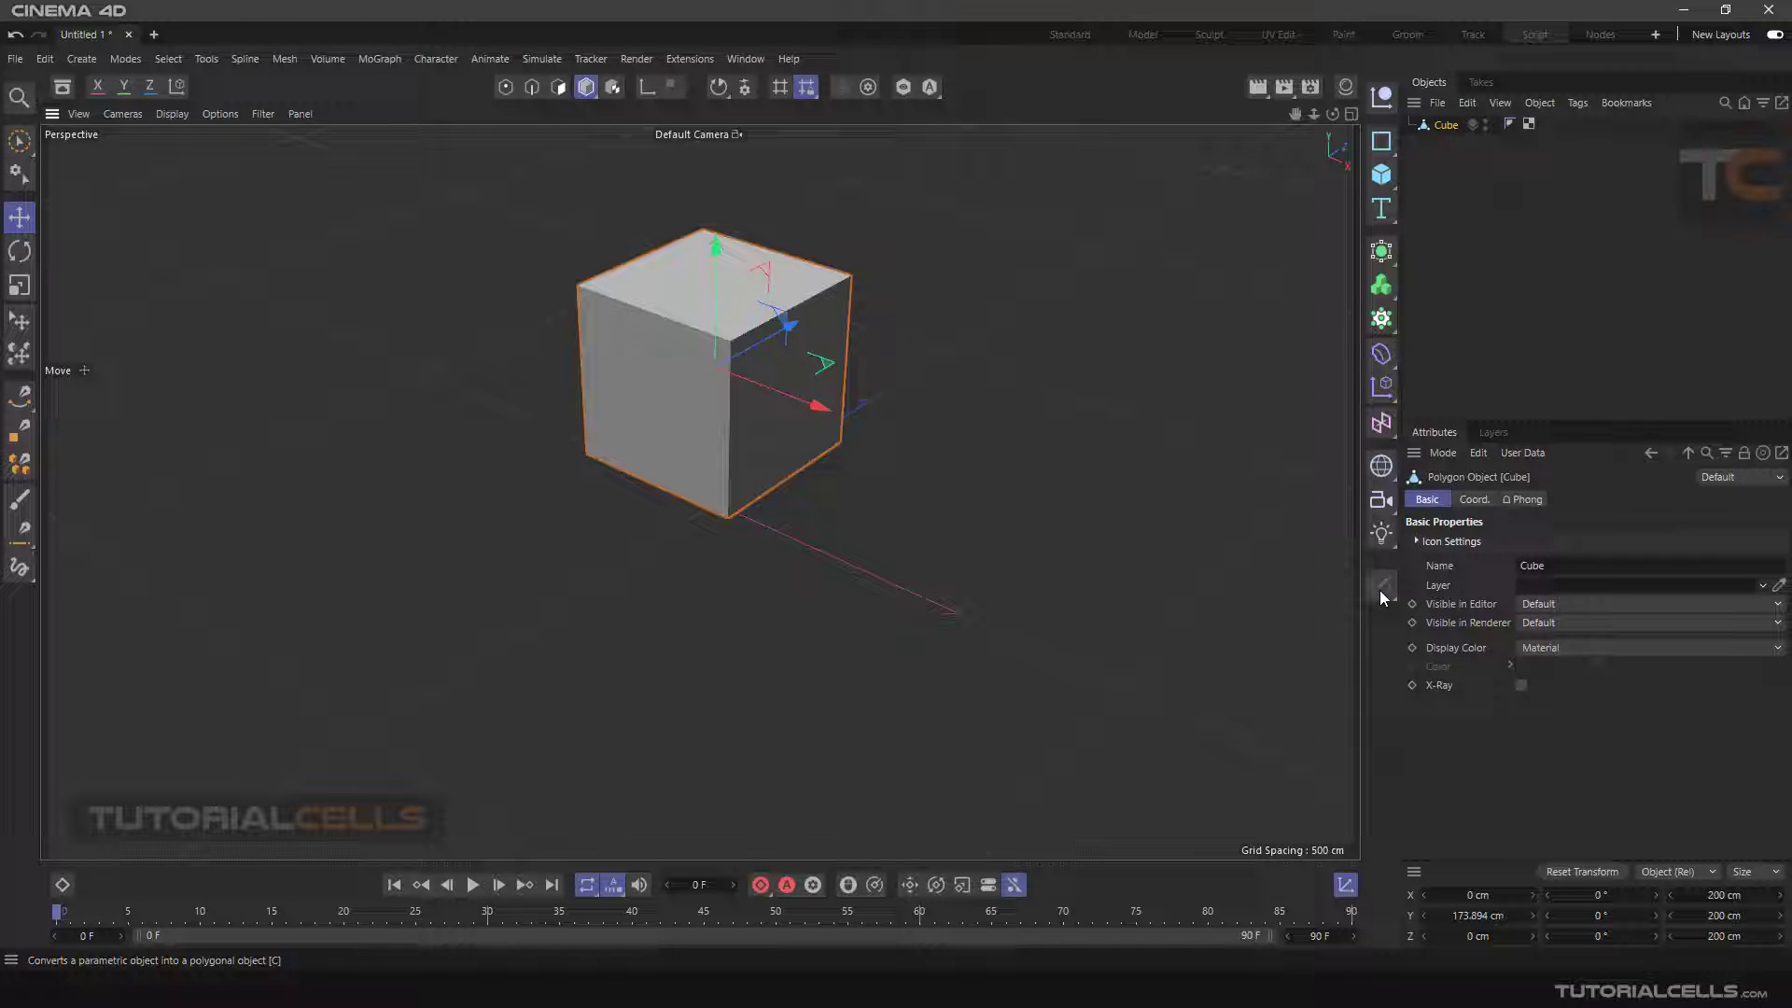
scroll(741, 350, up, 3)
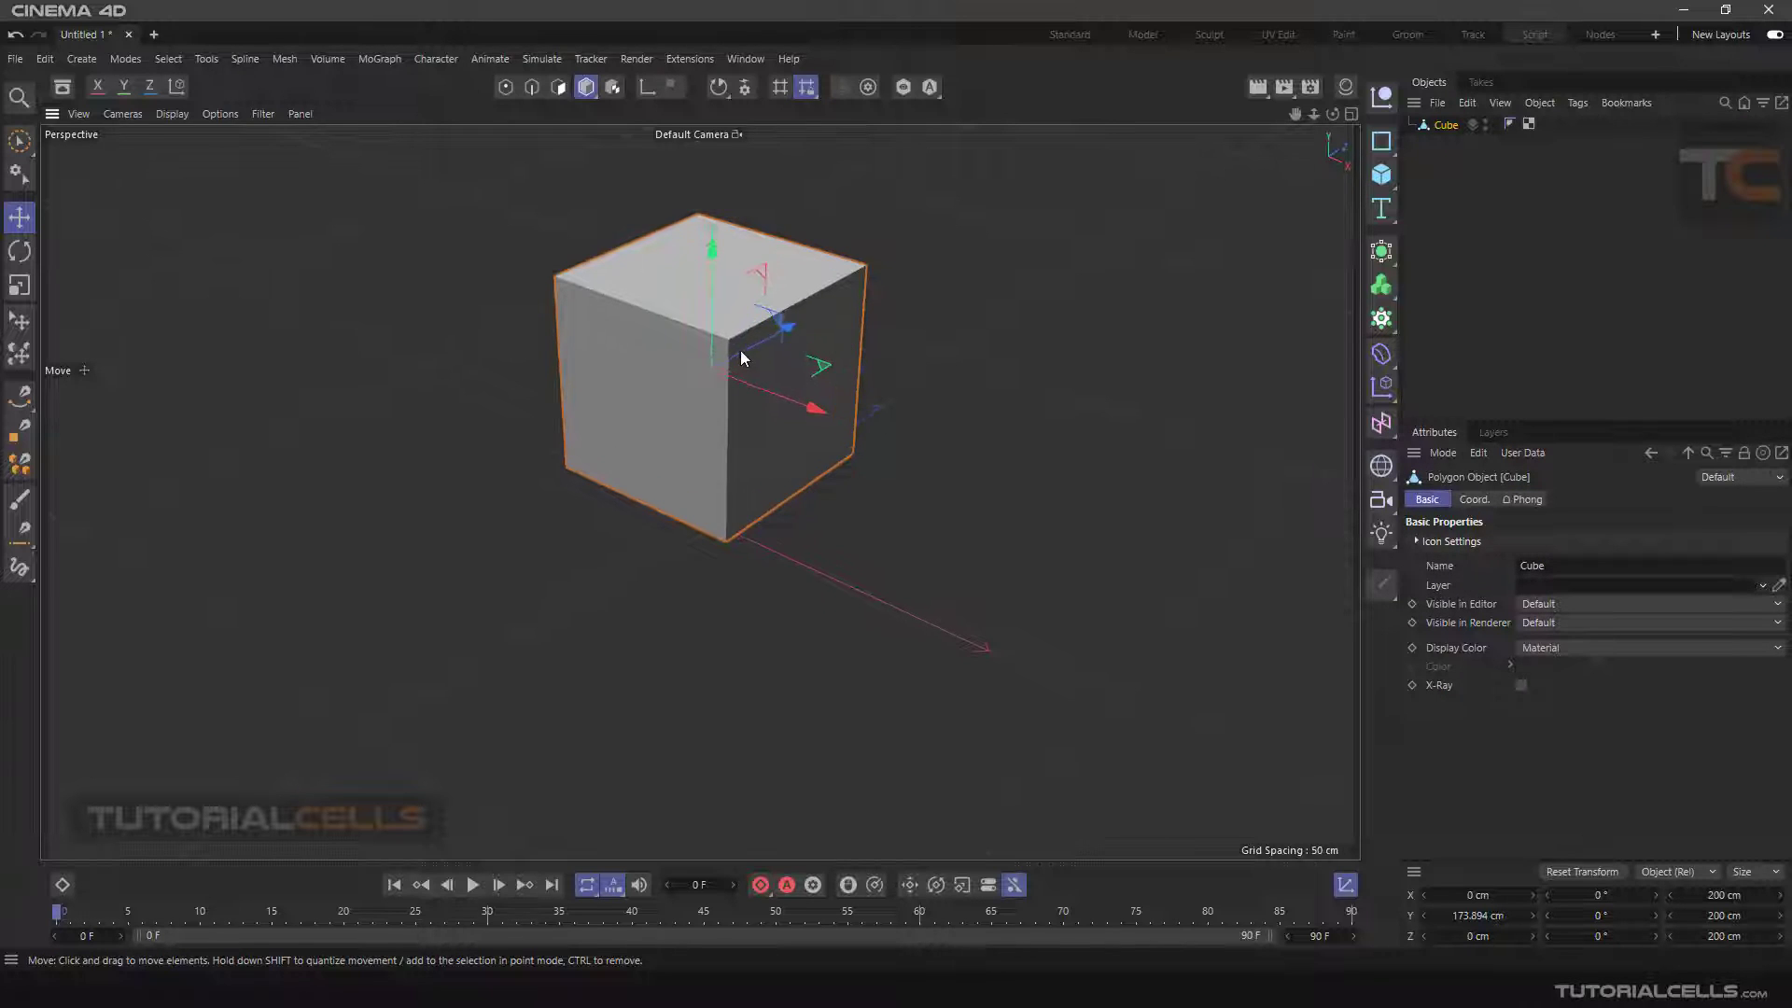
alt+middle_drag(736, 322, 752, 353)
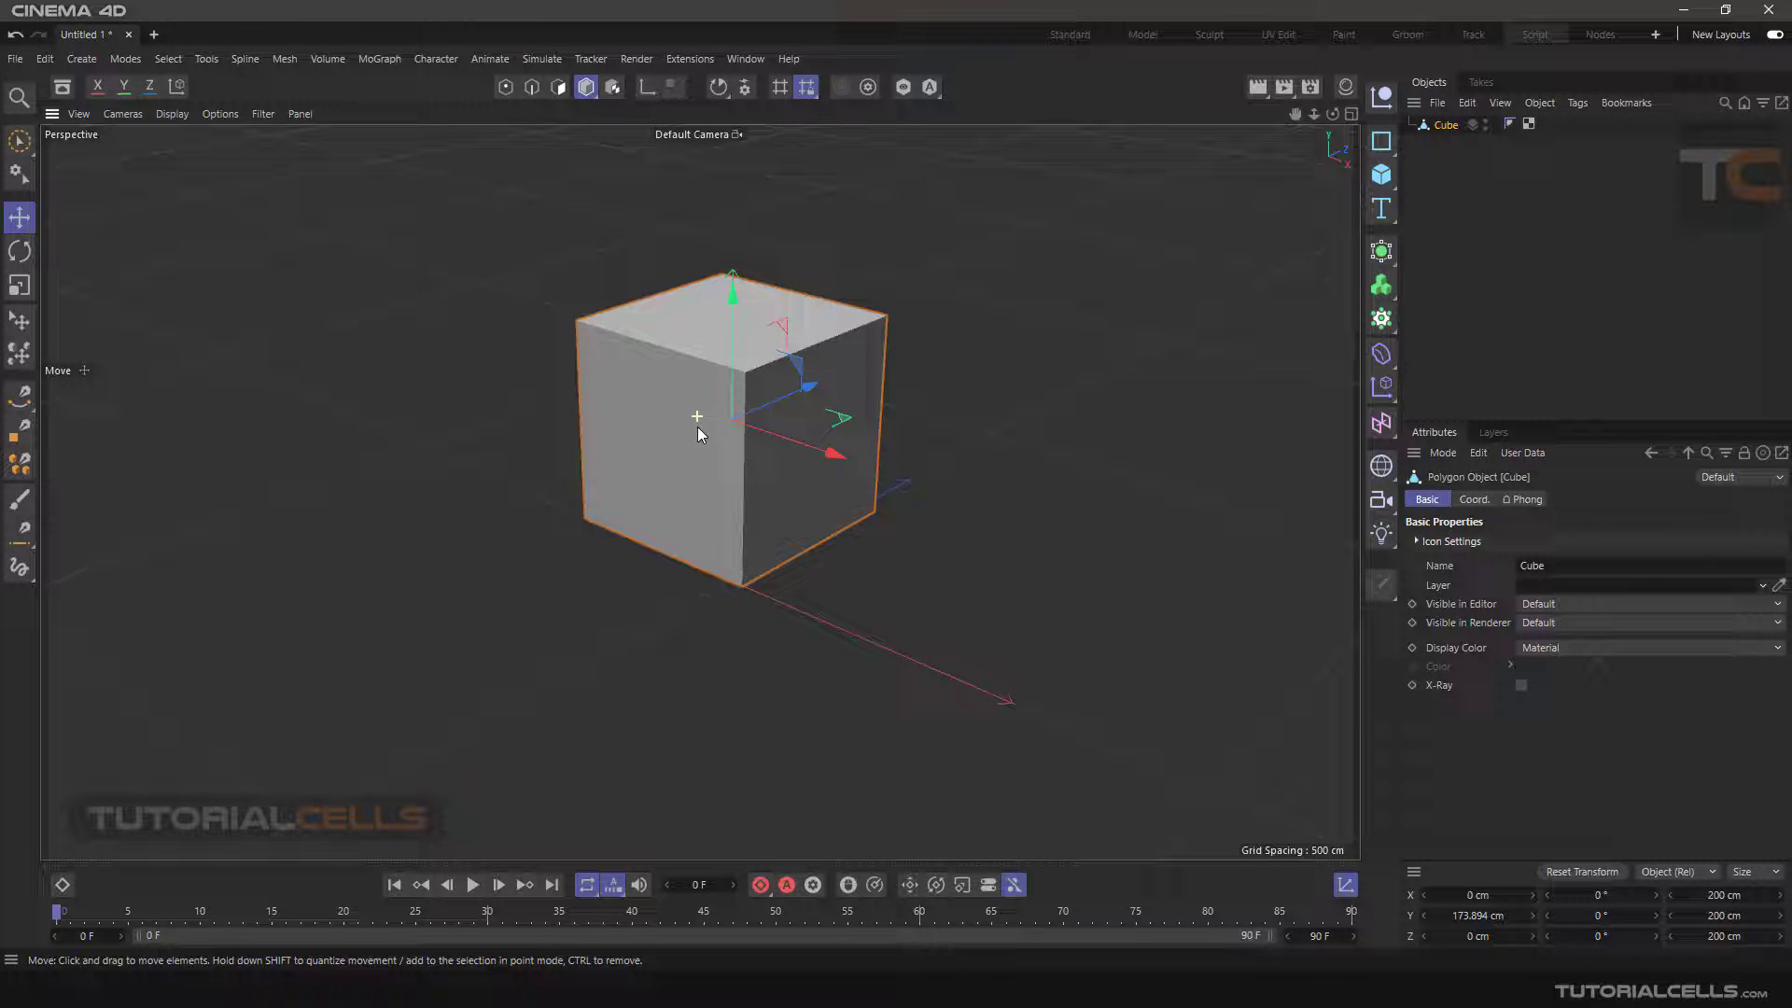
click(563, 92)
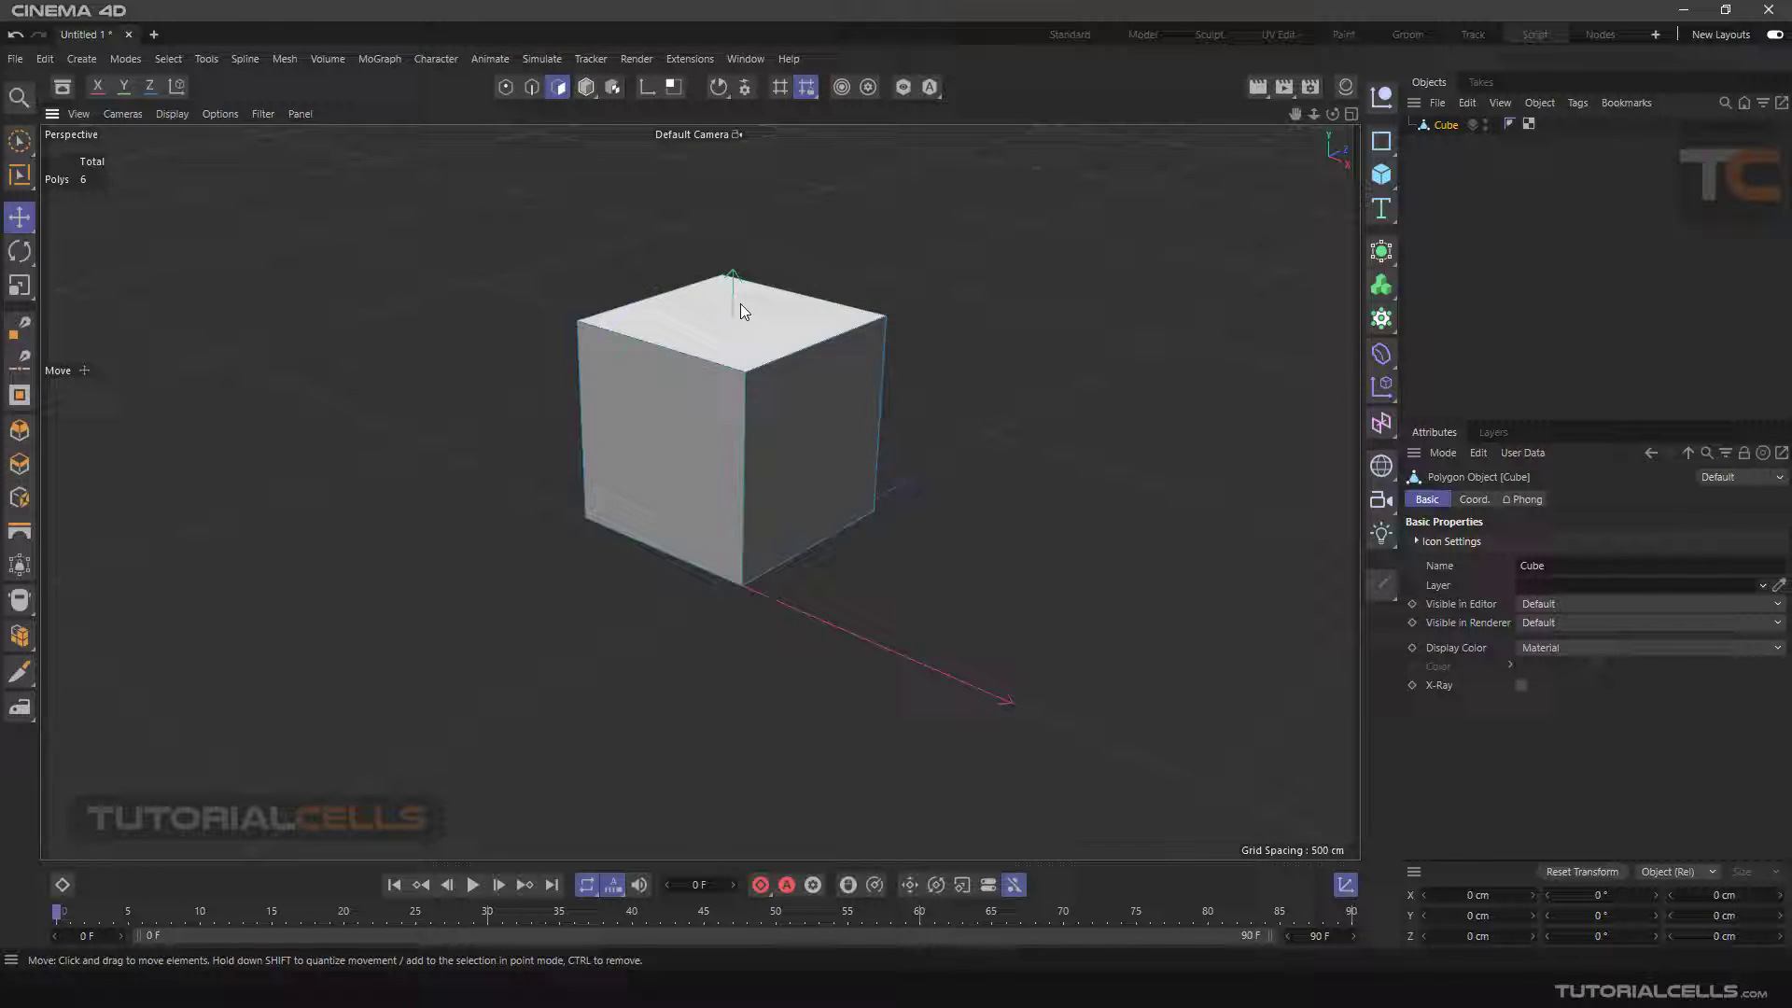
- Select individual faces of the cube one after another and clear the selection
click(805, 394)
click(719, 435)
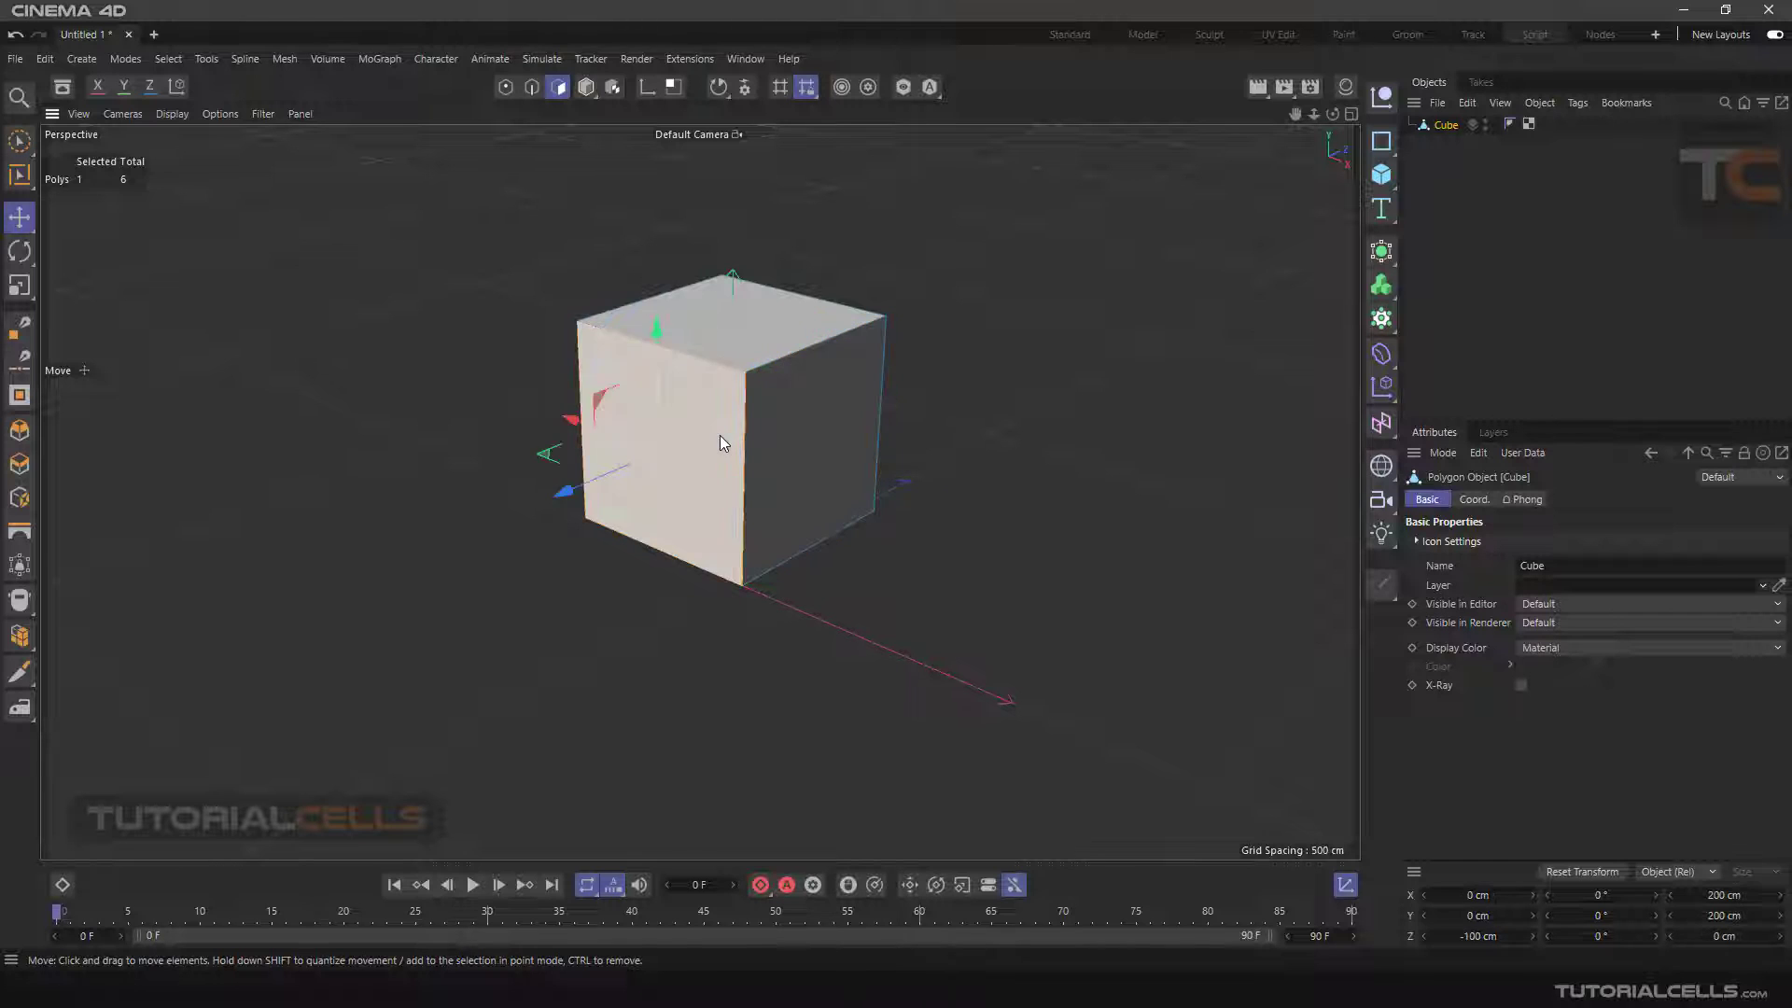
click(734, 352)
alt+drag(782, 346, 852, 350)
click(724, 446)
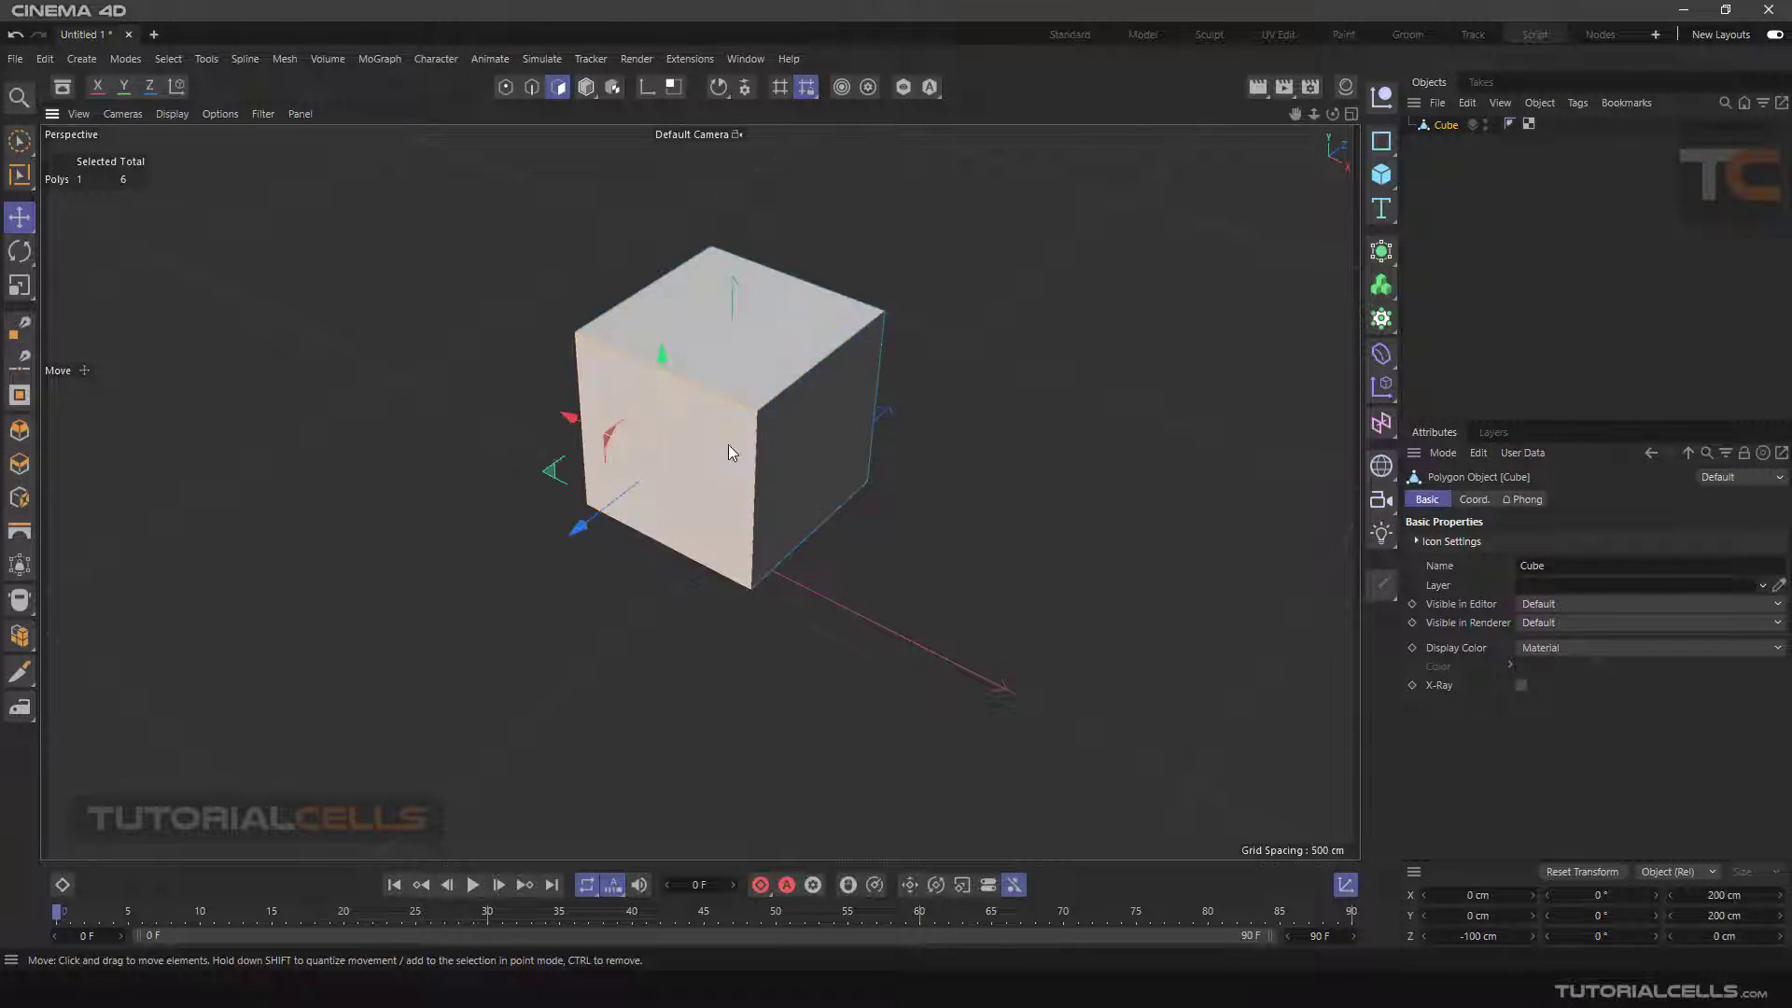
alt+drag(725, 446, 967, 426)
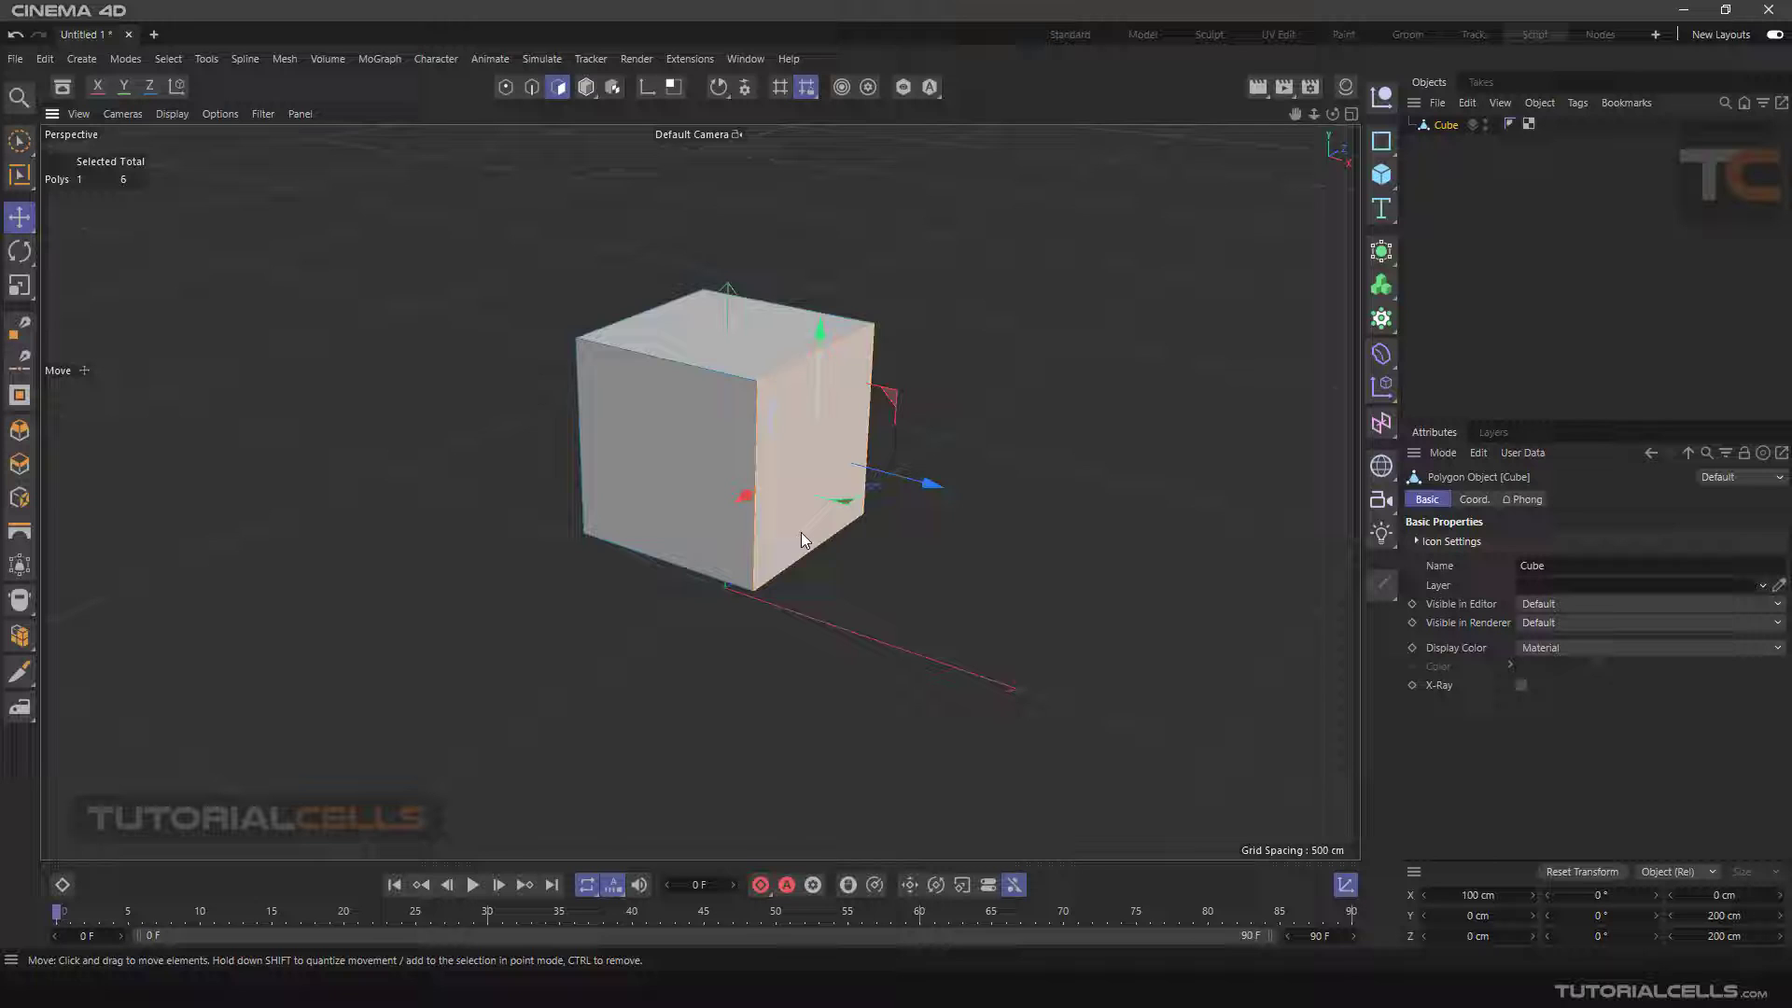
alt+middle_drag(1005, 447, 844, 408)
alt+drag(841, 462, 838, 496)
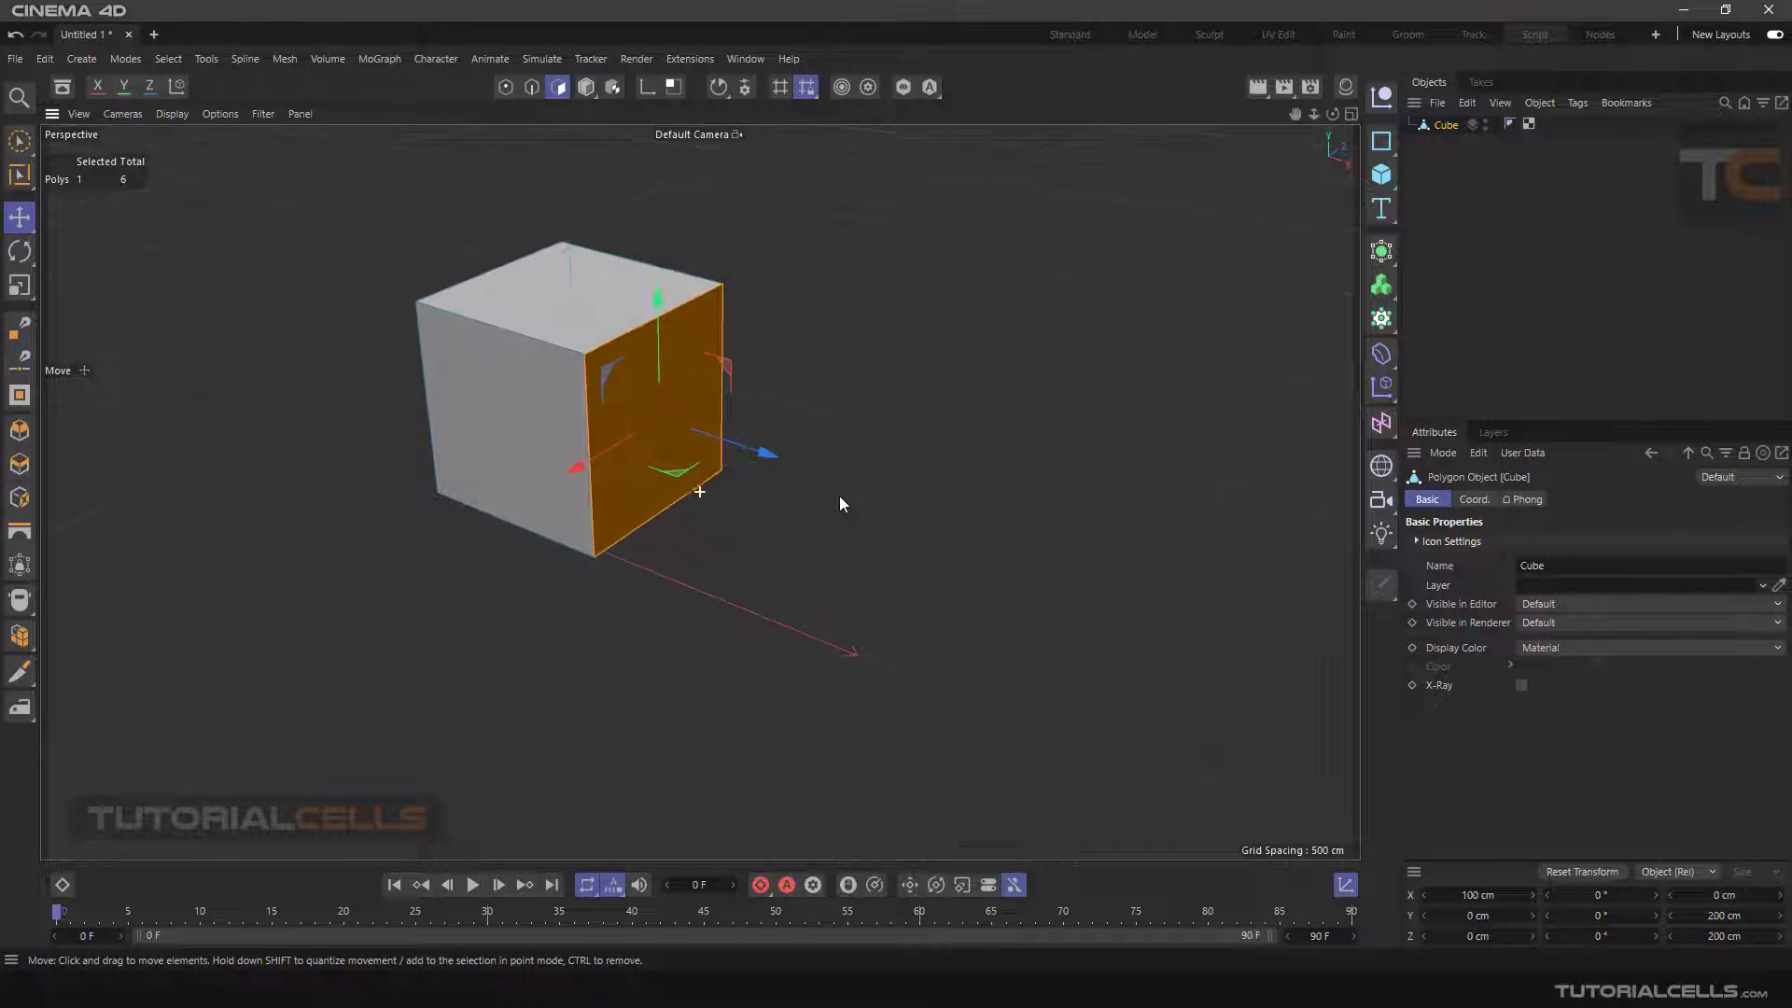
click(1025, 357)
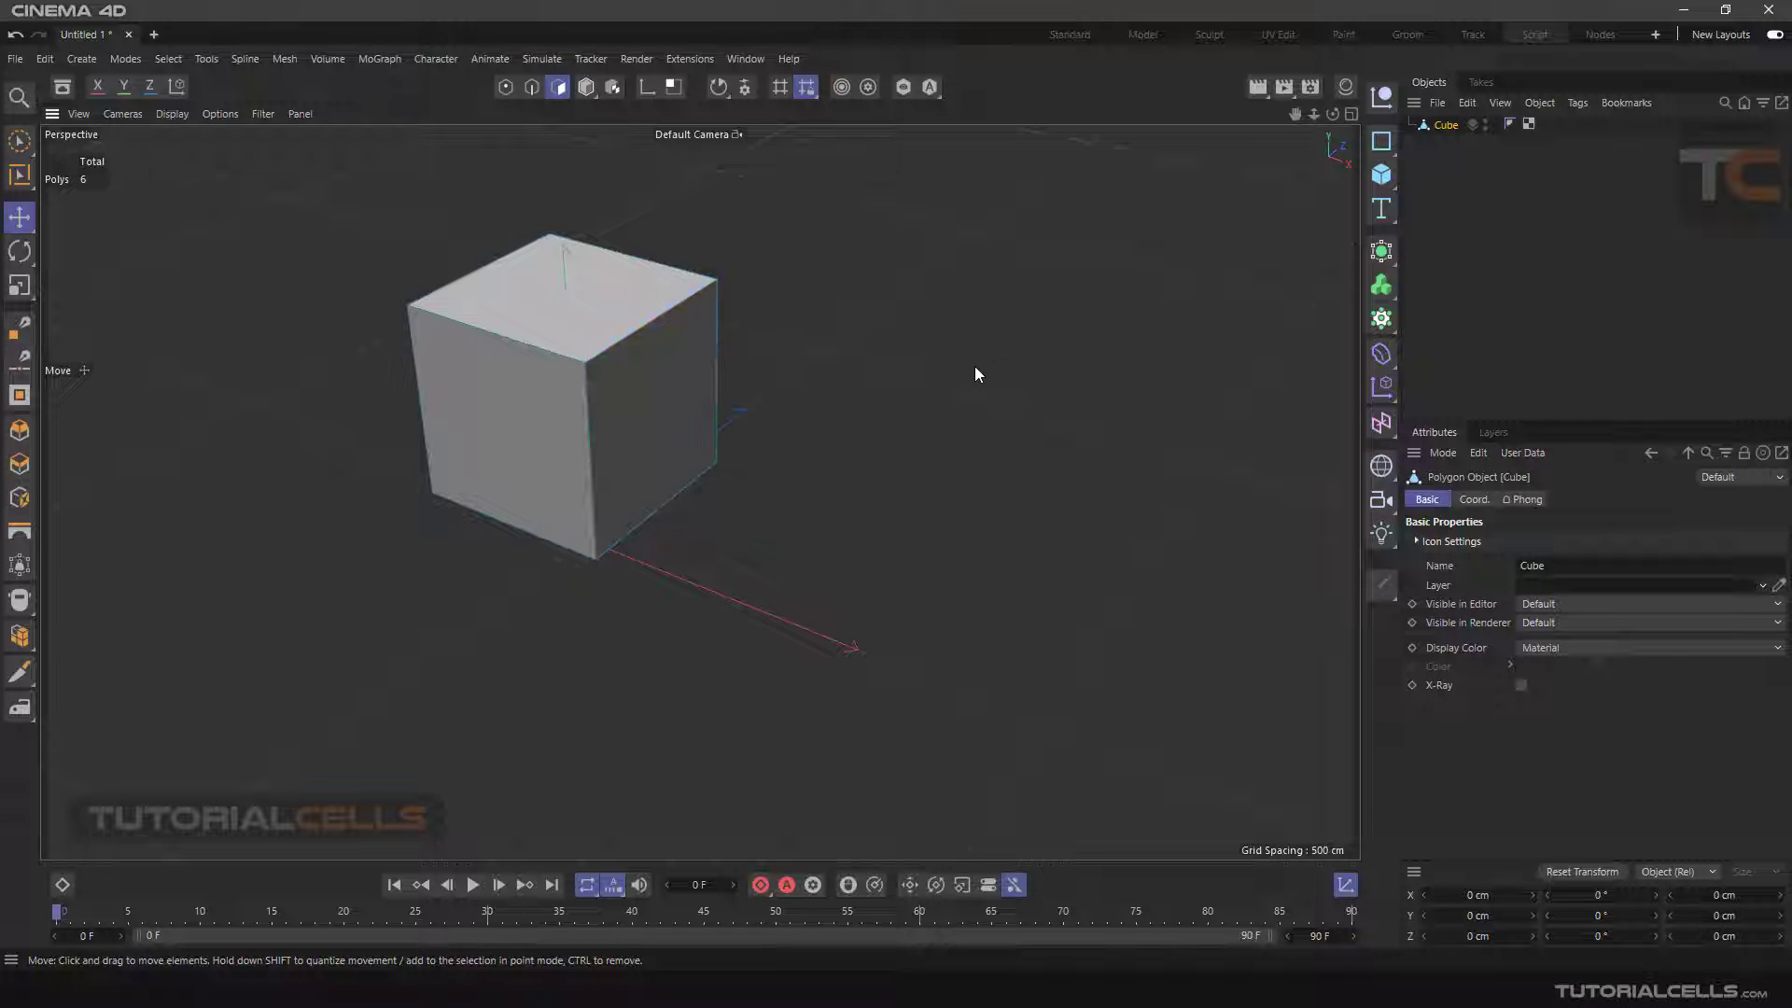
- Add a Polygon primitive and move it along X and up in Y, clear of the cube
click(1377, 177)
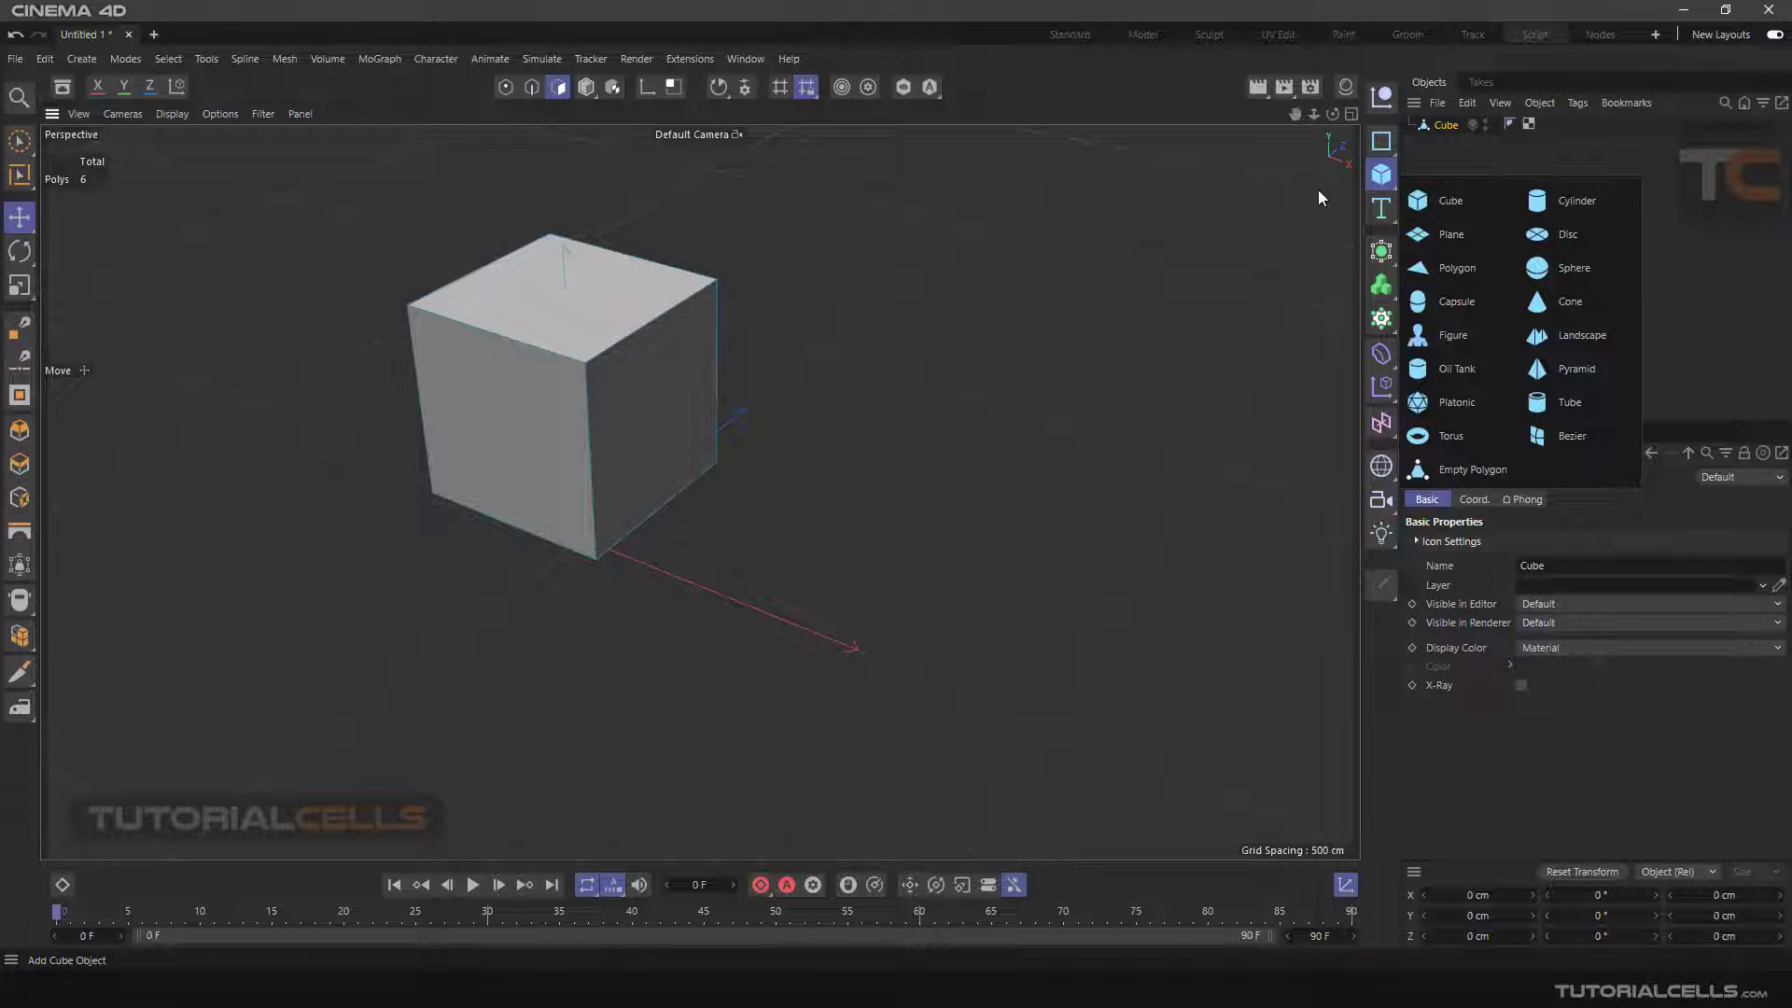
click(1463, 269)
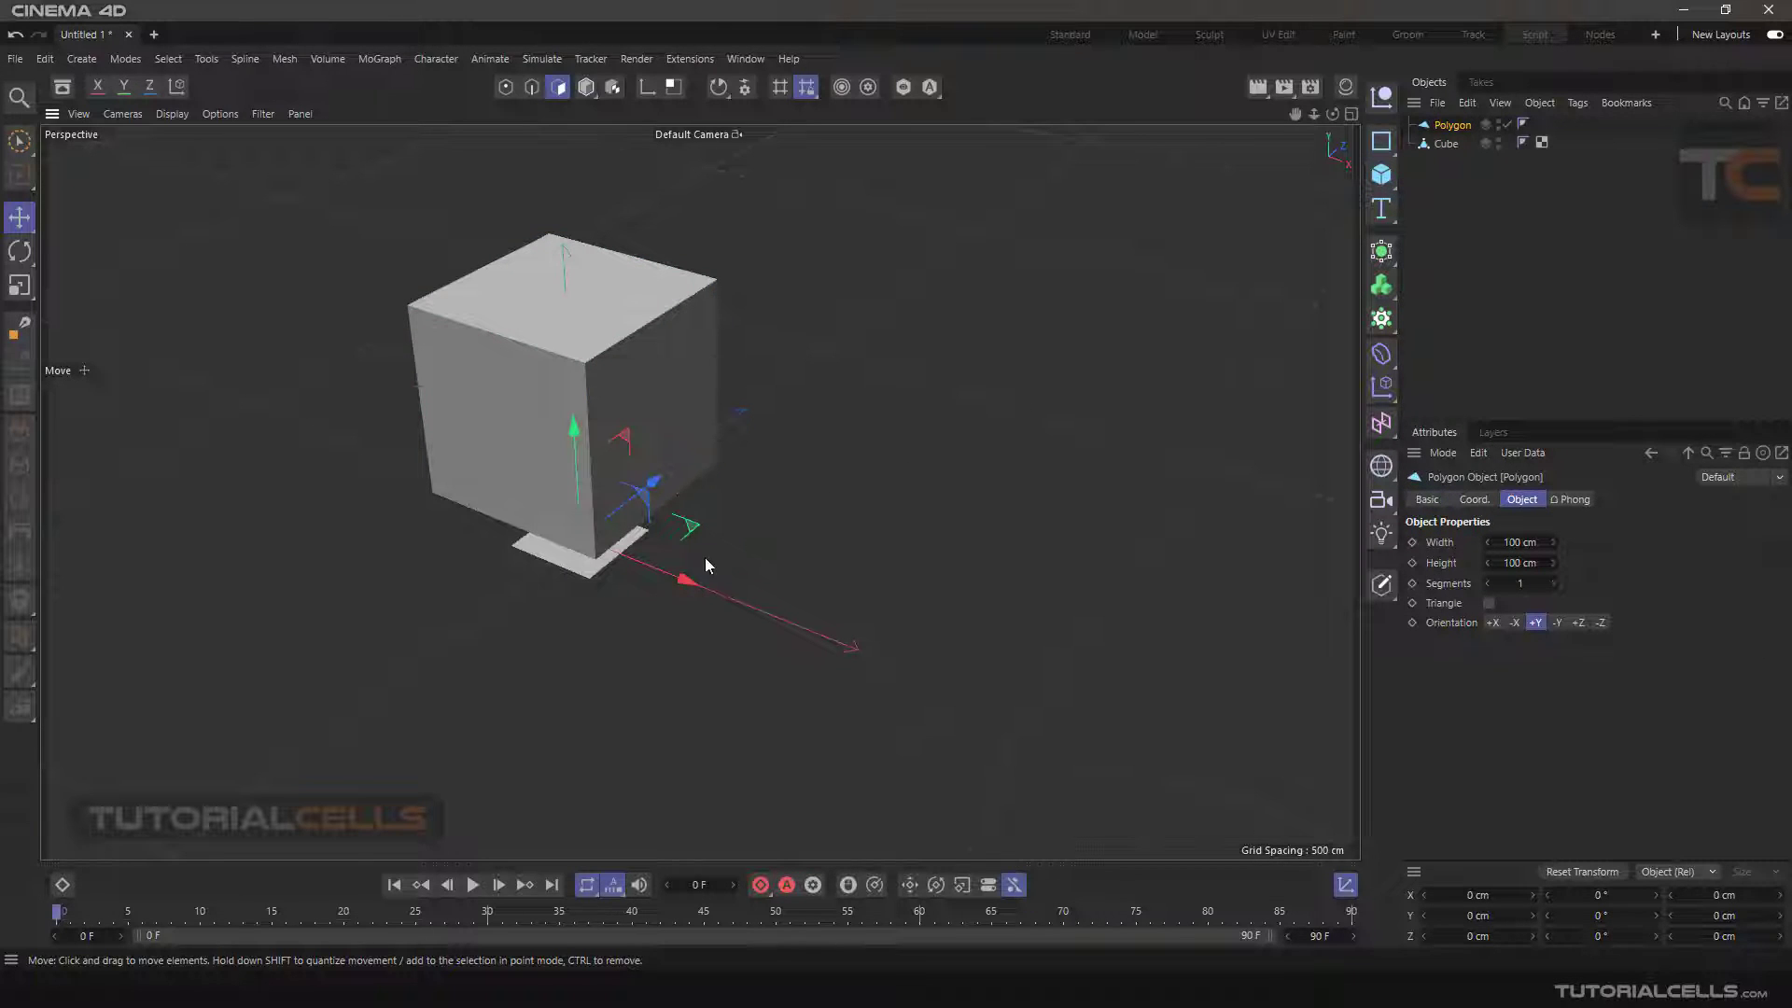
drag(686, 579, 950, 654)
drag(835, 560, 840, 416)
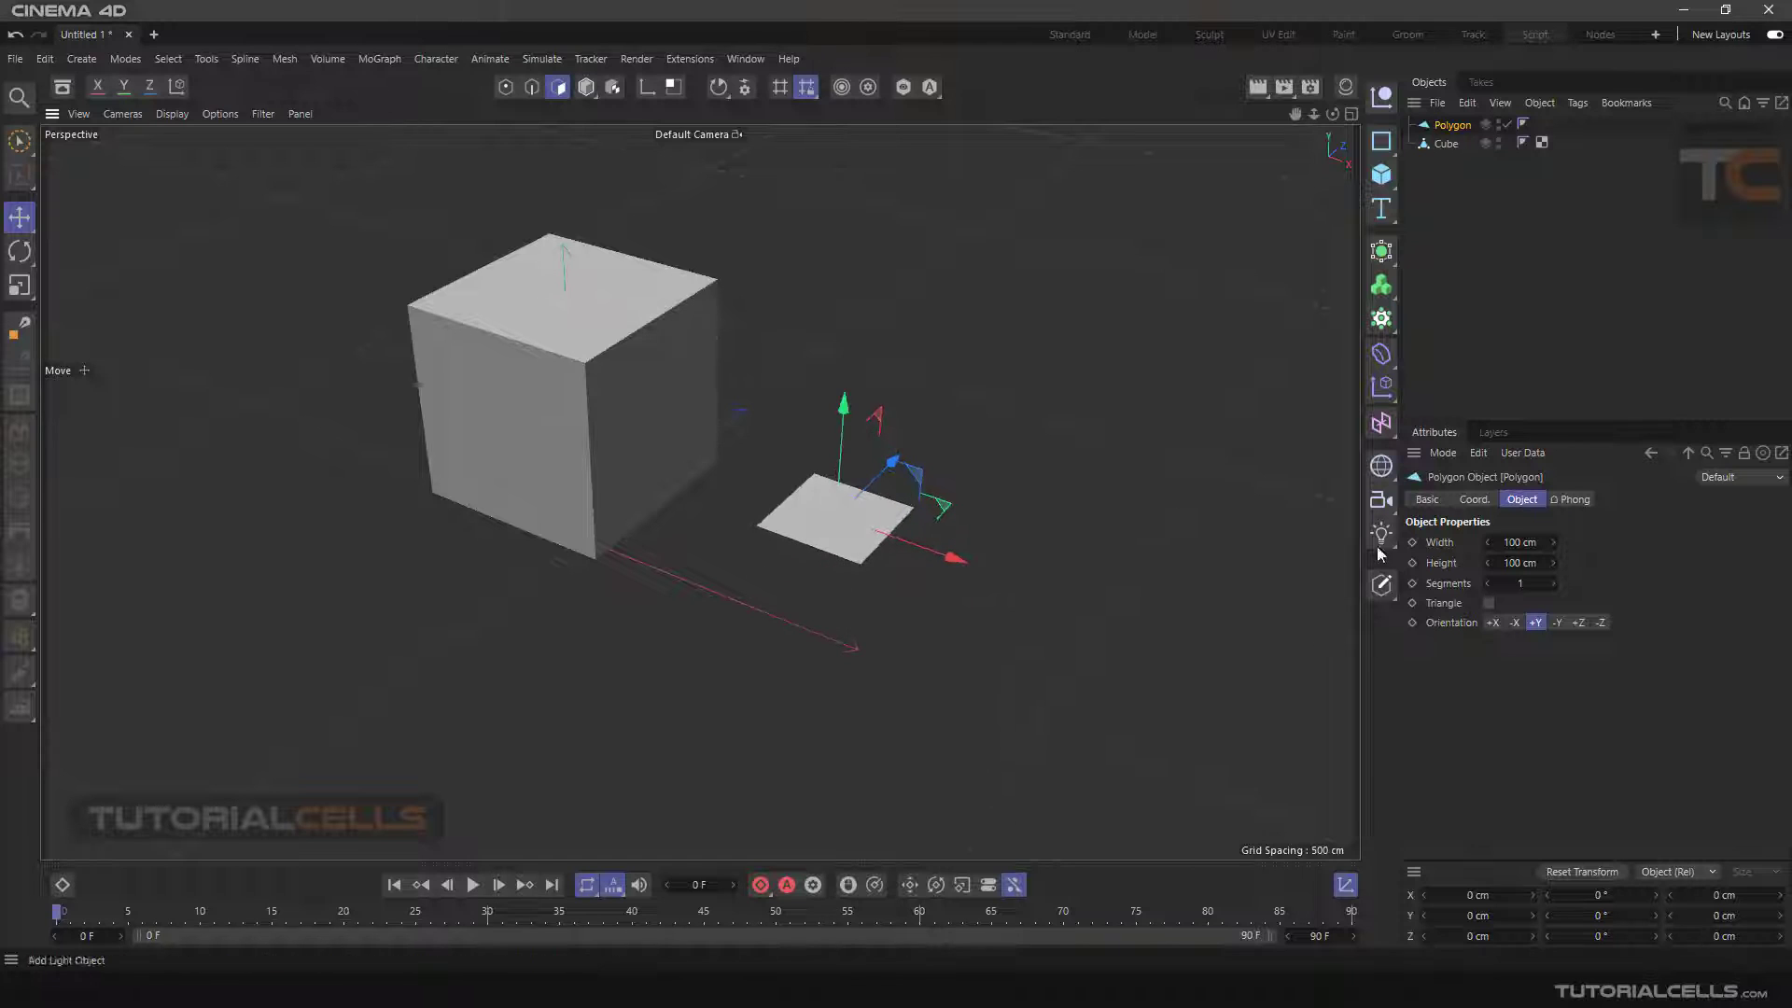
- Enable the Triangle option on the Polygon primitive and convert it to an editable object
click(1488, 603)
scroll(849, 519, up, 3)
scroll(849, 509, up, 3)
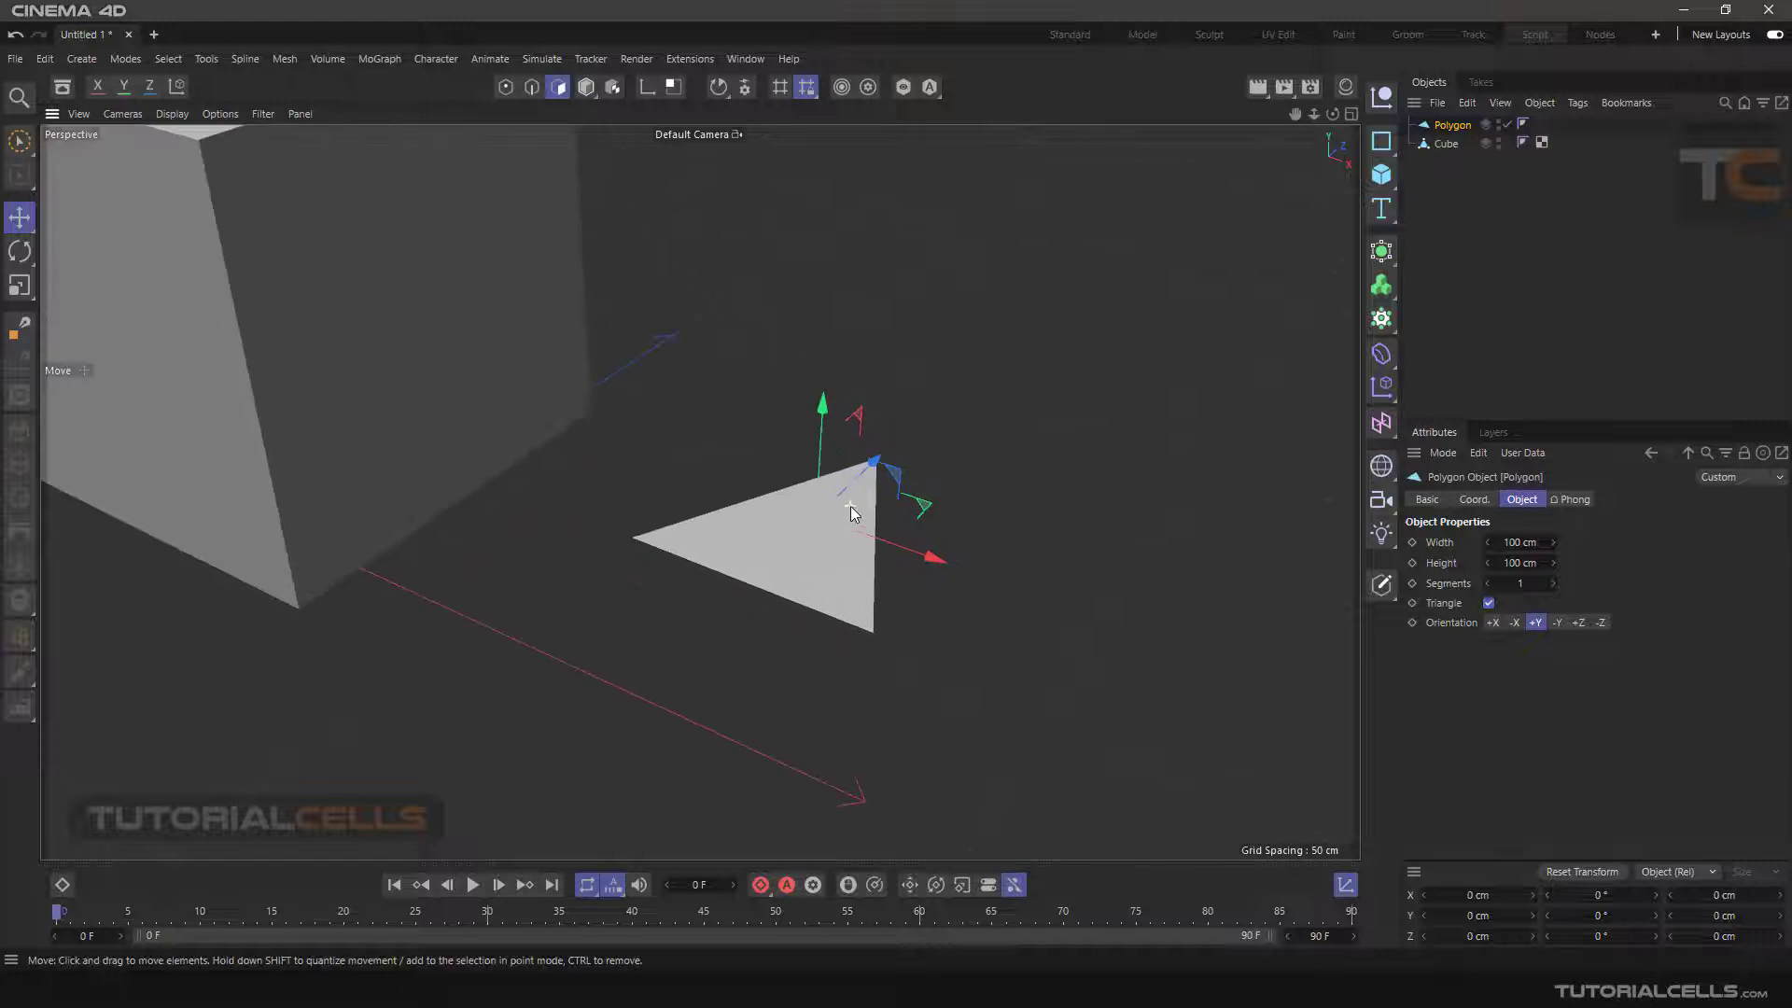
alt+drag(849, 506, 883, 487)
scroll(836, 536, up, 2)
click(1381, 584)
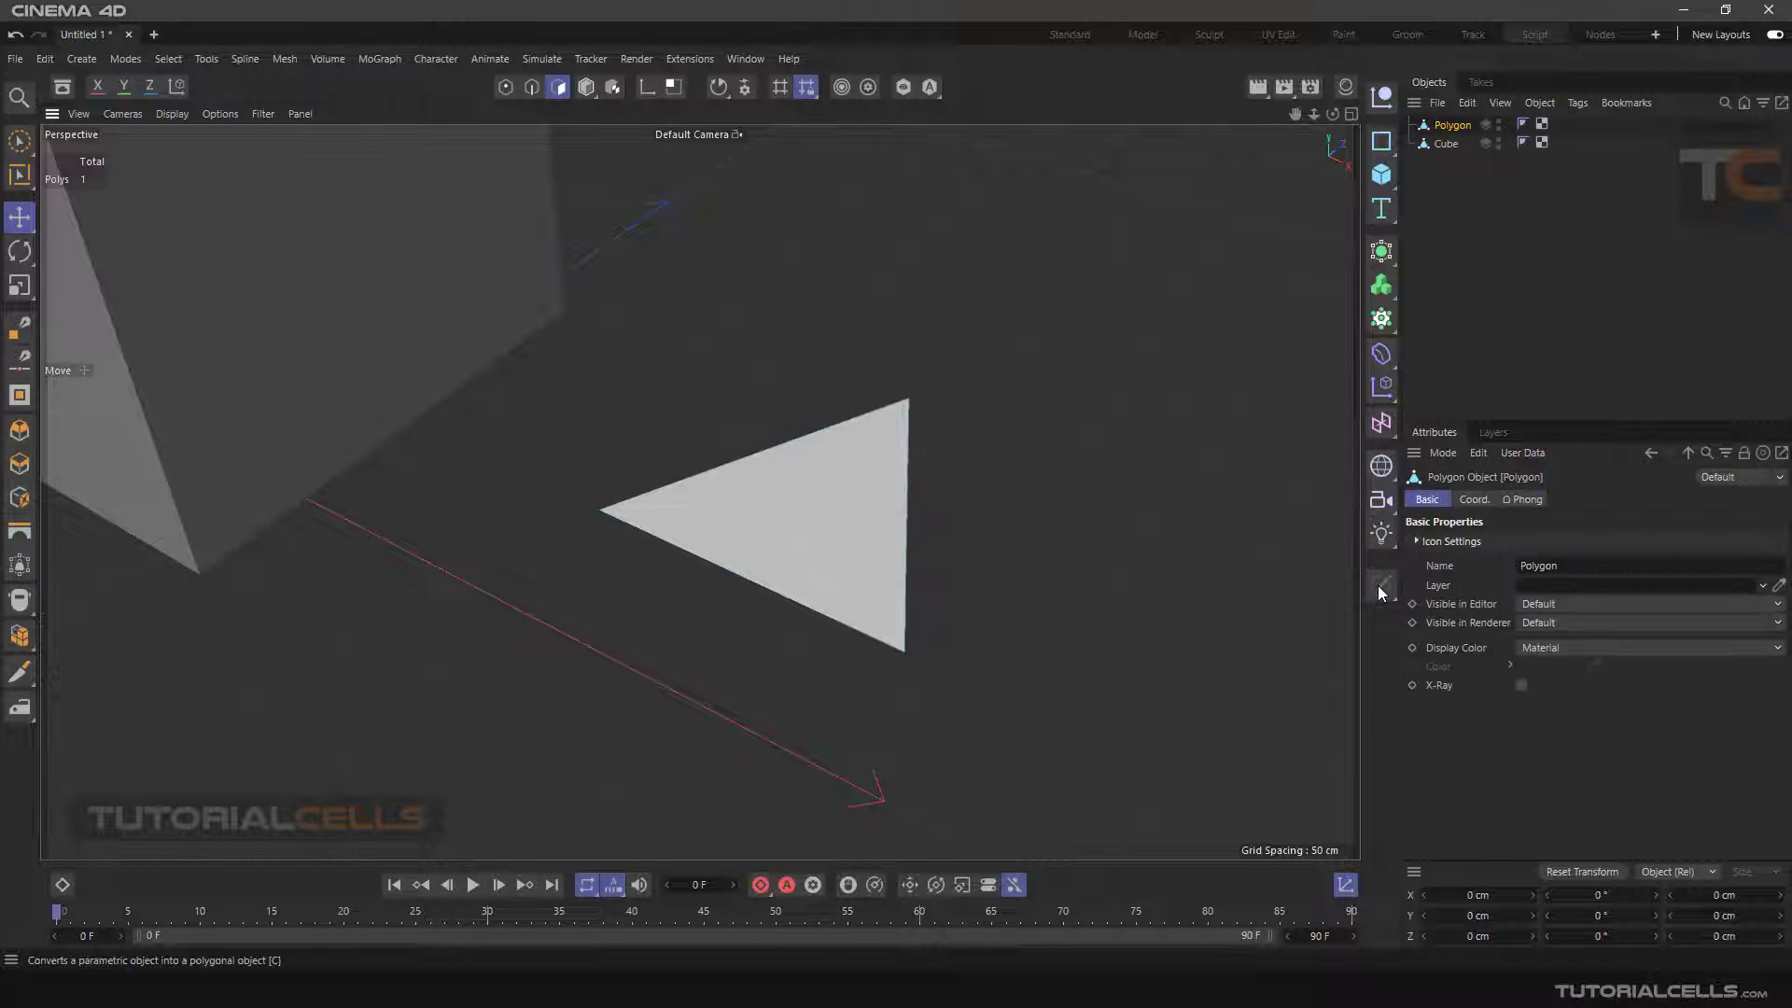
- Select the triangle's face and each of its corner points in turn, and raise the corner nearest the cube slightly
click(821, 516)
mouse_move(819, 524)
alt+mouse_down()
mouse_move(822, 392)
mouse_move(817, 529)
alt+mouse_up()
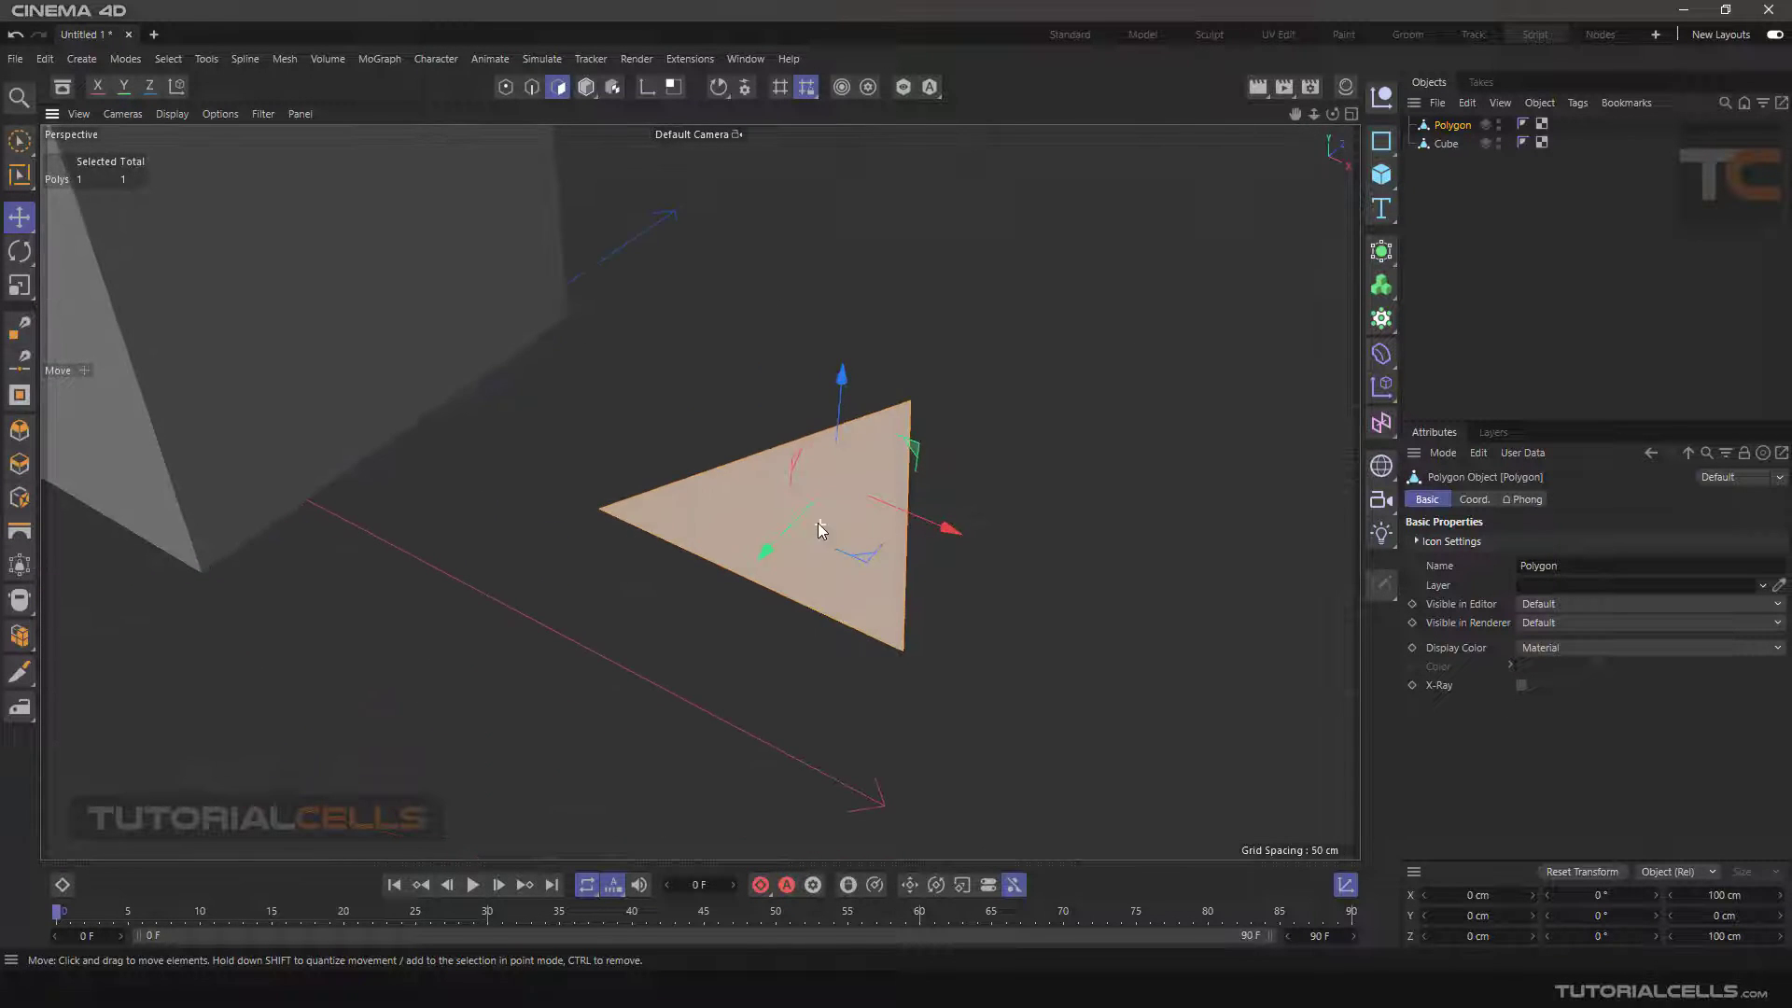
click(505, 87)
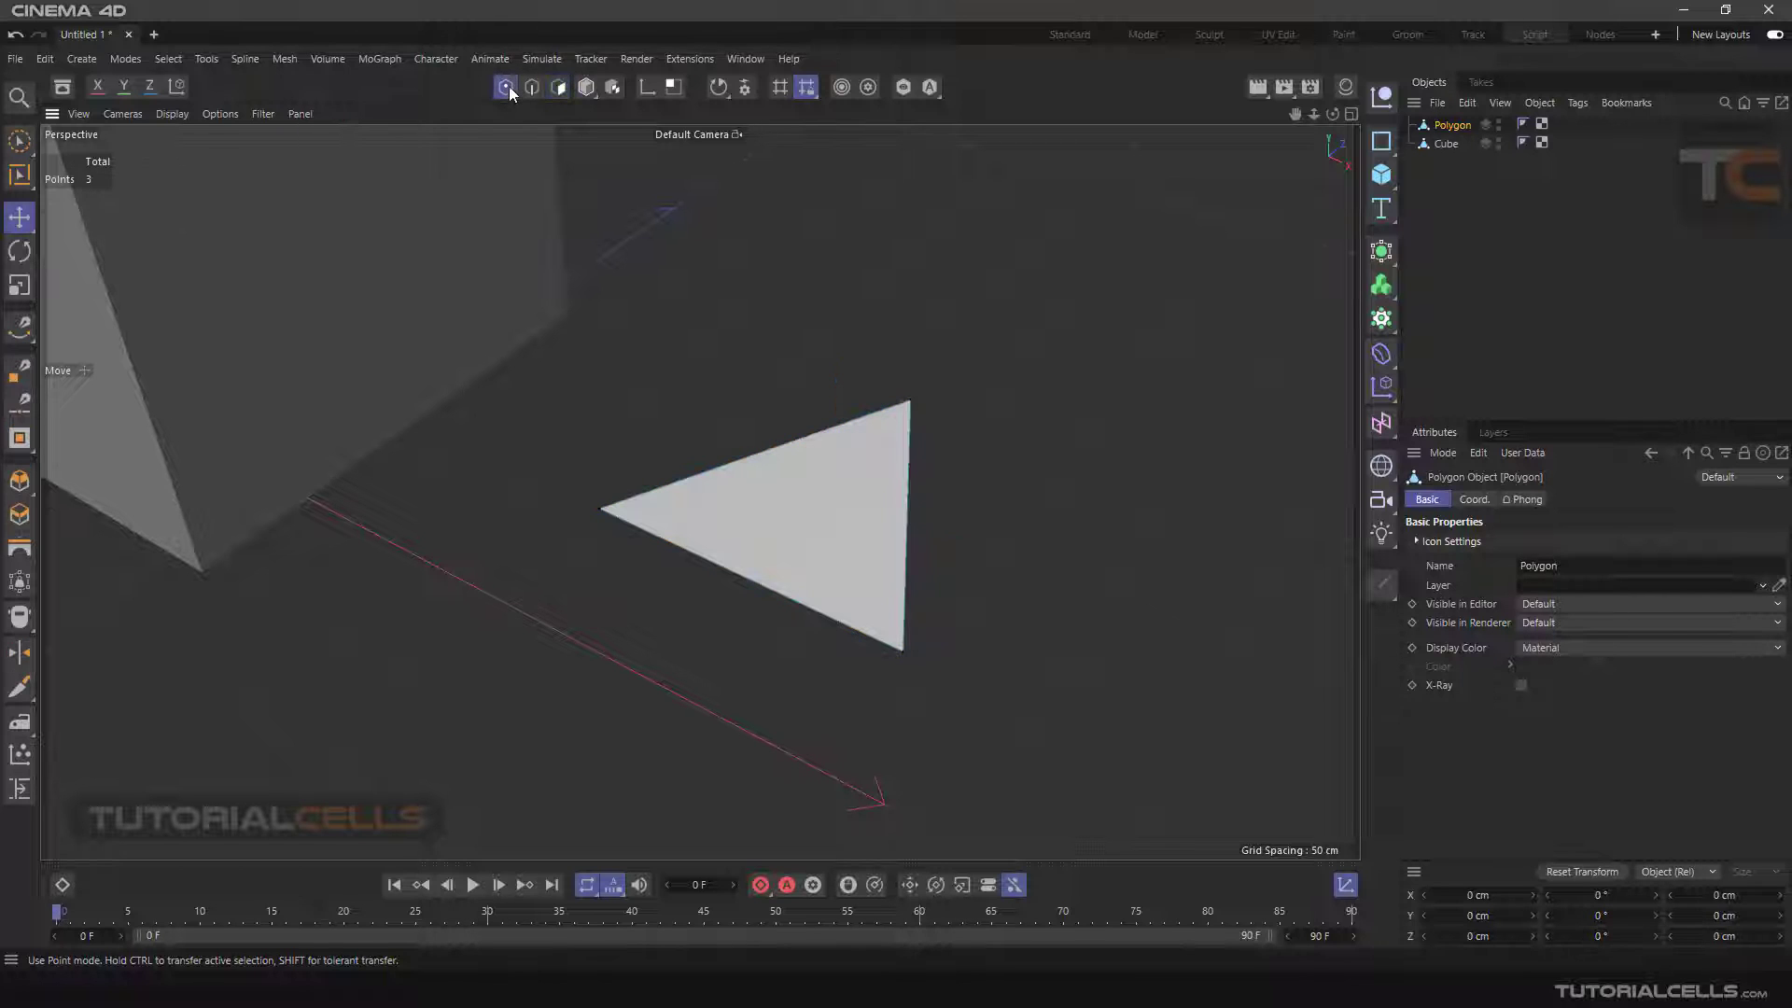
click(911, 400)
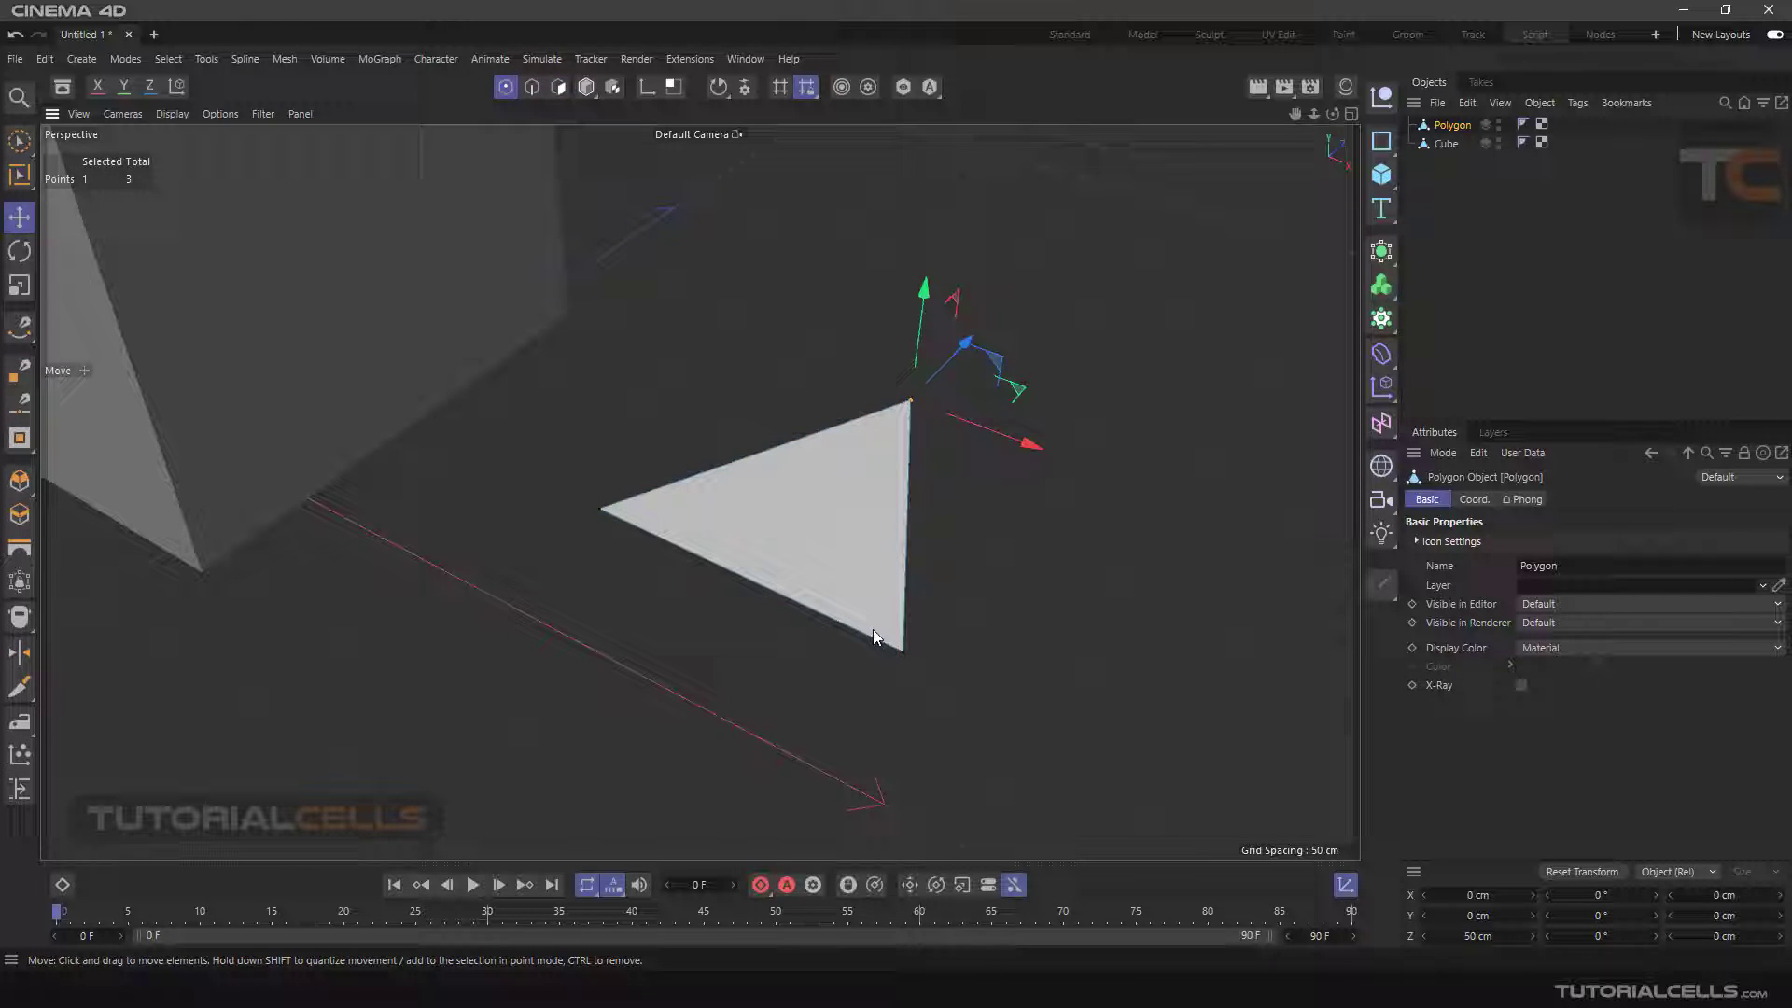
click(900, 652)
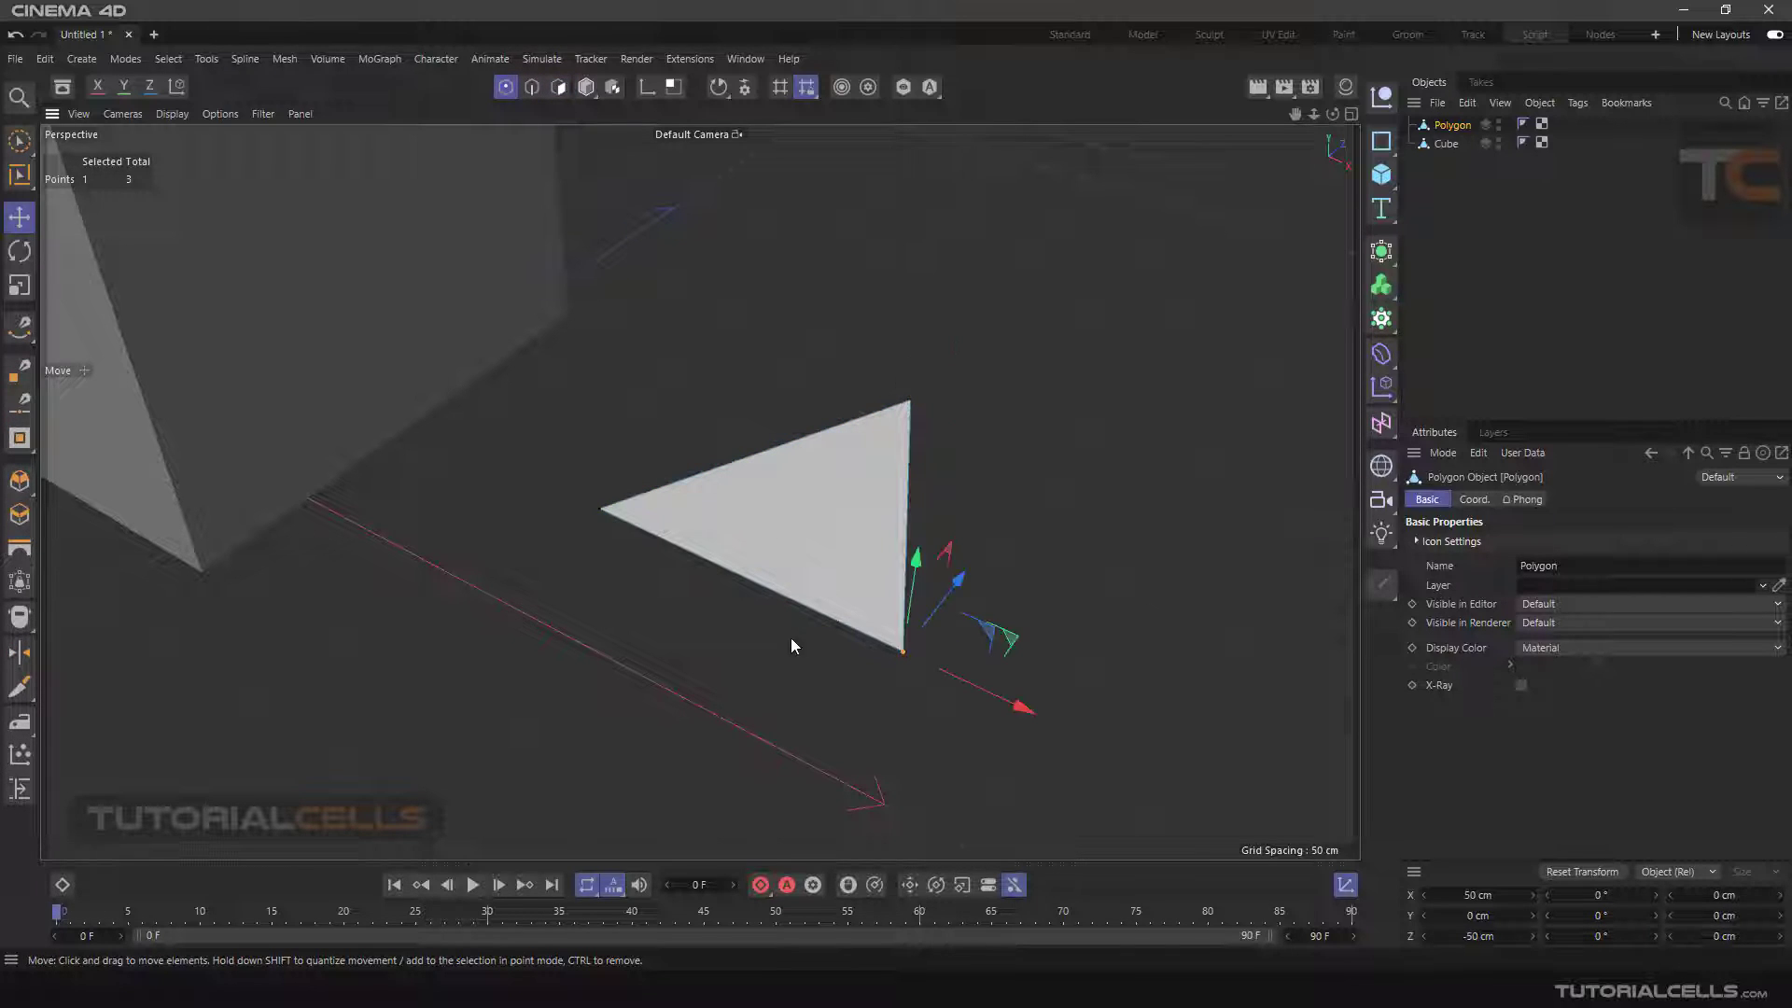
click(601, 510)
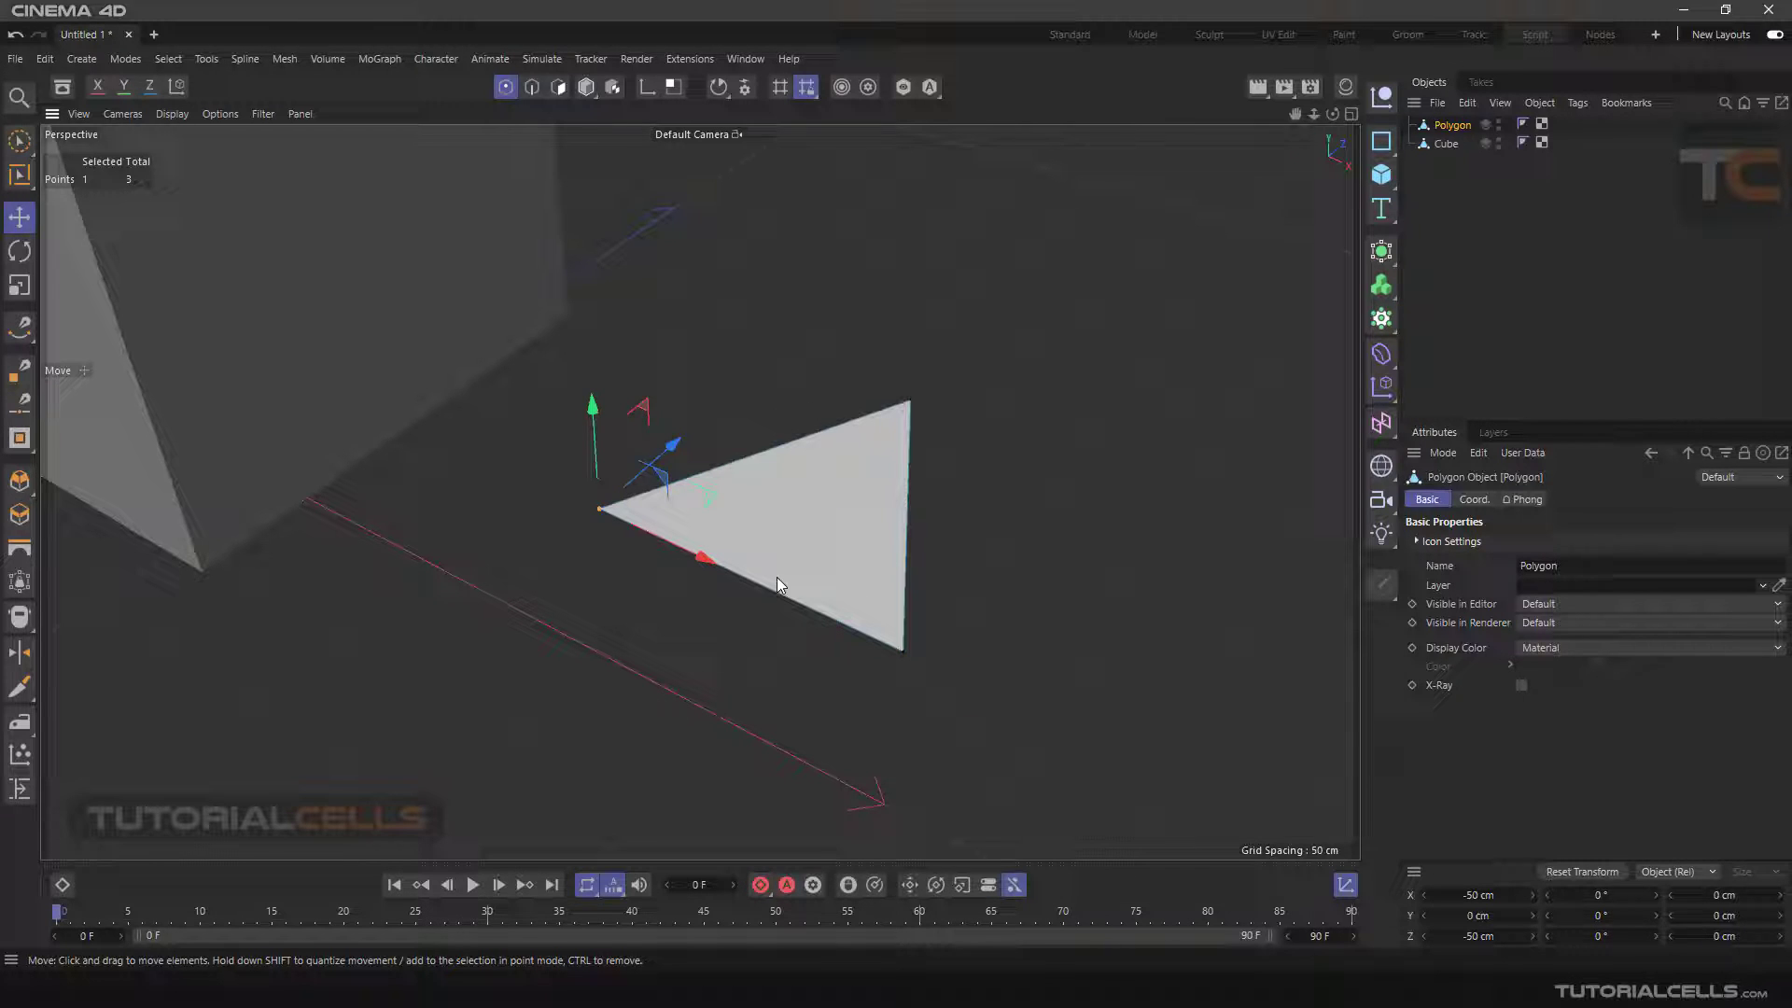
mouse_move(594, 448)
mouse_down()
mouse_move(591, 396)
mouse_move(596, 419)
mouse_up()
- In Edge mode, move the triangle's rear edge upward by about 5 cm and shift the edge farthest from the cube slightly
click(534, 88)
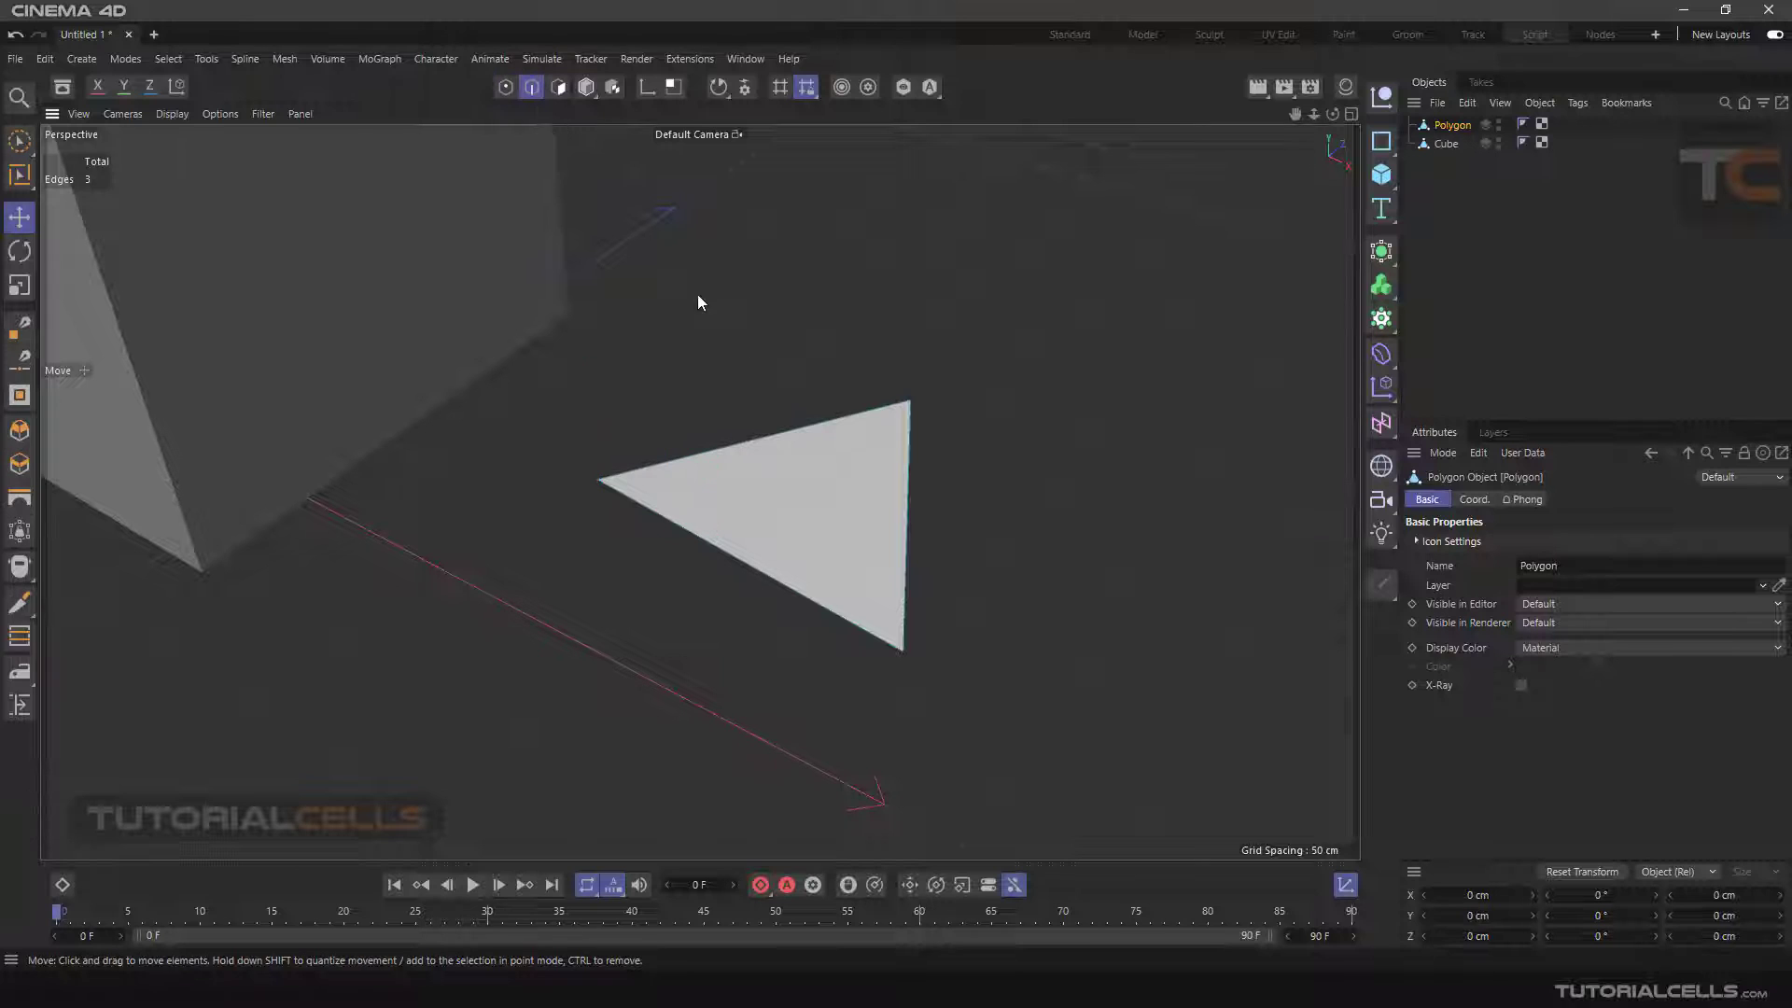
click(765, 441)
mouse_move(782, 350)
mouse_down()
mouse_move(767, 420)
mouse_move(786, 338)
mouse_up()
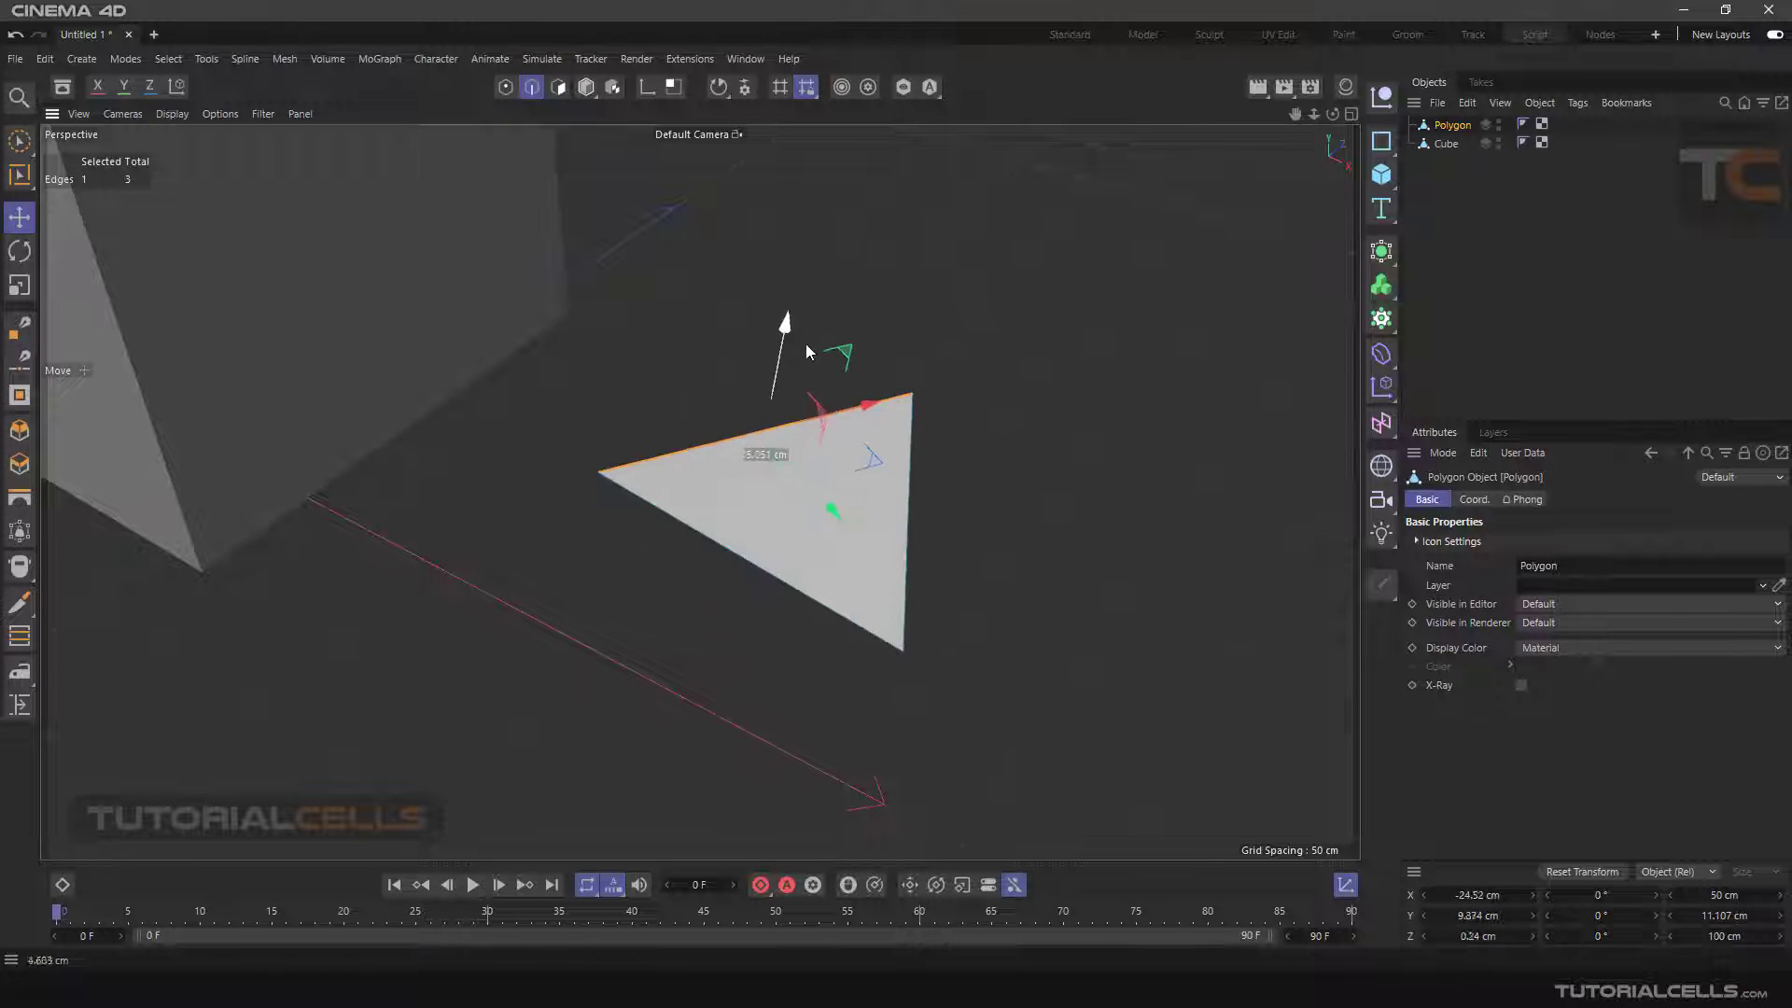
click(913, 493)
drag(938, 416, 928, 422)
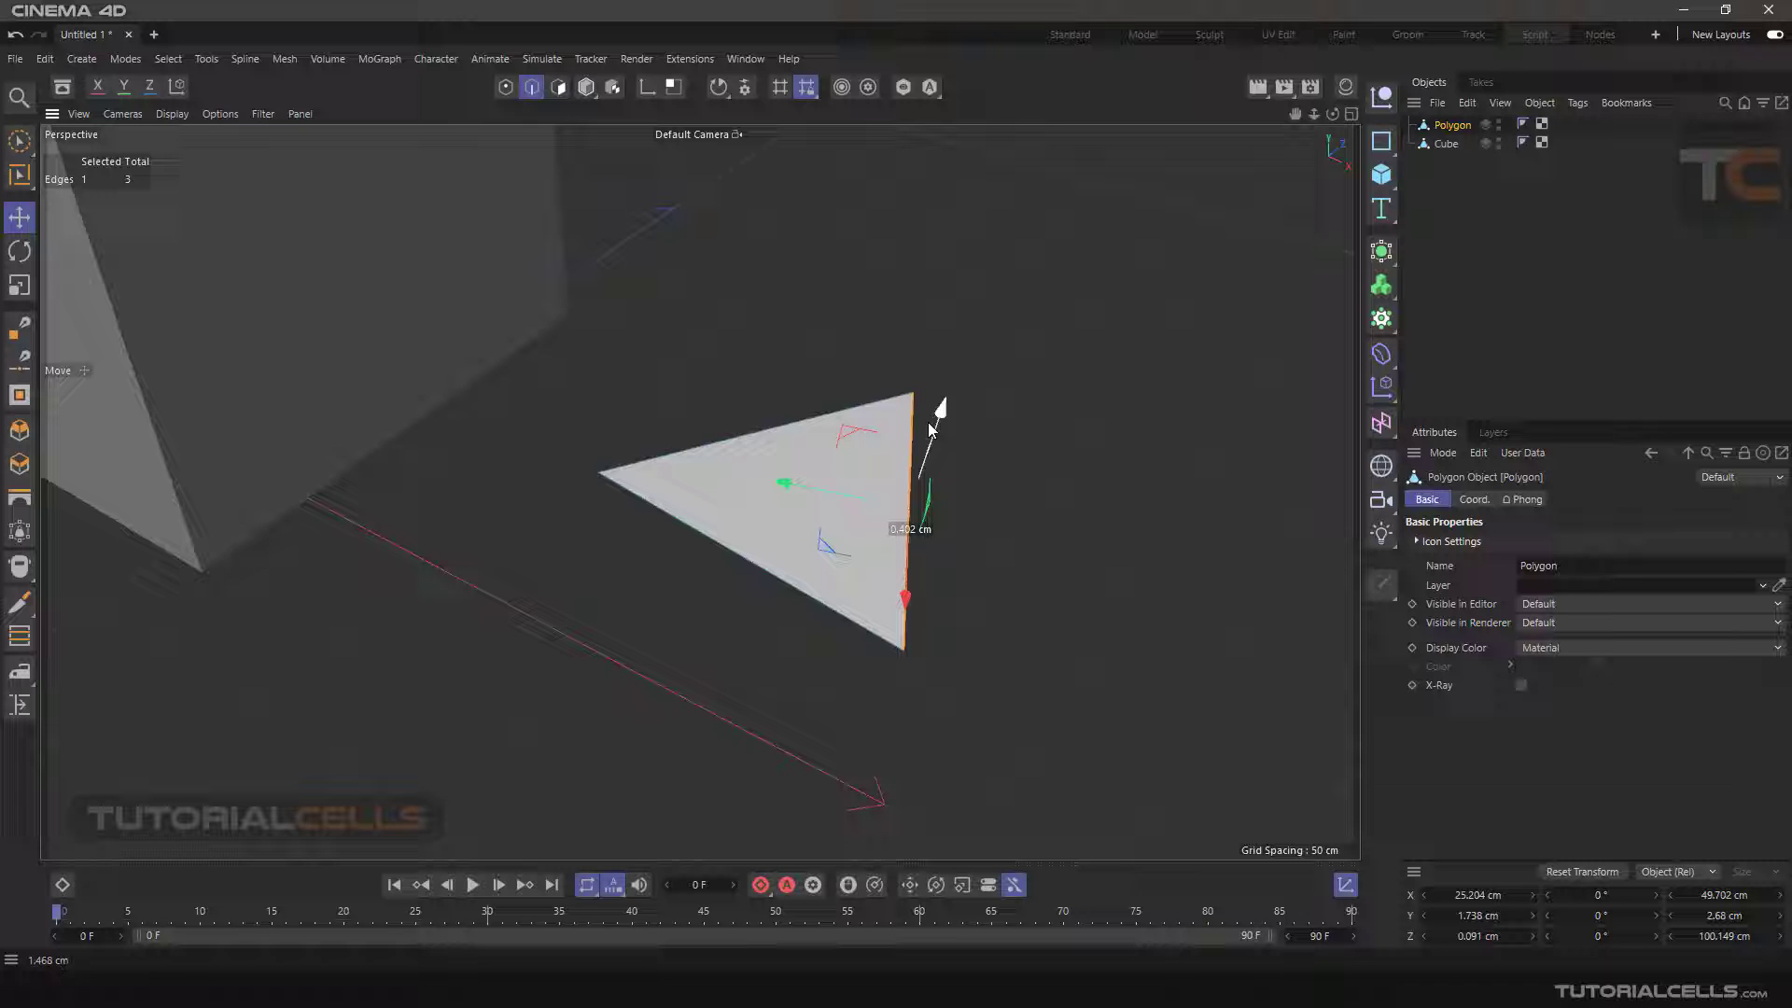
- In Point mode, raise the triangle's front outer corner to about 16.7 cm in Y
click(505, 87)
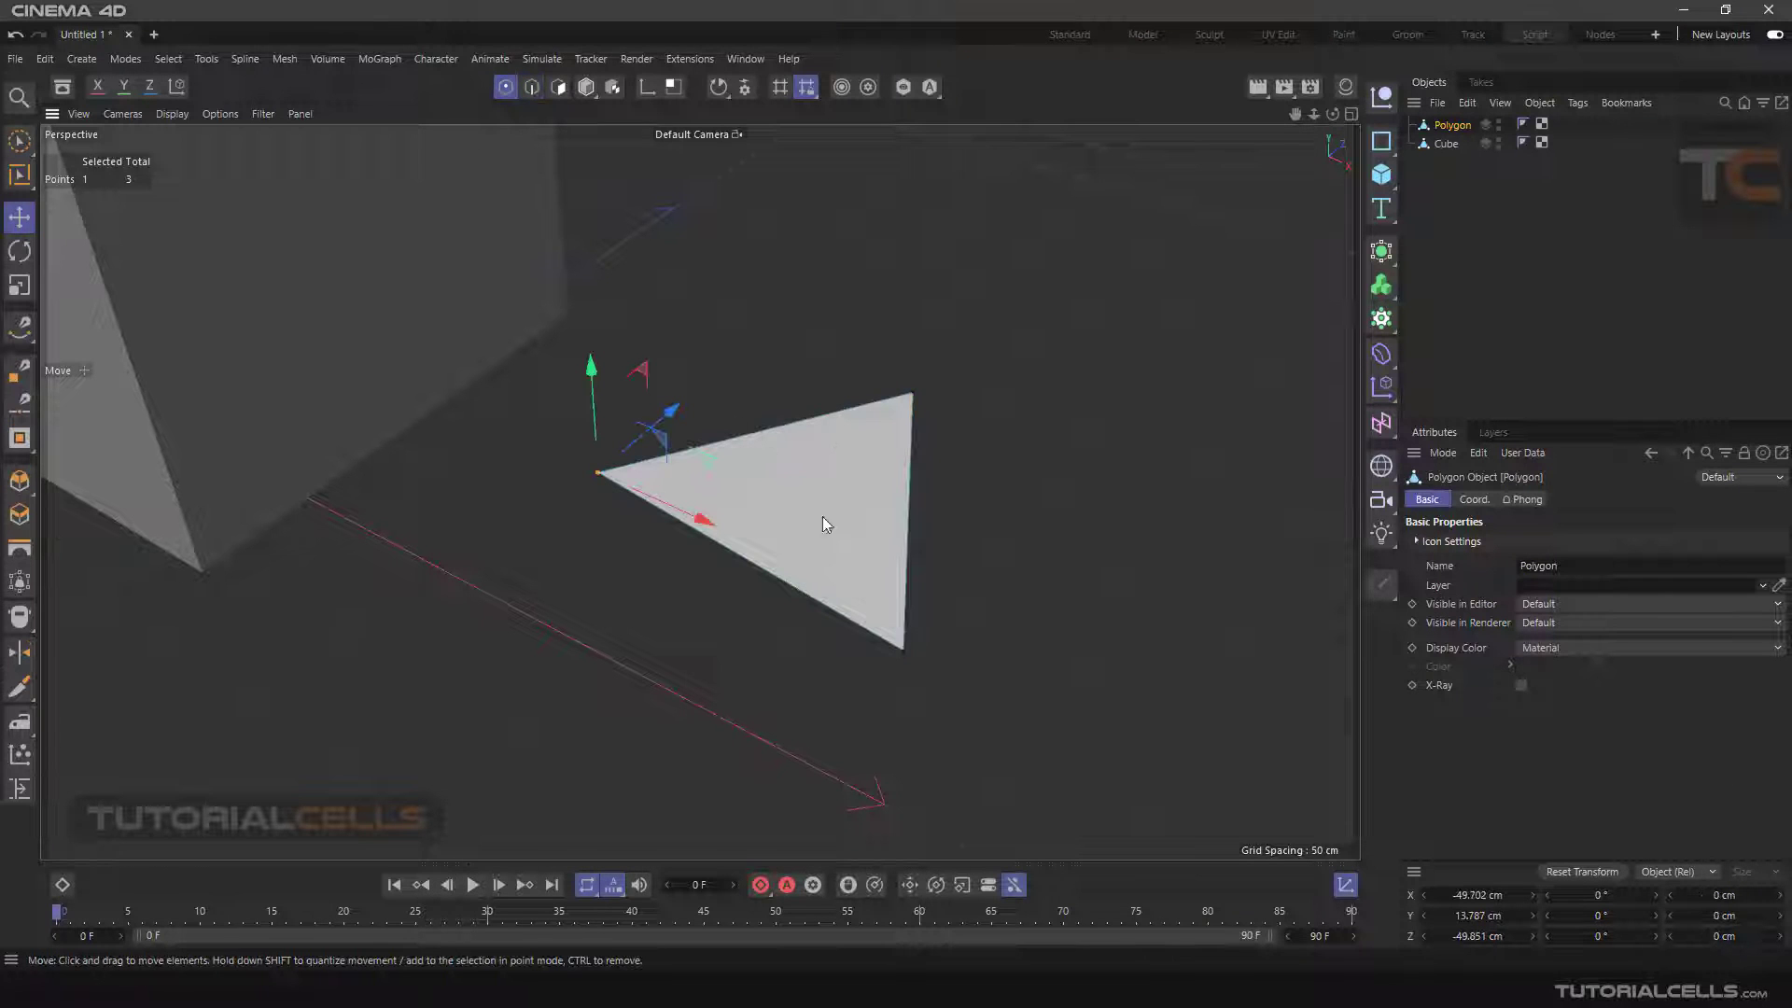
click(903, 650)
mouse_move(916, 556)
mouse_down()
mouse_move(942, 413)
mouse_move(937, 545)
mouse_up()
alt+drag(937, 545, 964, 472)
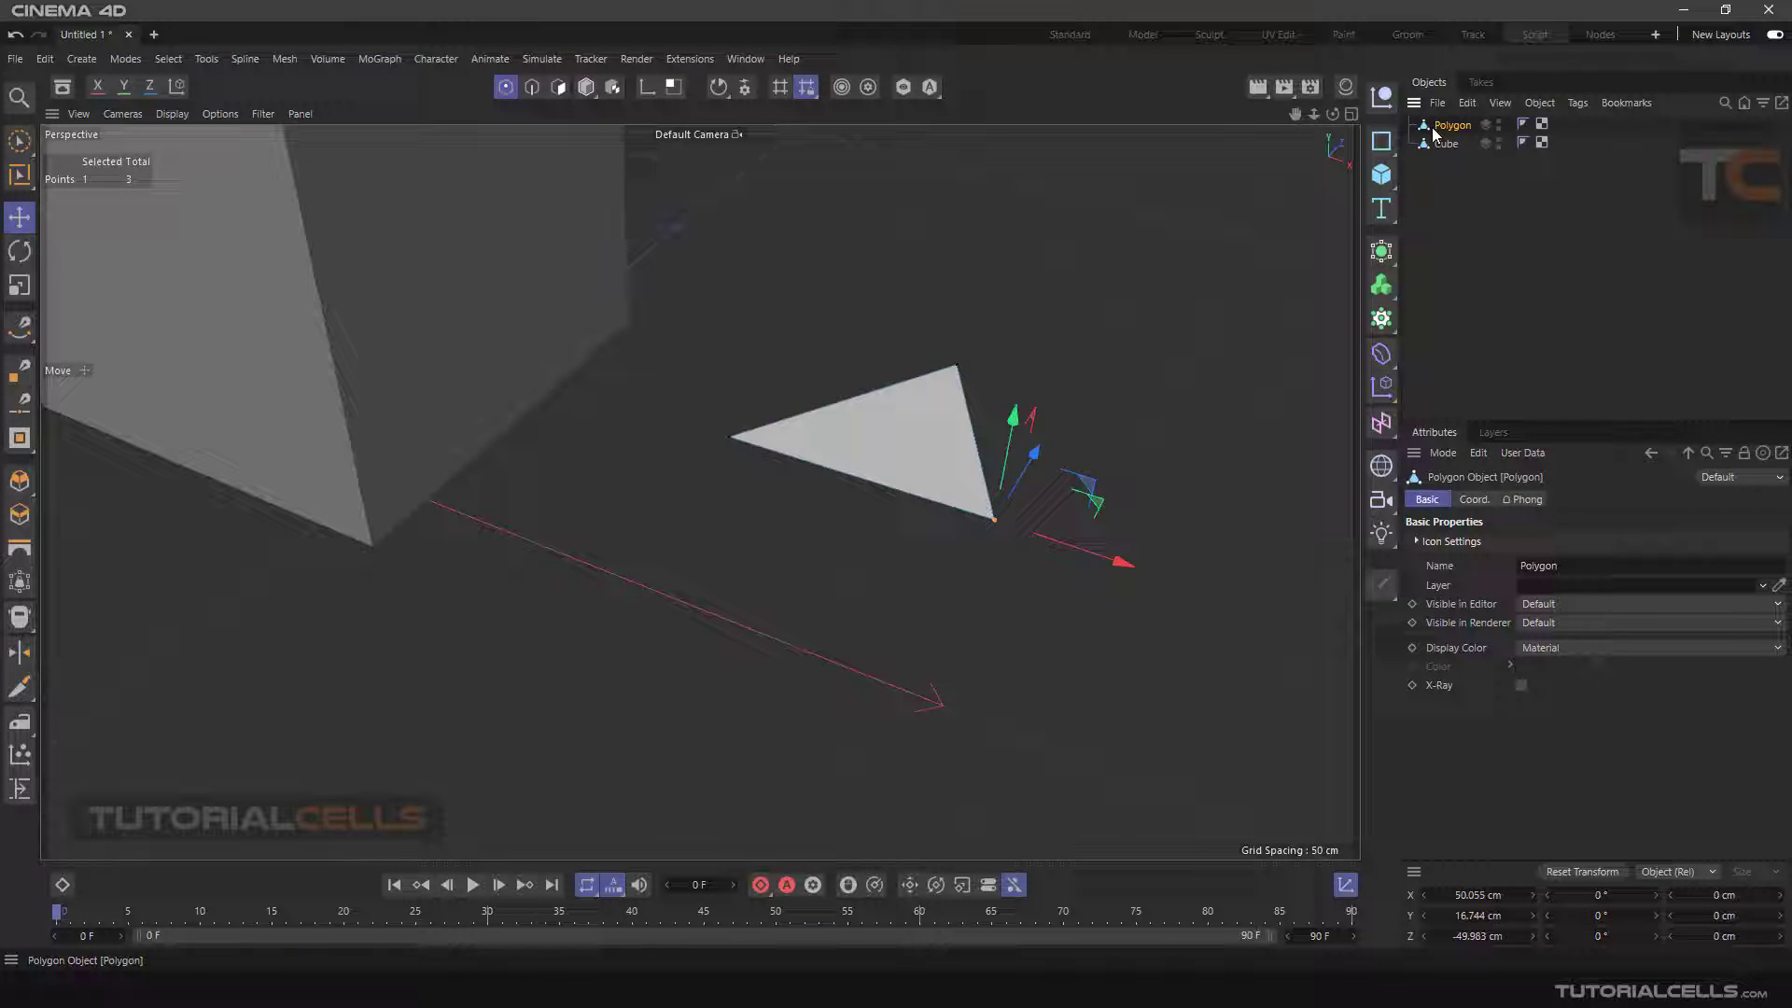
- Delete the triangular Polygon object from the scene, leaving the cube
key(Delete)
scroll(629, 347, down, 3)
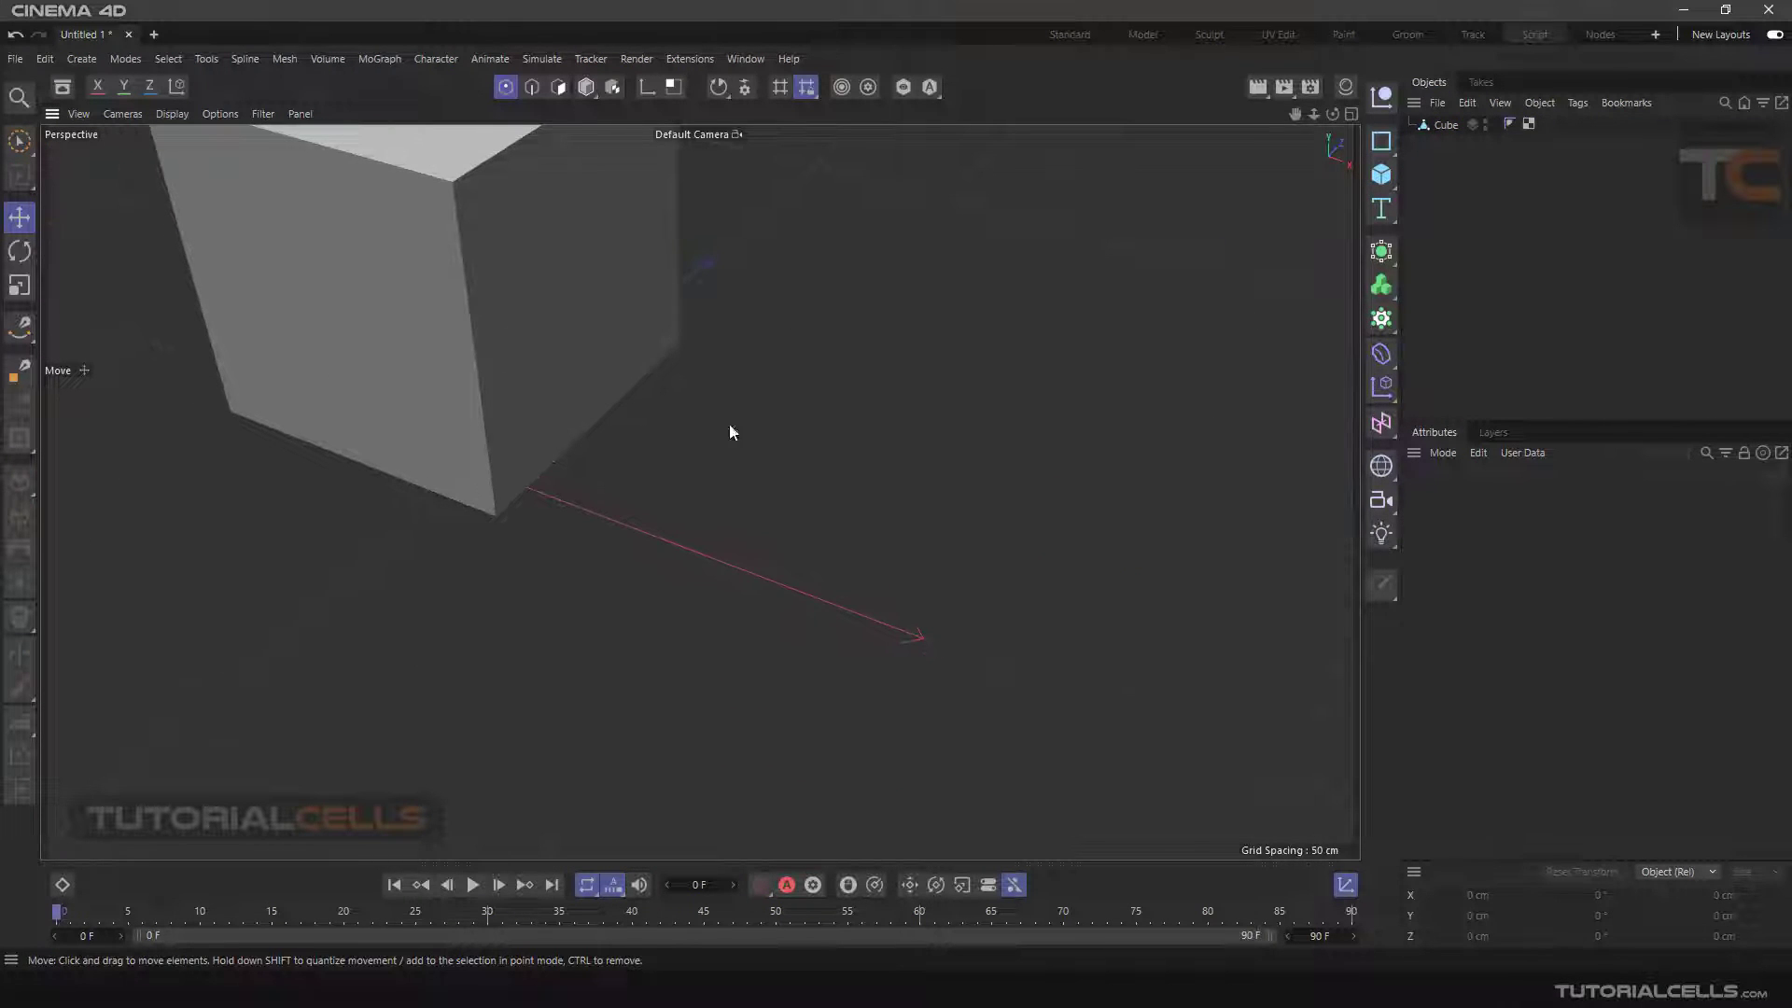
alt+middle_drag(551, 285, 774, 528)
alt+drag(748, 528, 706, 494)
scroll(729, 511, down, 2)
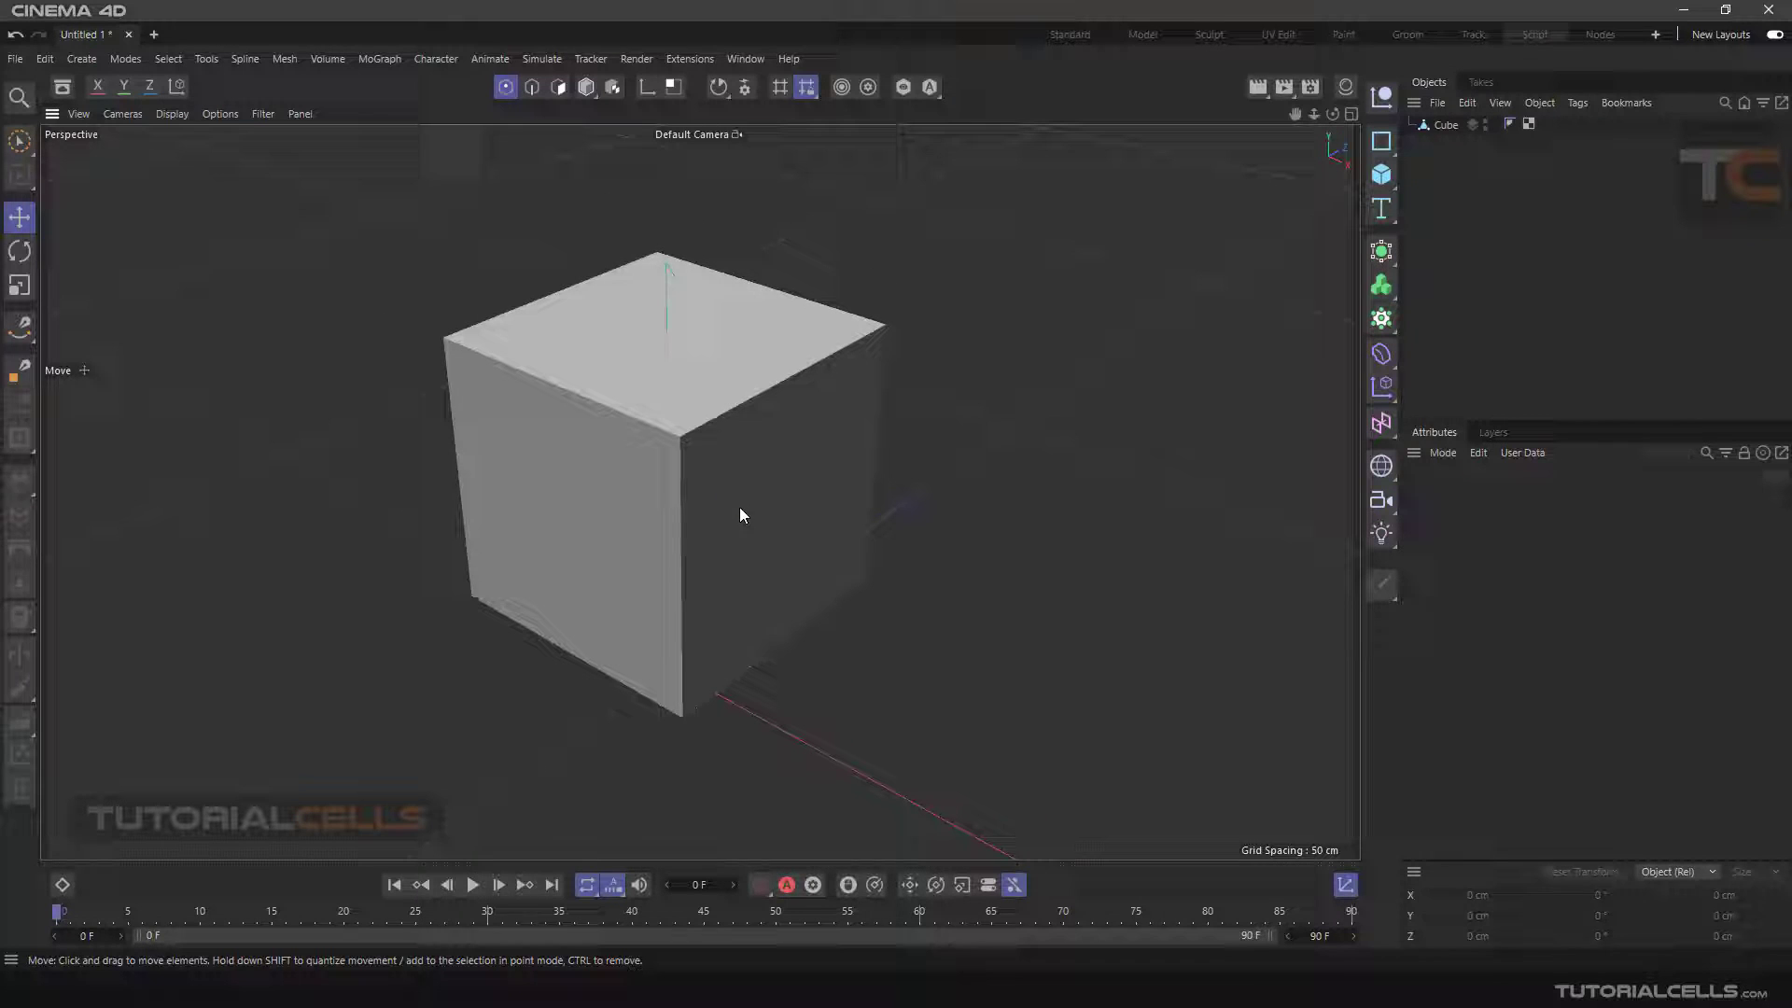
- In Polygon mode, select the cube's +X side face, move it outward to about 131 cm in X and rotate it slightly
click(740, 514)
click(558, 87)
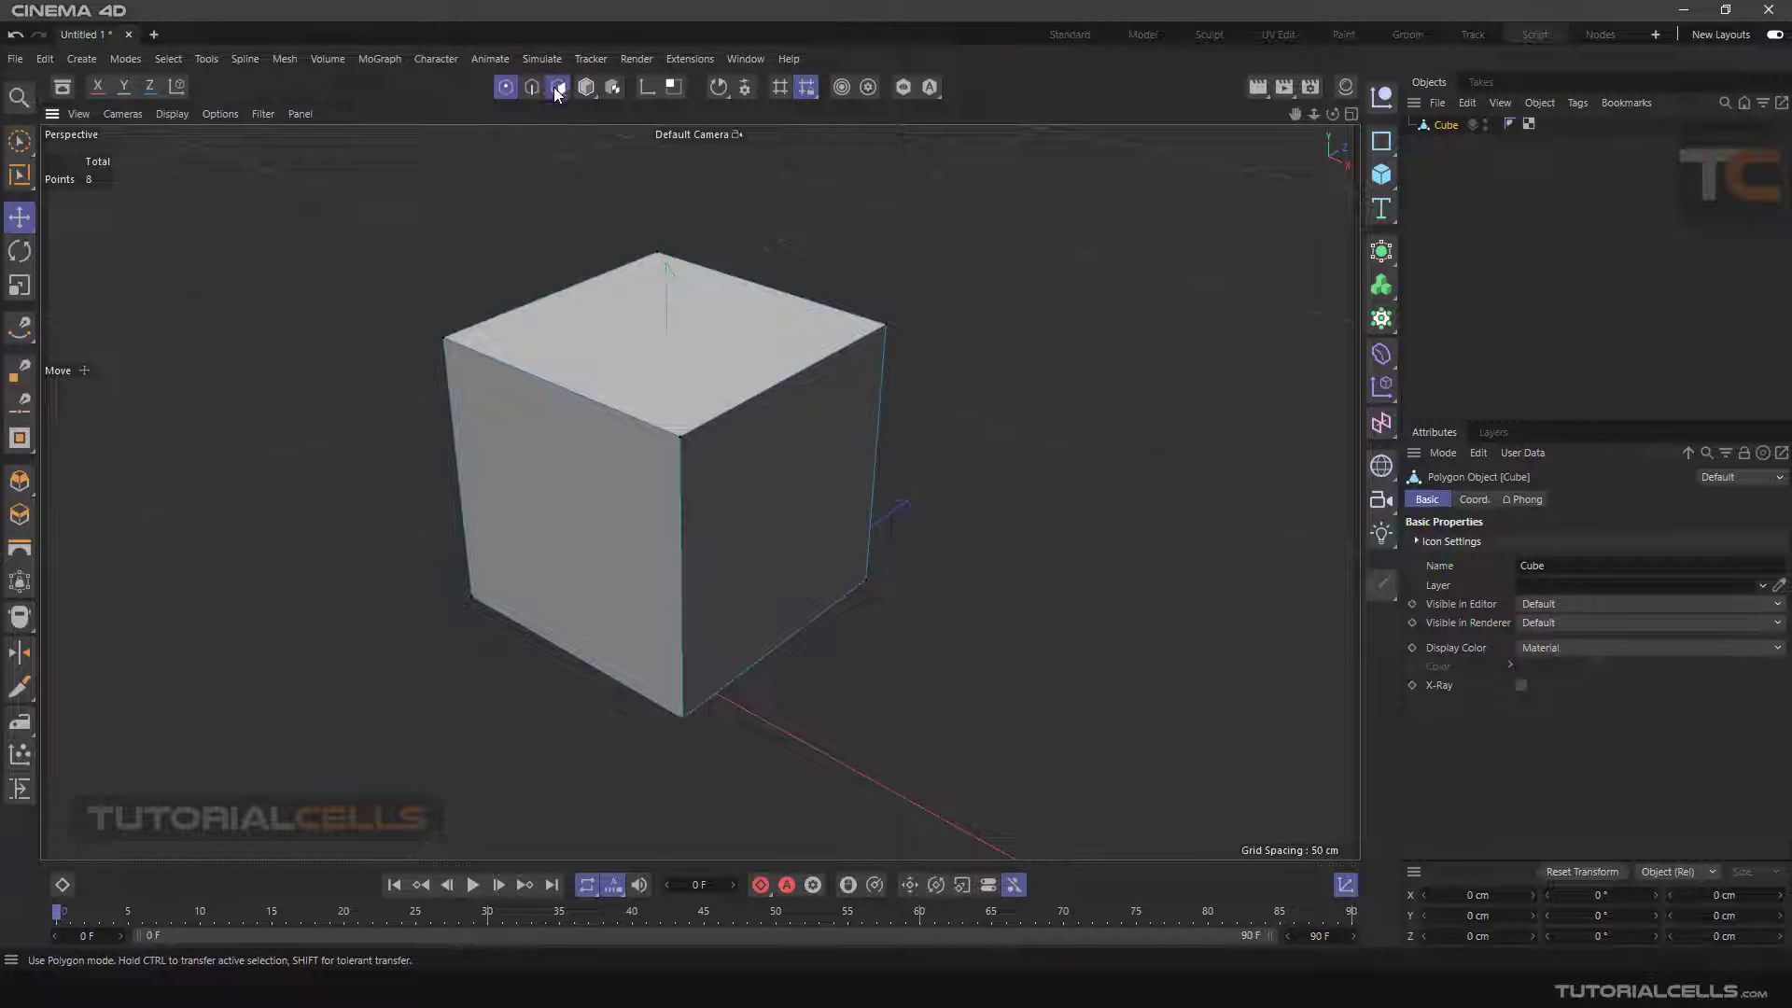
click(769, 496)
alt+drag(769, 496, 825, 571)
key(r)
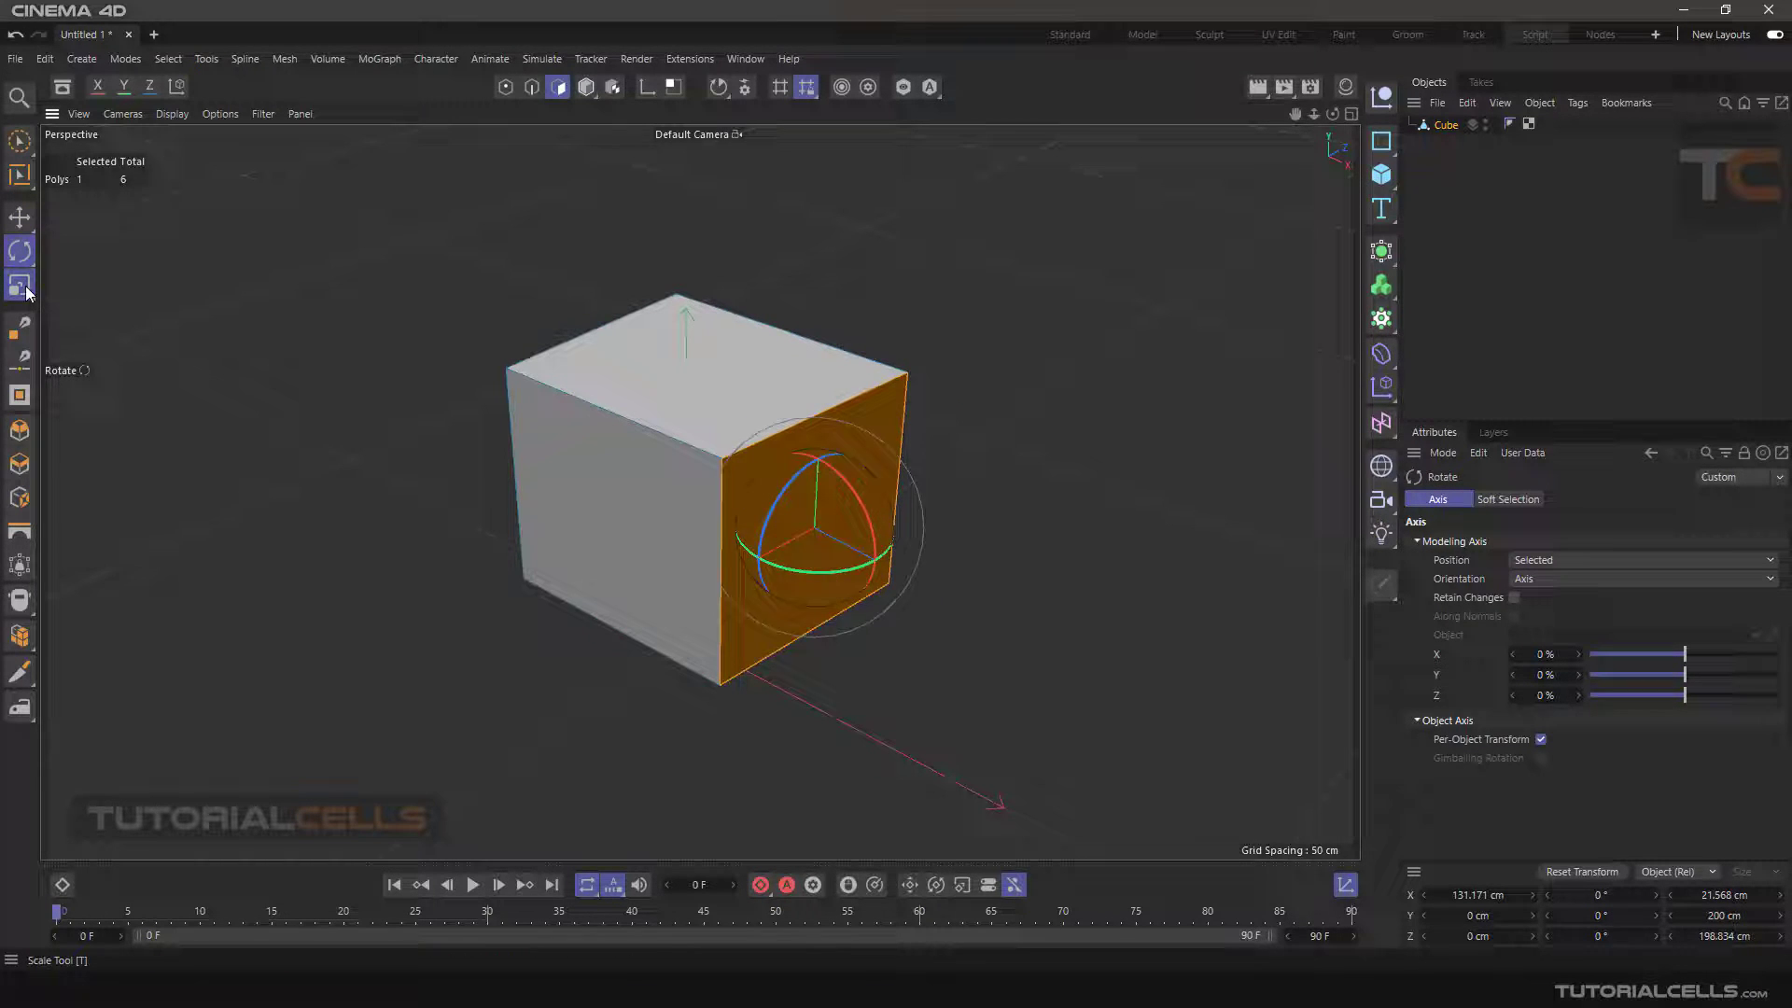
- Scale the cube's selected +X side face up to about 223 cm in Z
click(20, 285)
drag(204, 523, 380, 544)
- In Edge mode, select the top edge of the +X side face and rotate it slightly
click(528, 89)
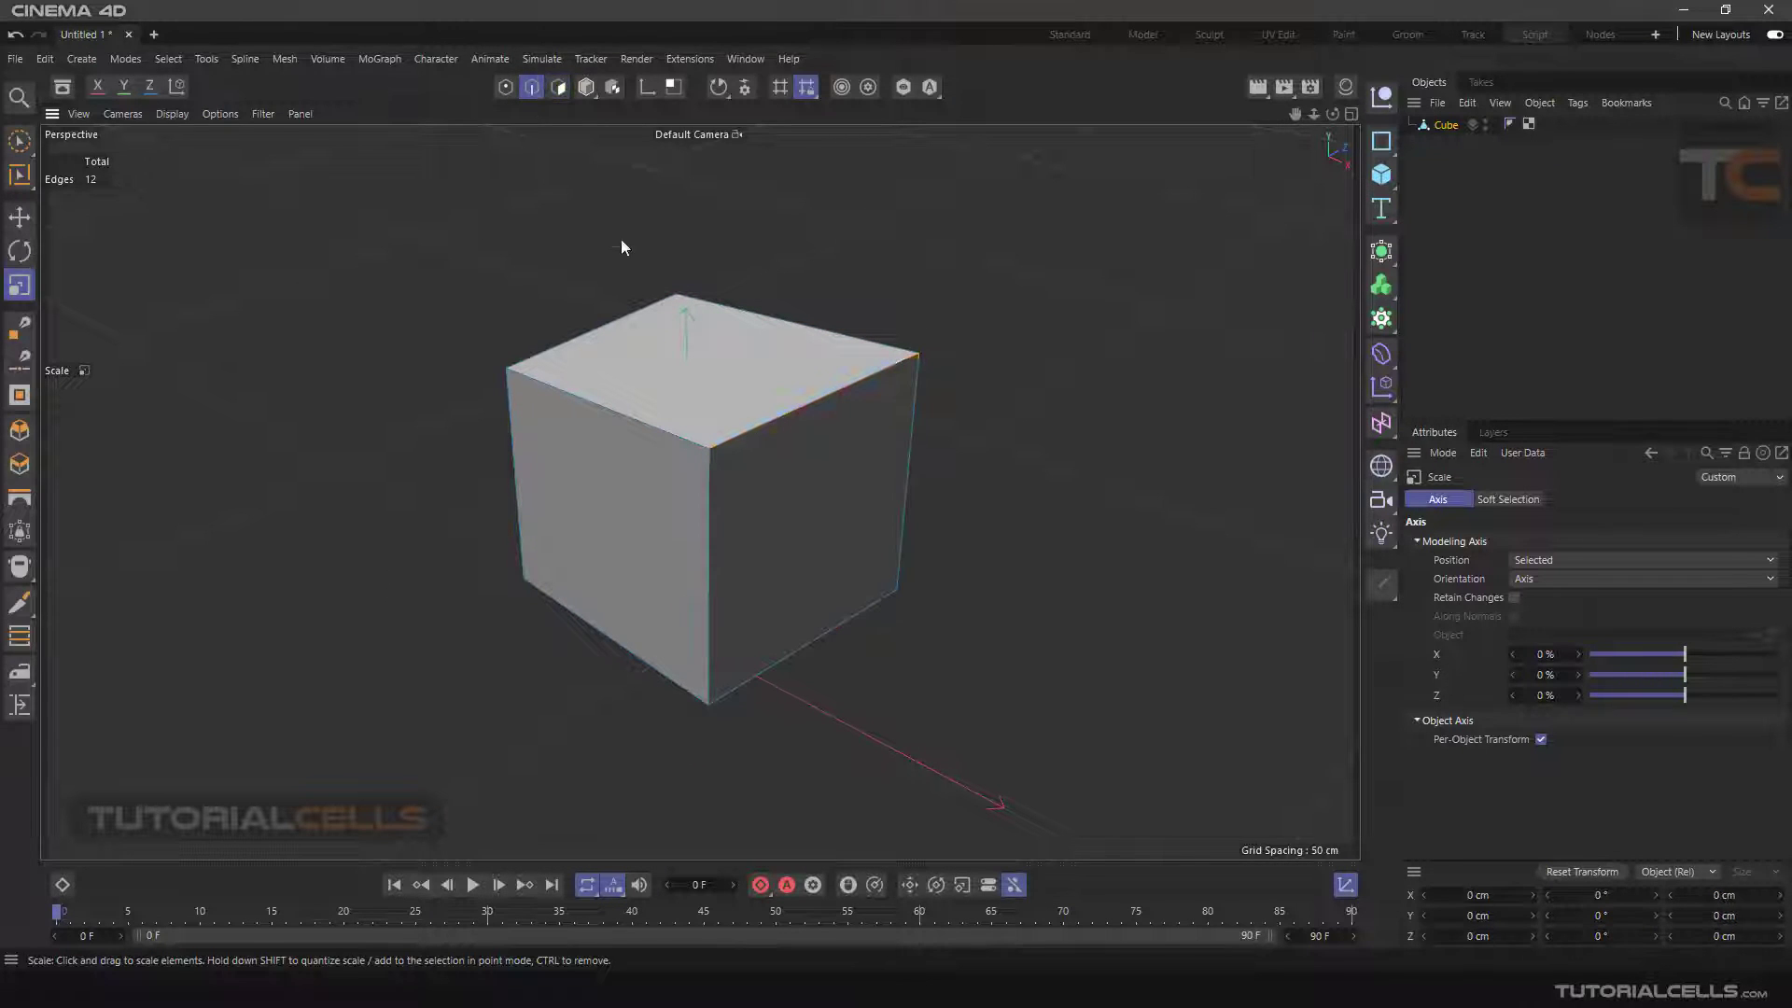
click(803, 411)
click(19, 250)
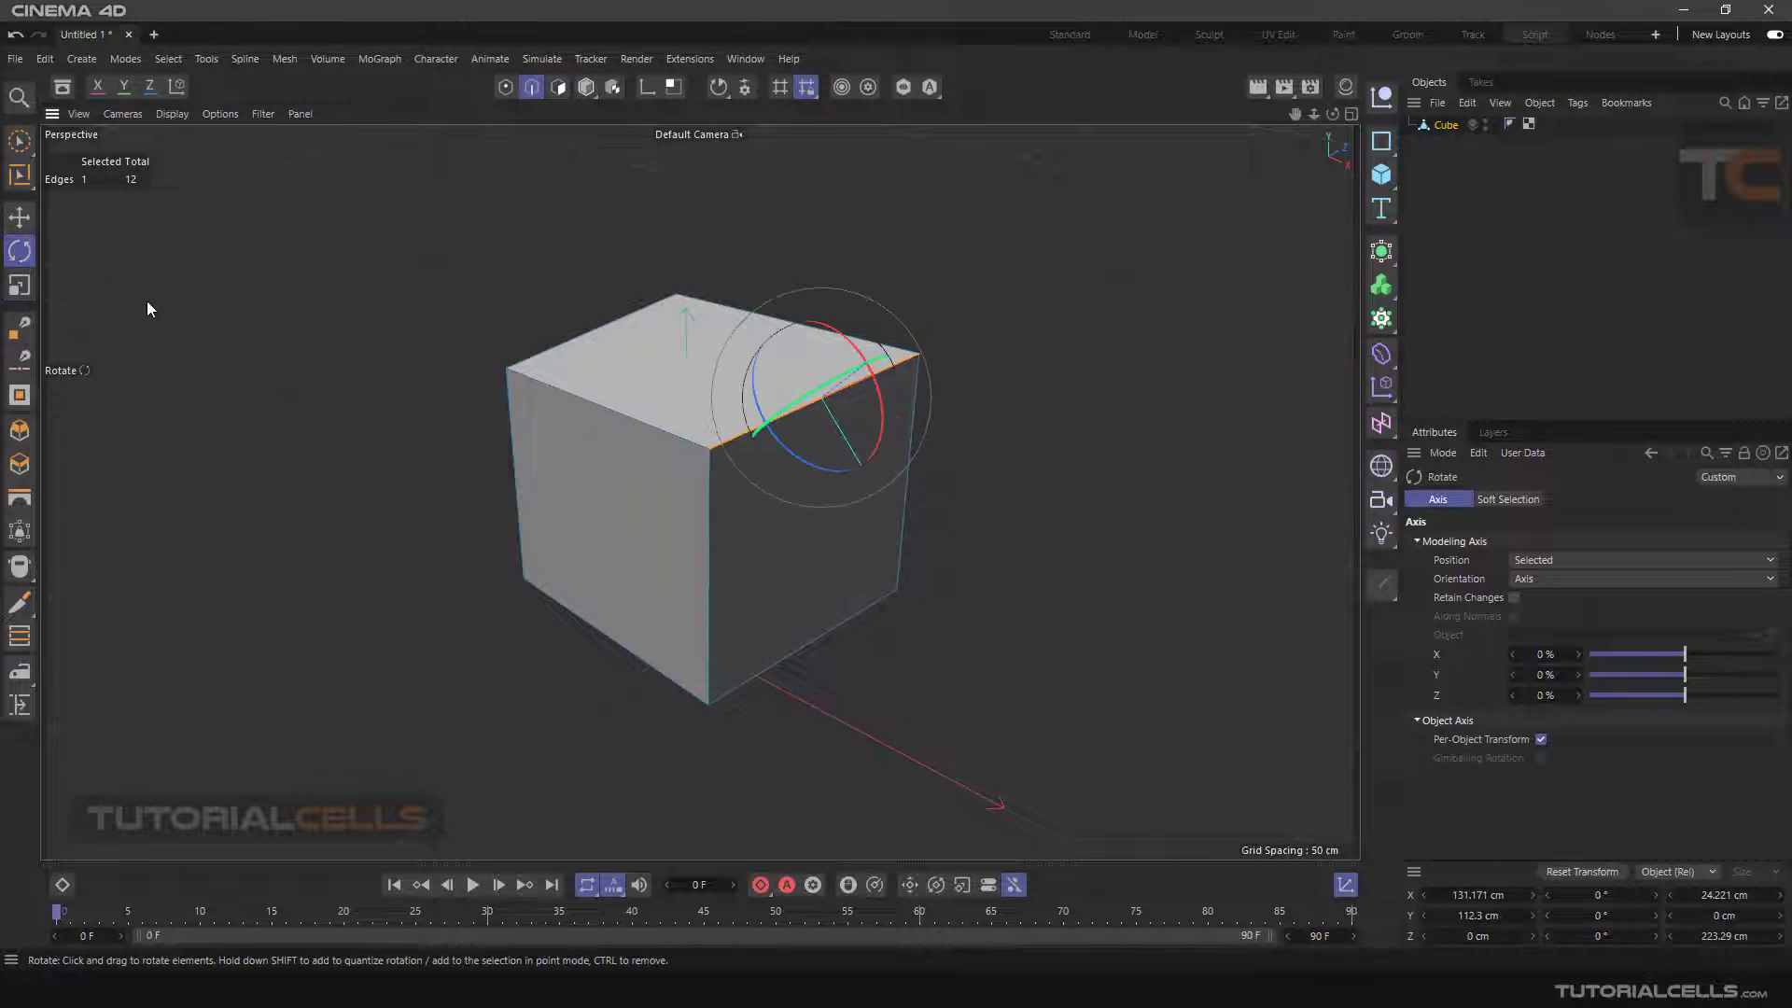
drag(148, 300, 301, 626)
key(ctrl+z)
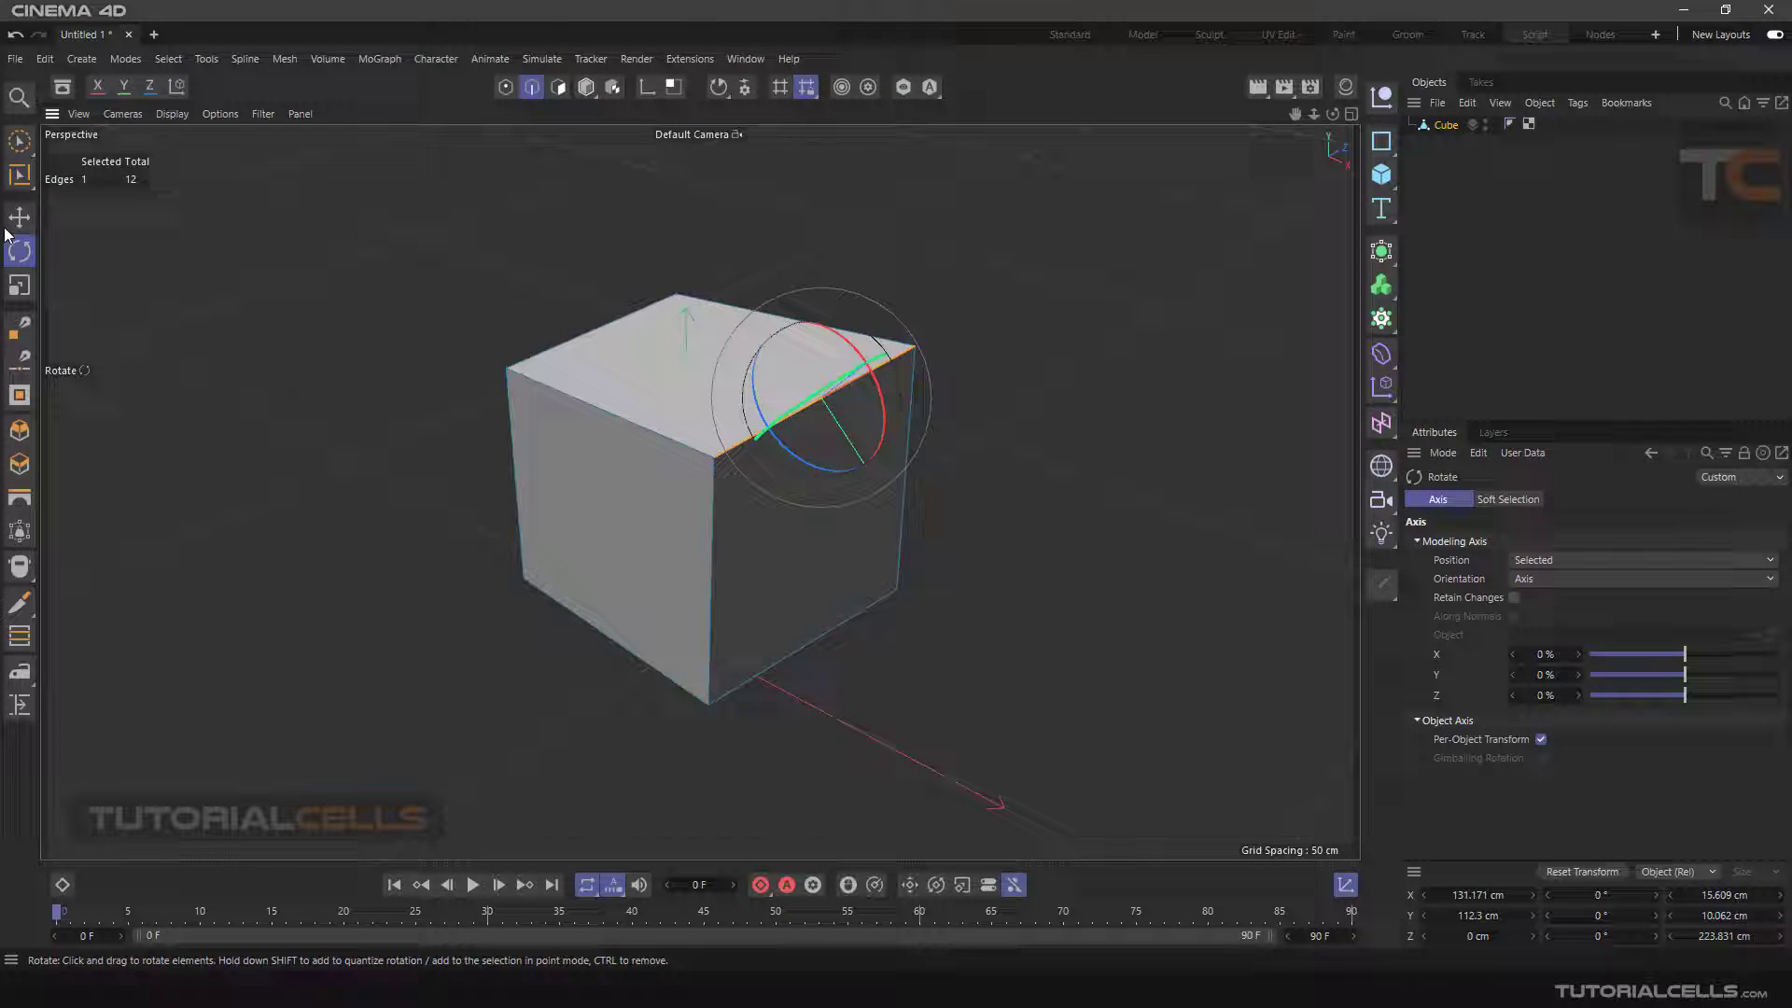
- Activate the Move tool and deselect all edges of the cube
click(20, 217)
mouse_move(423, 485)
mouse_down()
mouse_move(423, 423)
mouse_move(427, 483)
mouse_up()
click(540, 602)
click(501, 423)
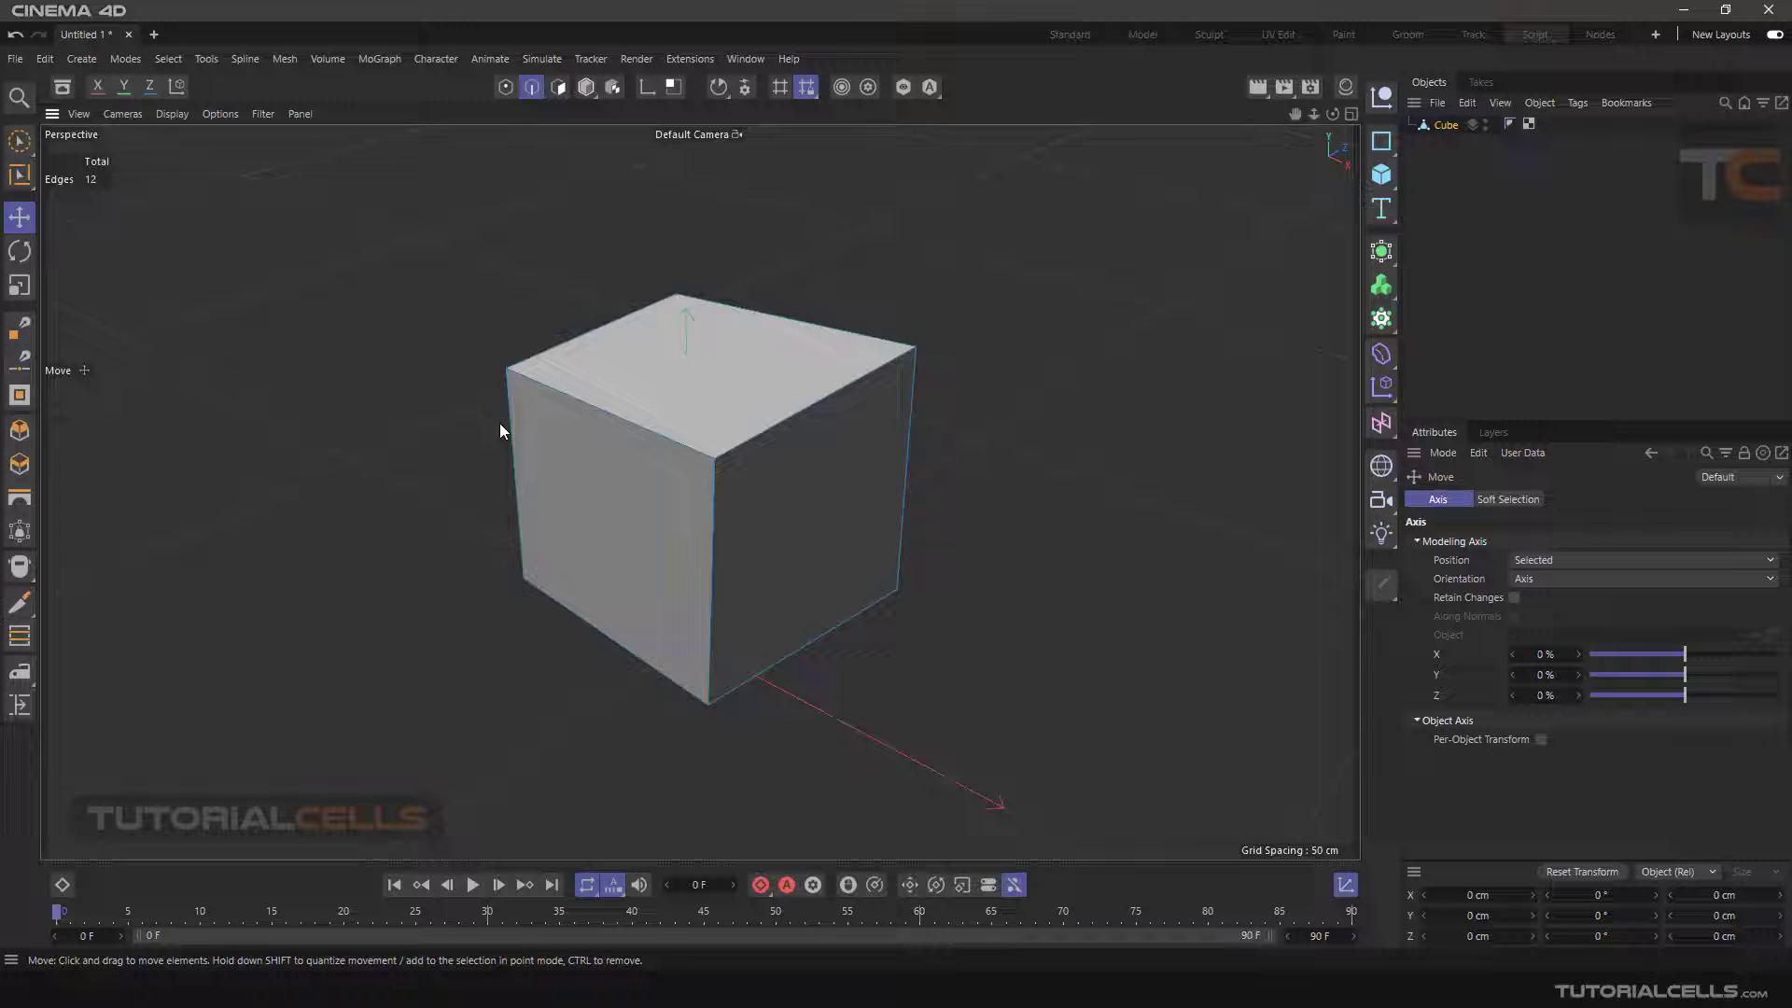
mouse_move(690, 455)
alt+mouse_down()
mouse_move(637, 384)
mouse_move(700, 475)
alt+mouse_up()
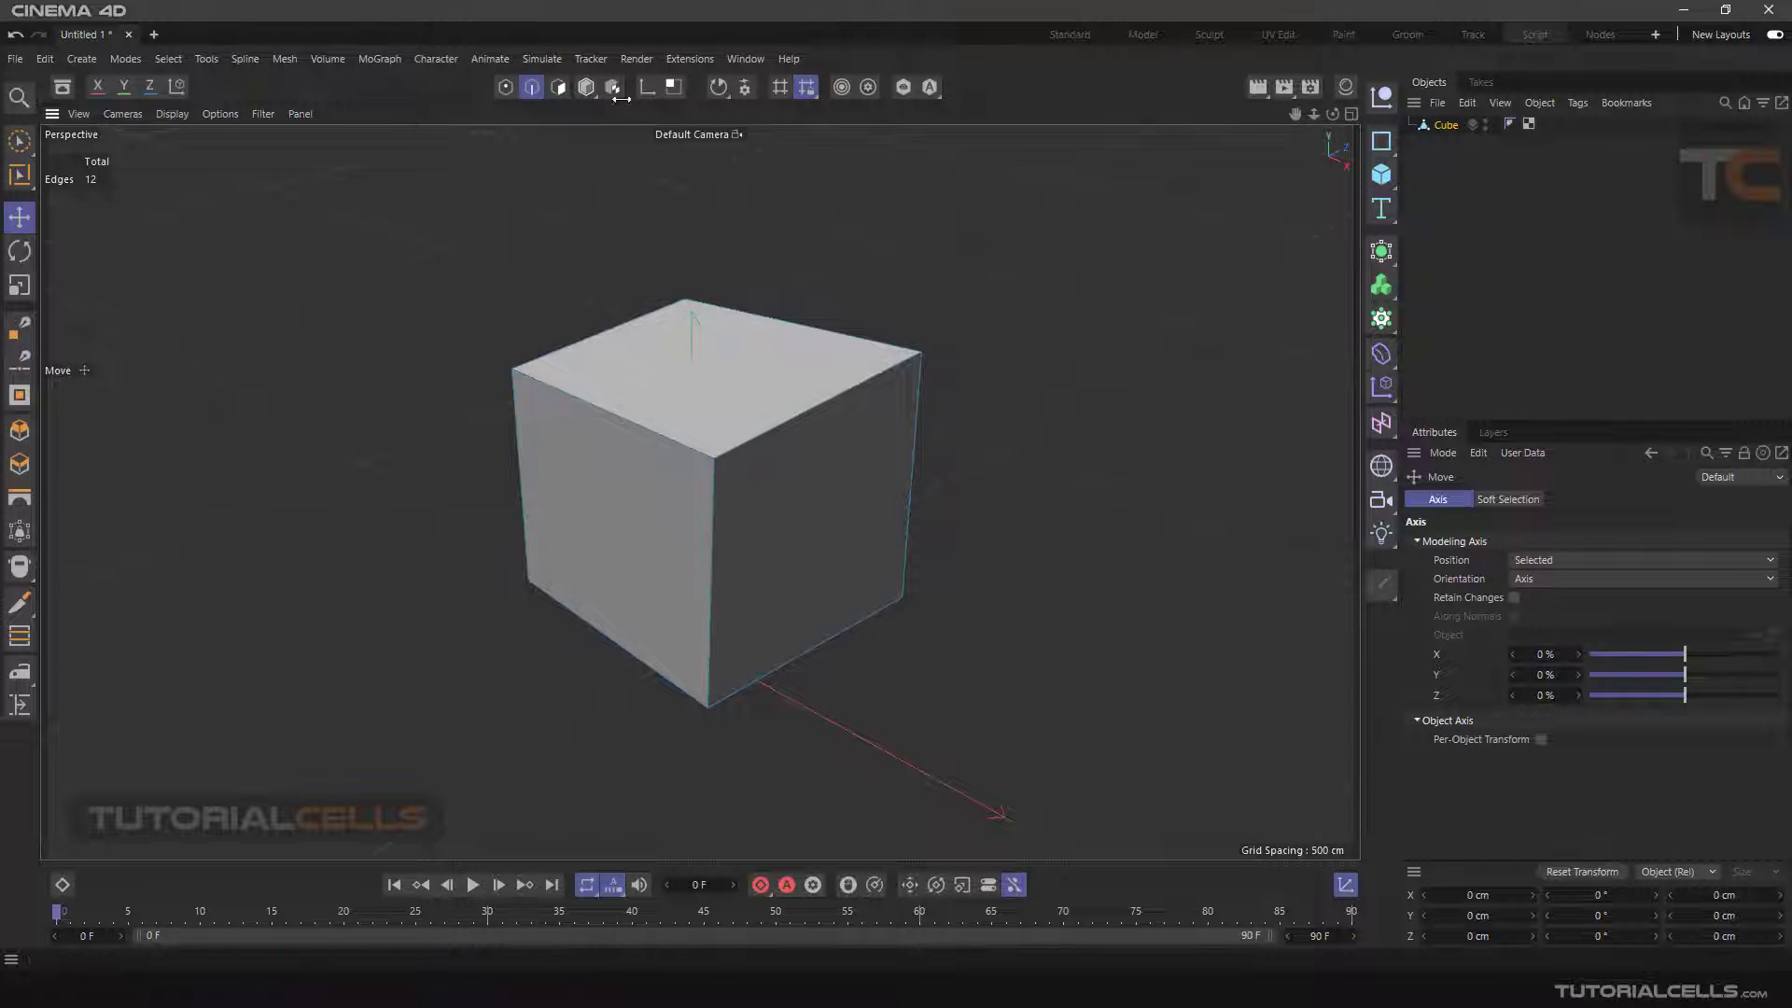
- In Polygon mode, select the cube's +X side face and transfer that selection to its four border edges in Edge mode
click(552, 86)
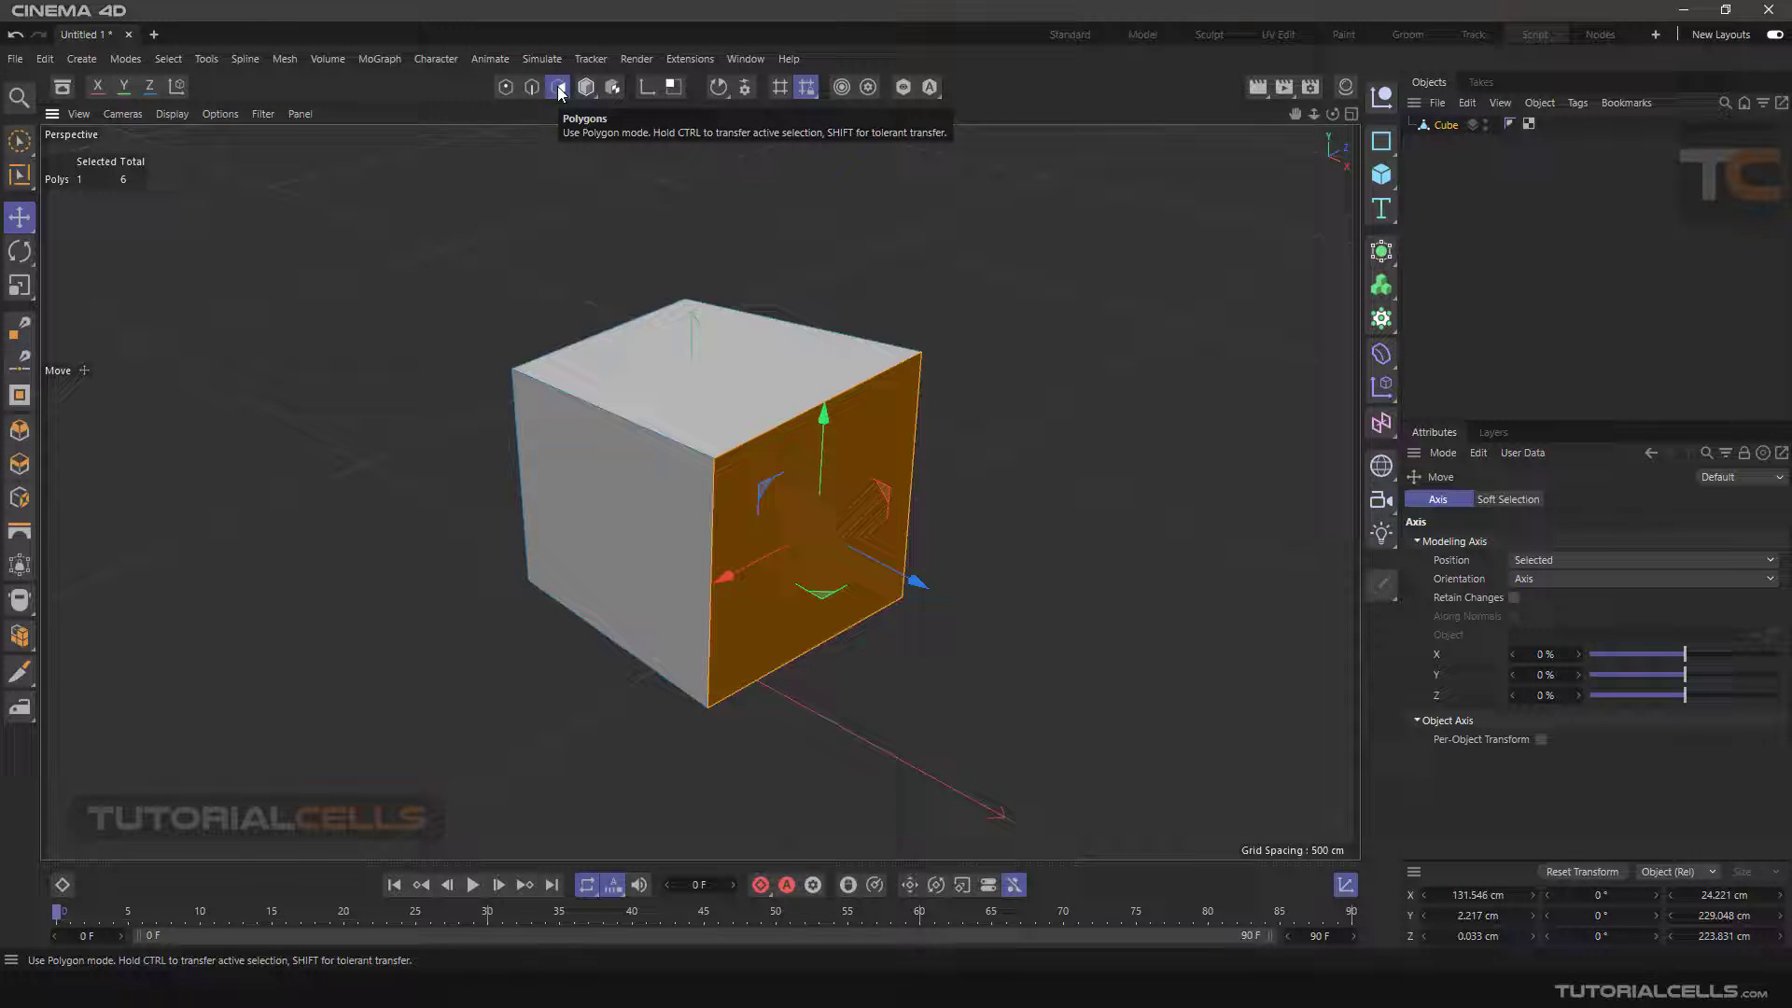
click(976, 450)
click(851, 461)
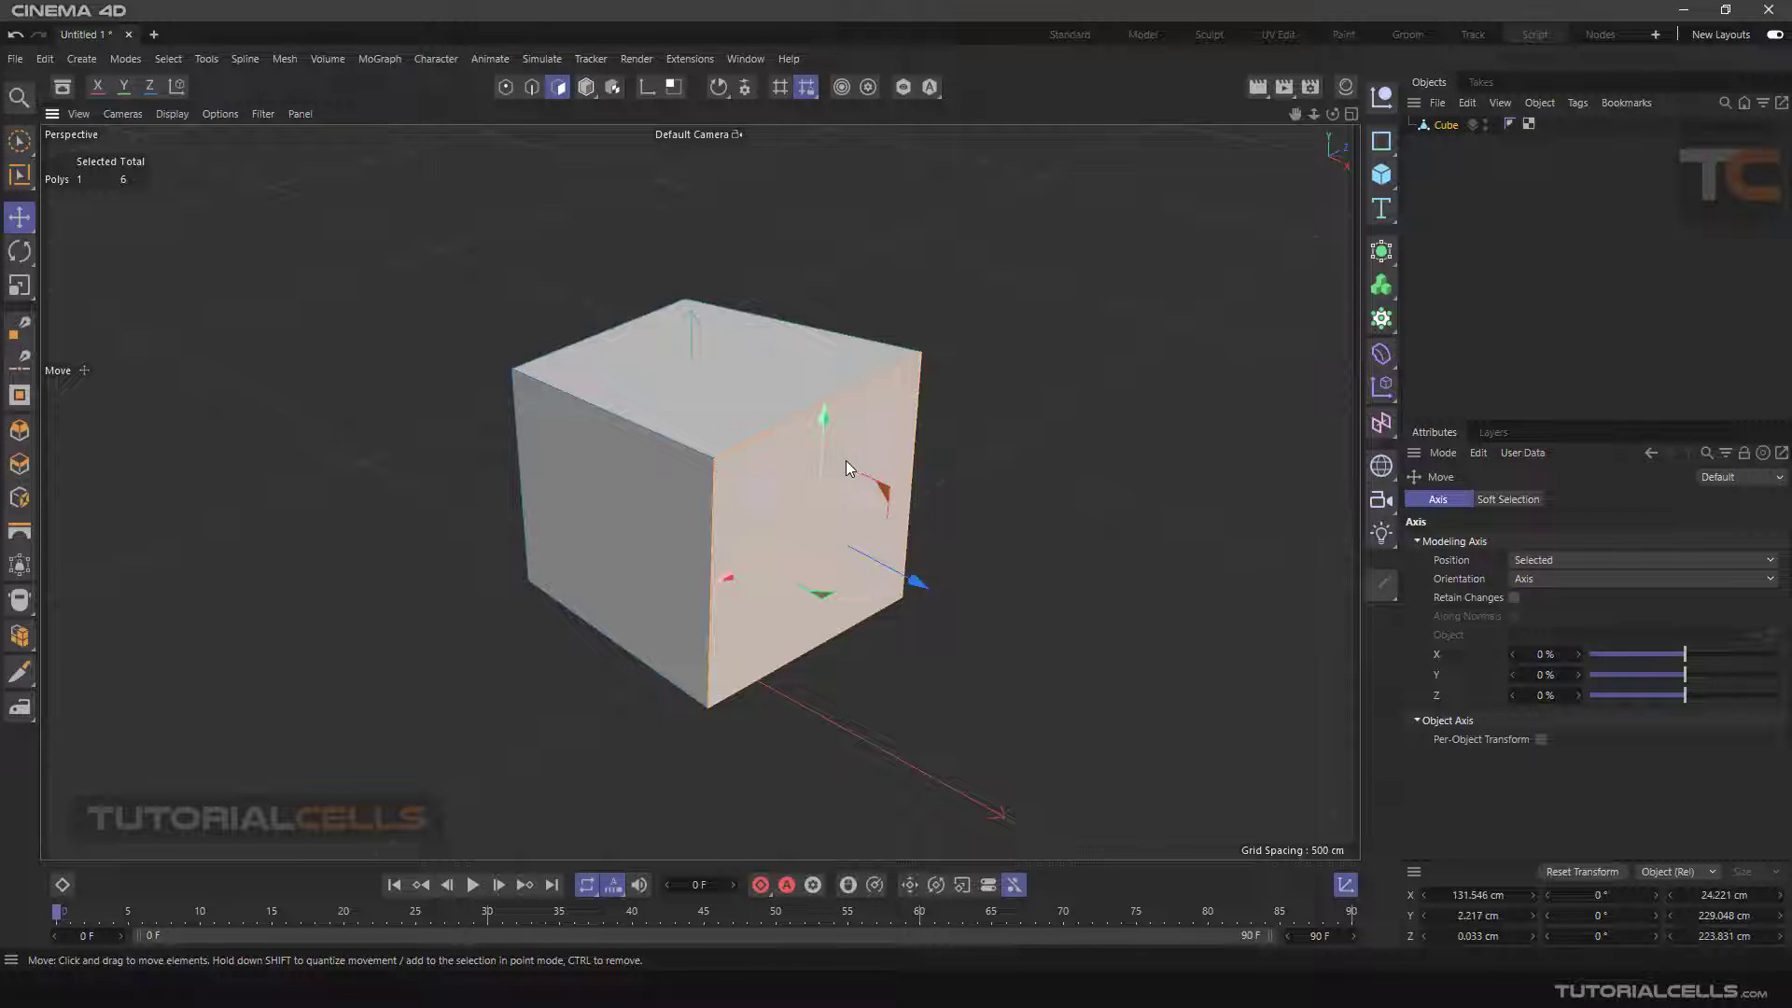
click(532, 89)
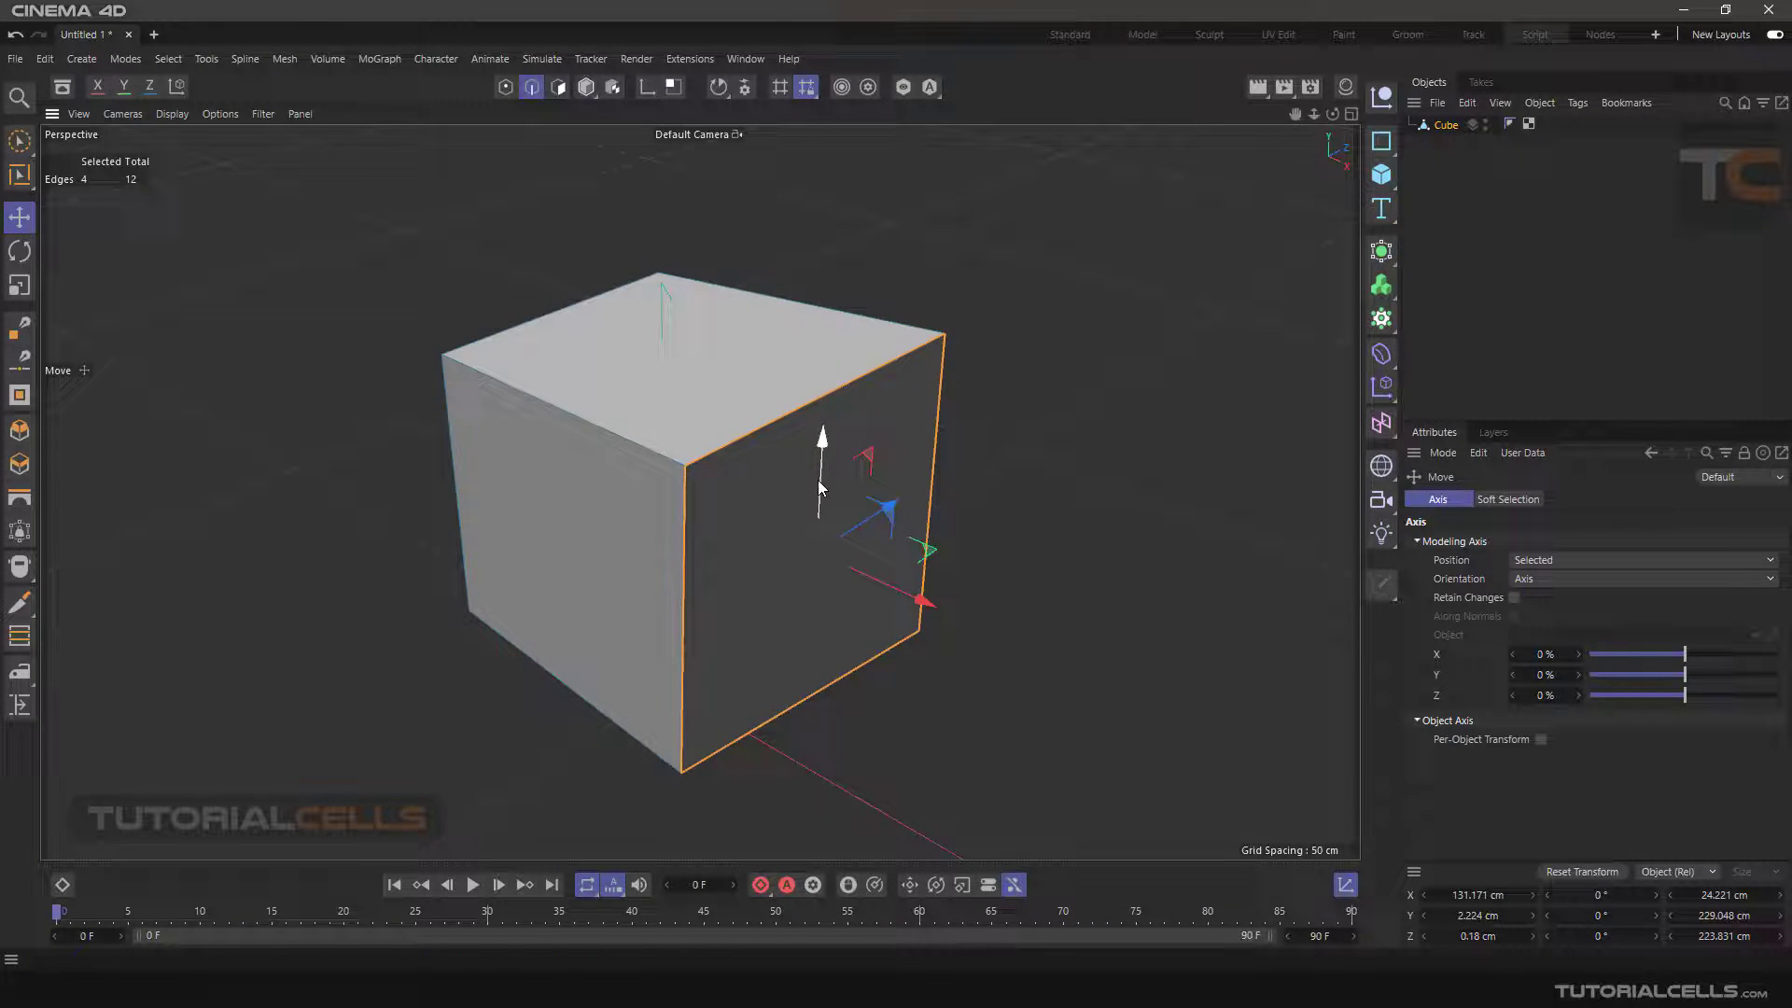
scroll(815, 523, up, 3)
alt+drag(815, 523, 769, 506)
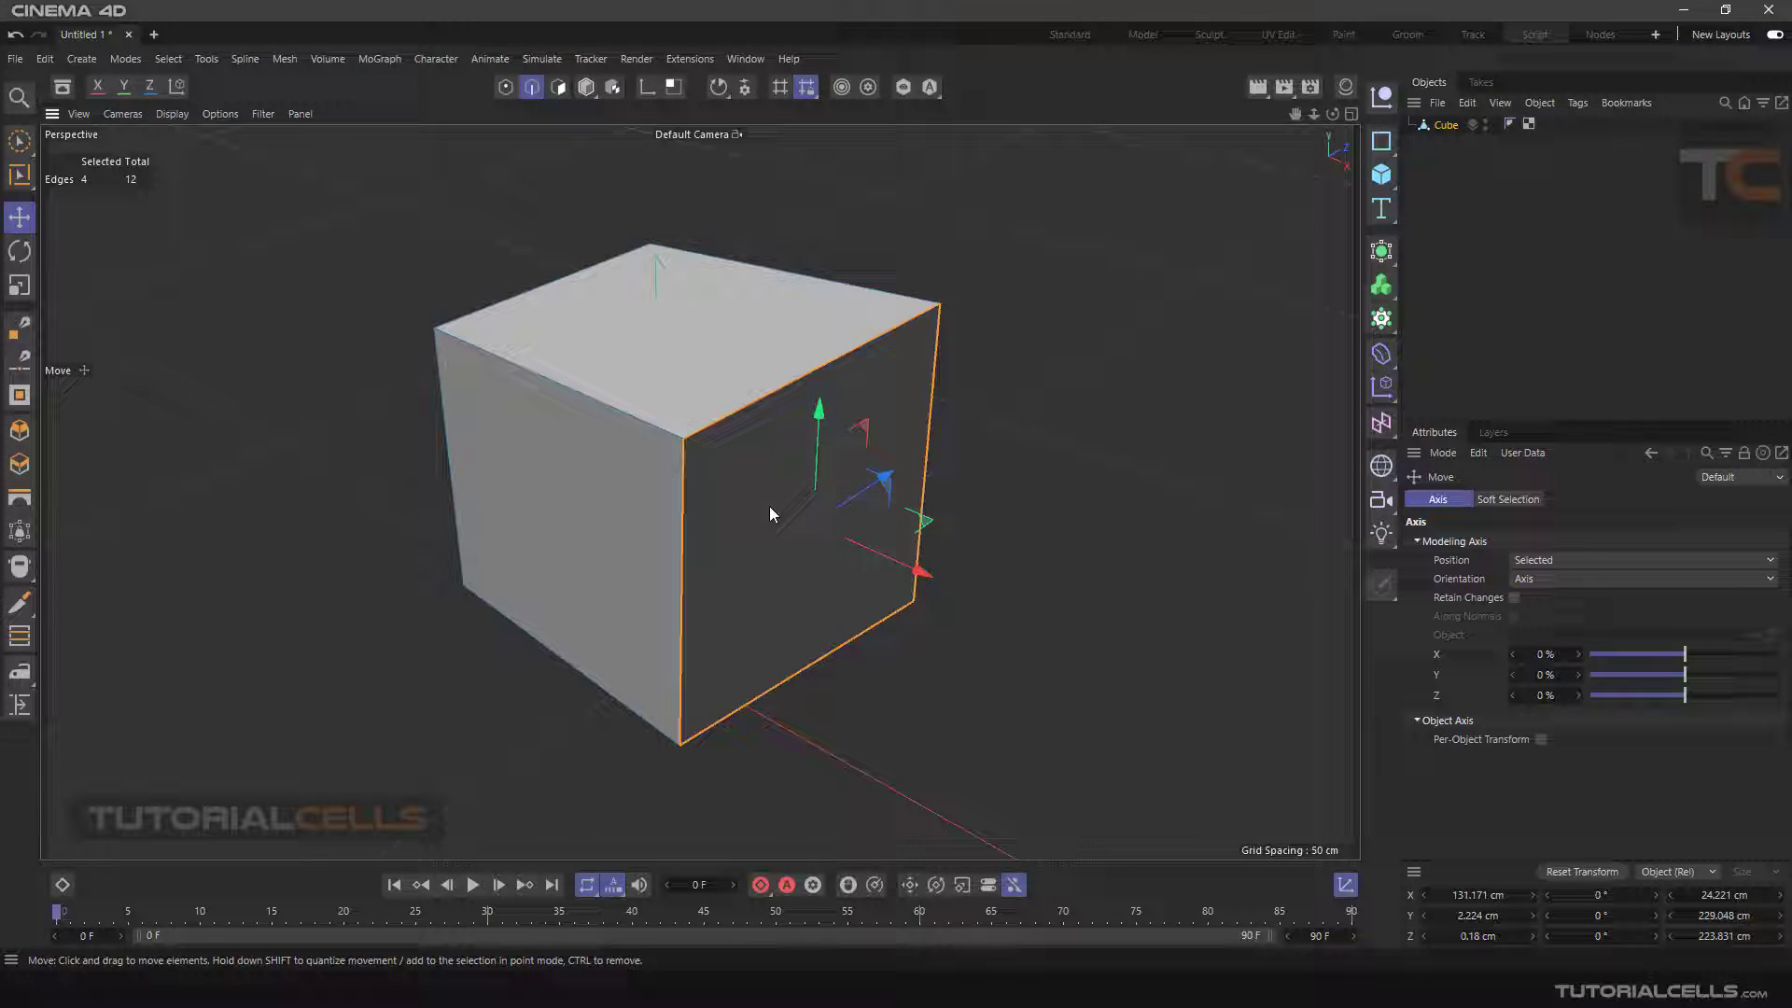
- Transfer the edge selection to the face's four corner points in Point mode, then clear the selection
click(506, 87)
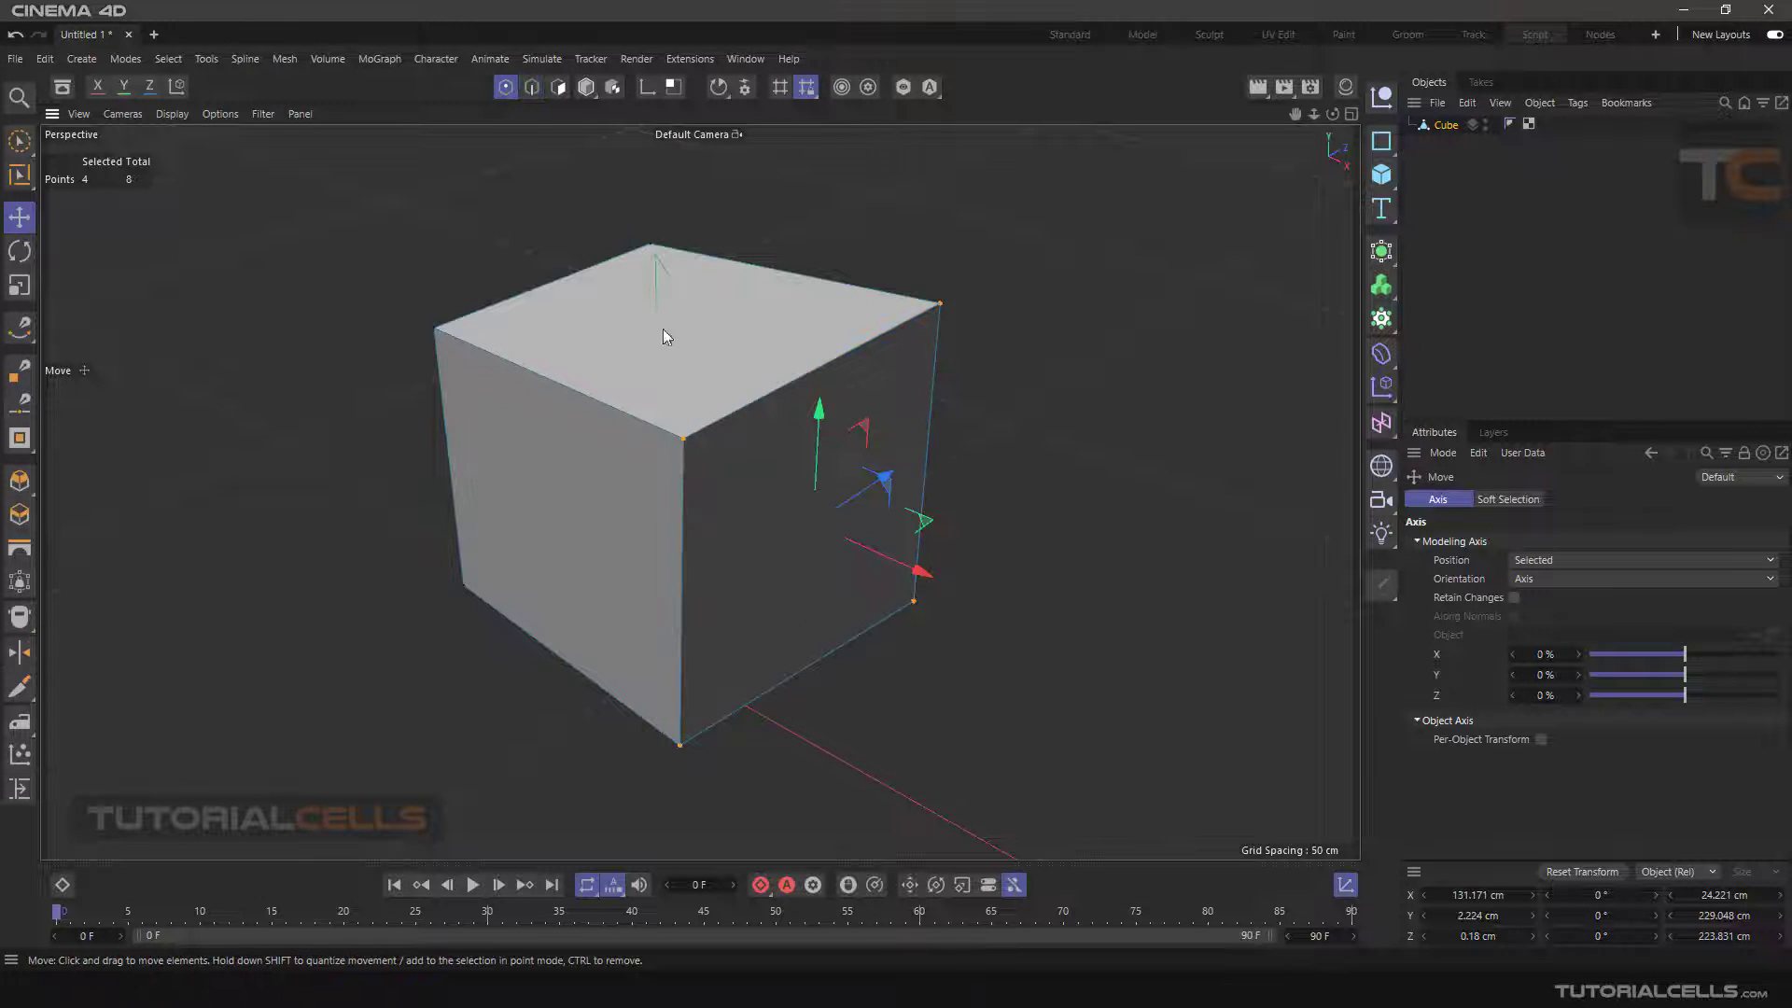
alt+drag(745, 439, 708, 420)
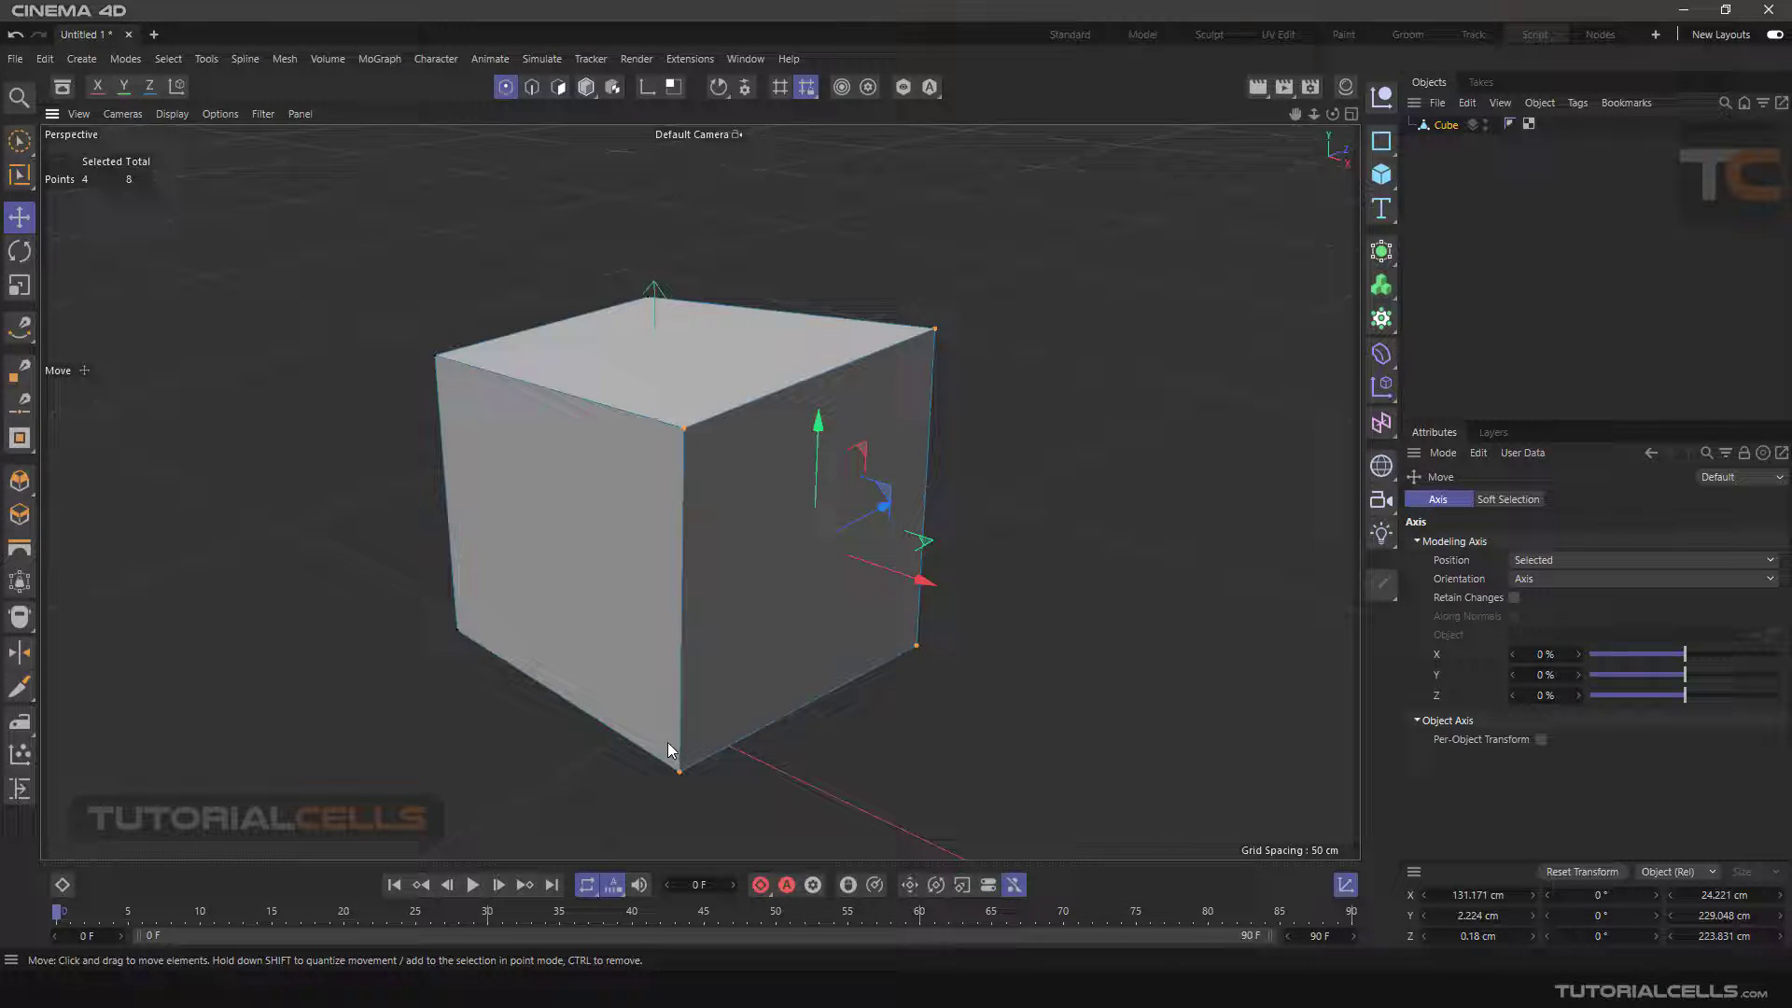
alt+middle_drag(861, 484, 880, 460)
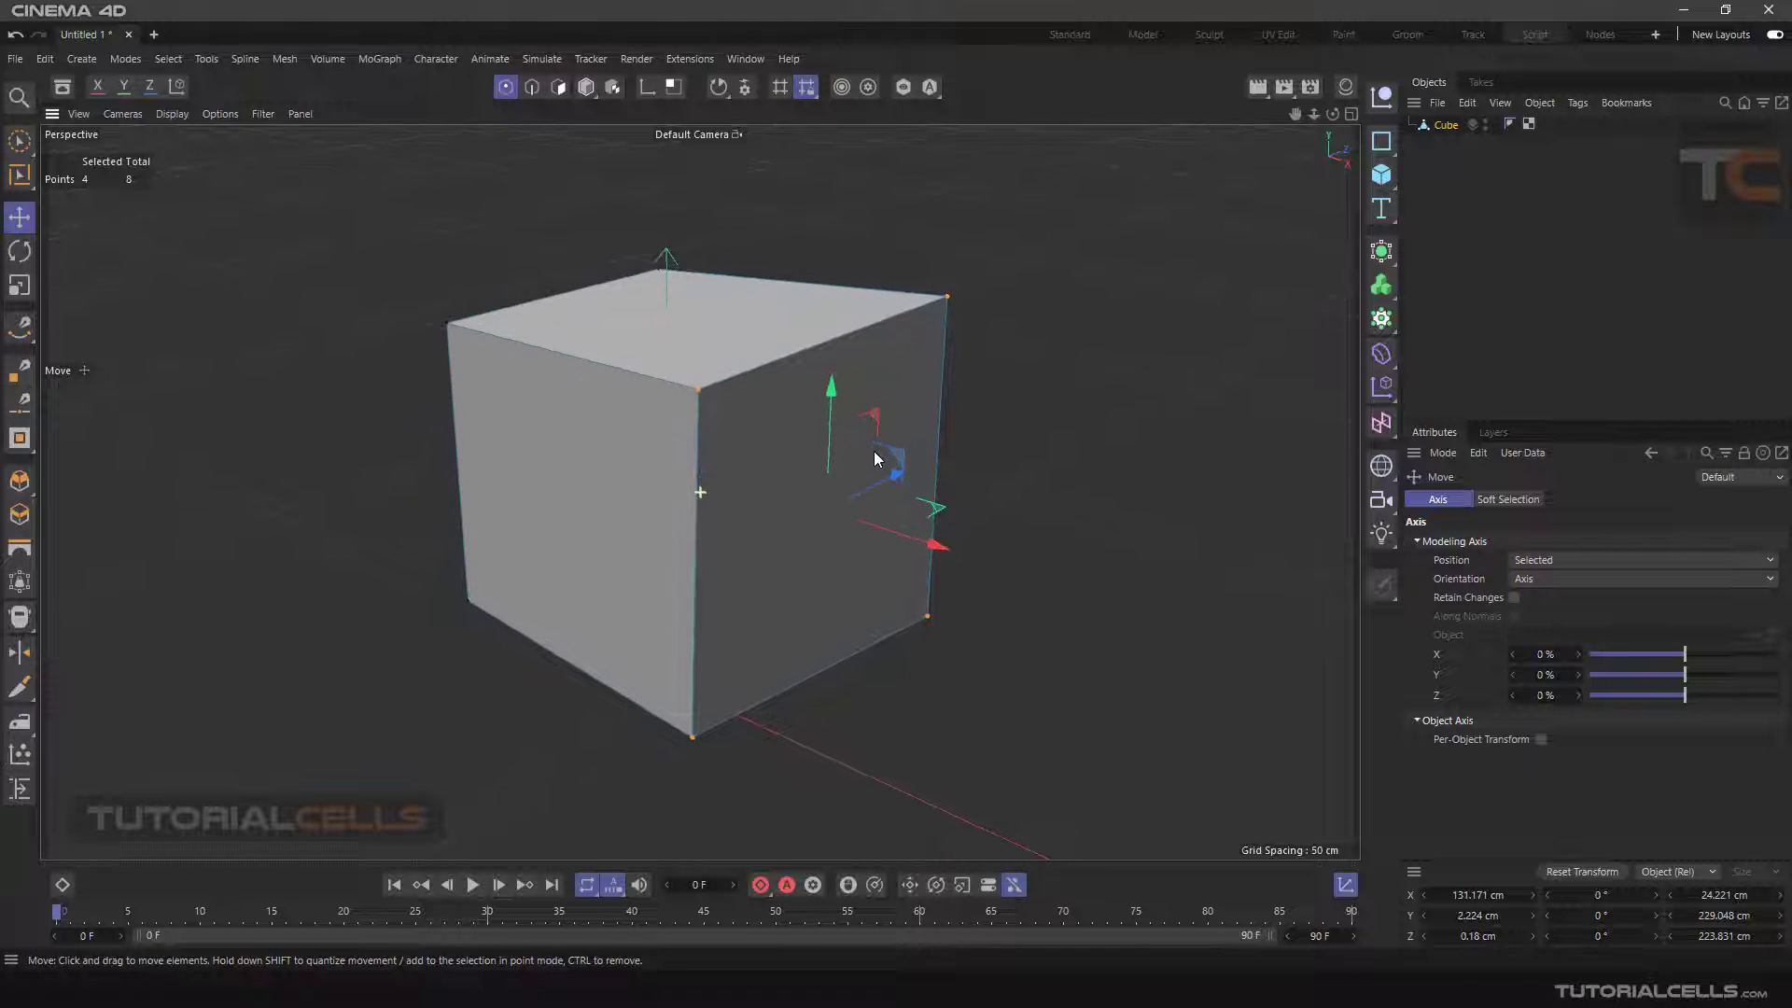
click(982, 403)
alt+drag(893, 434, 689, 414)
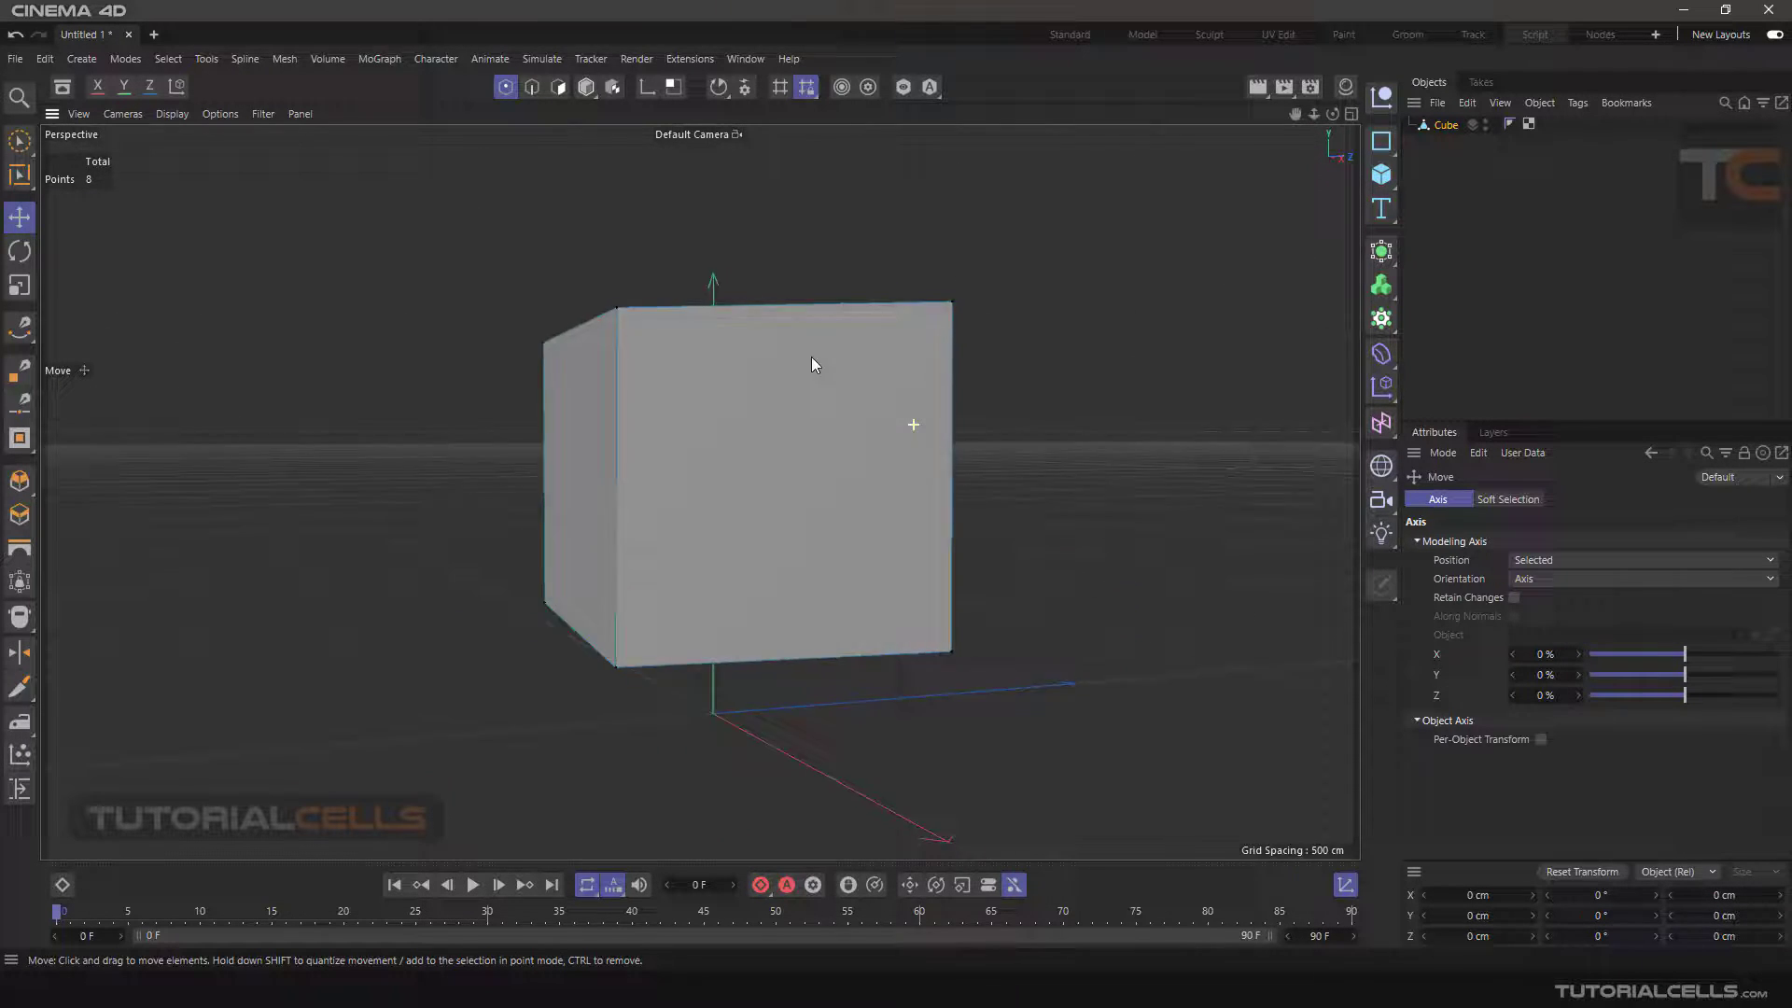
alt+drag(812, 364, 889, 455)
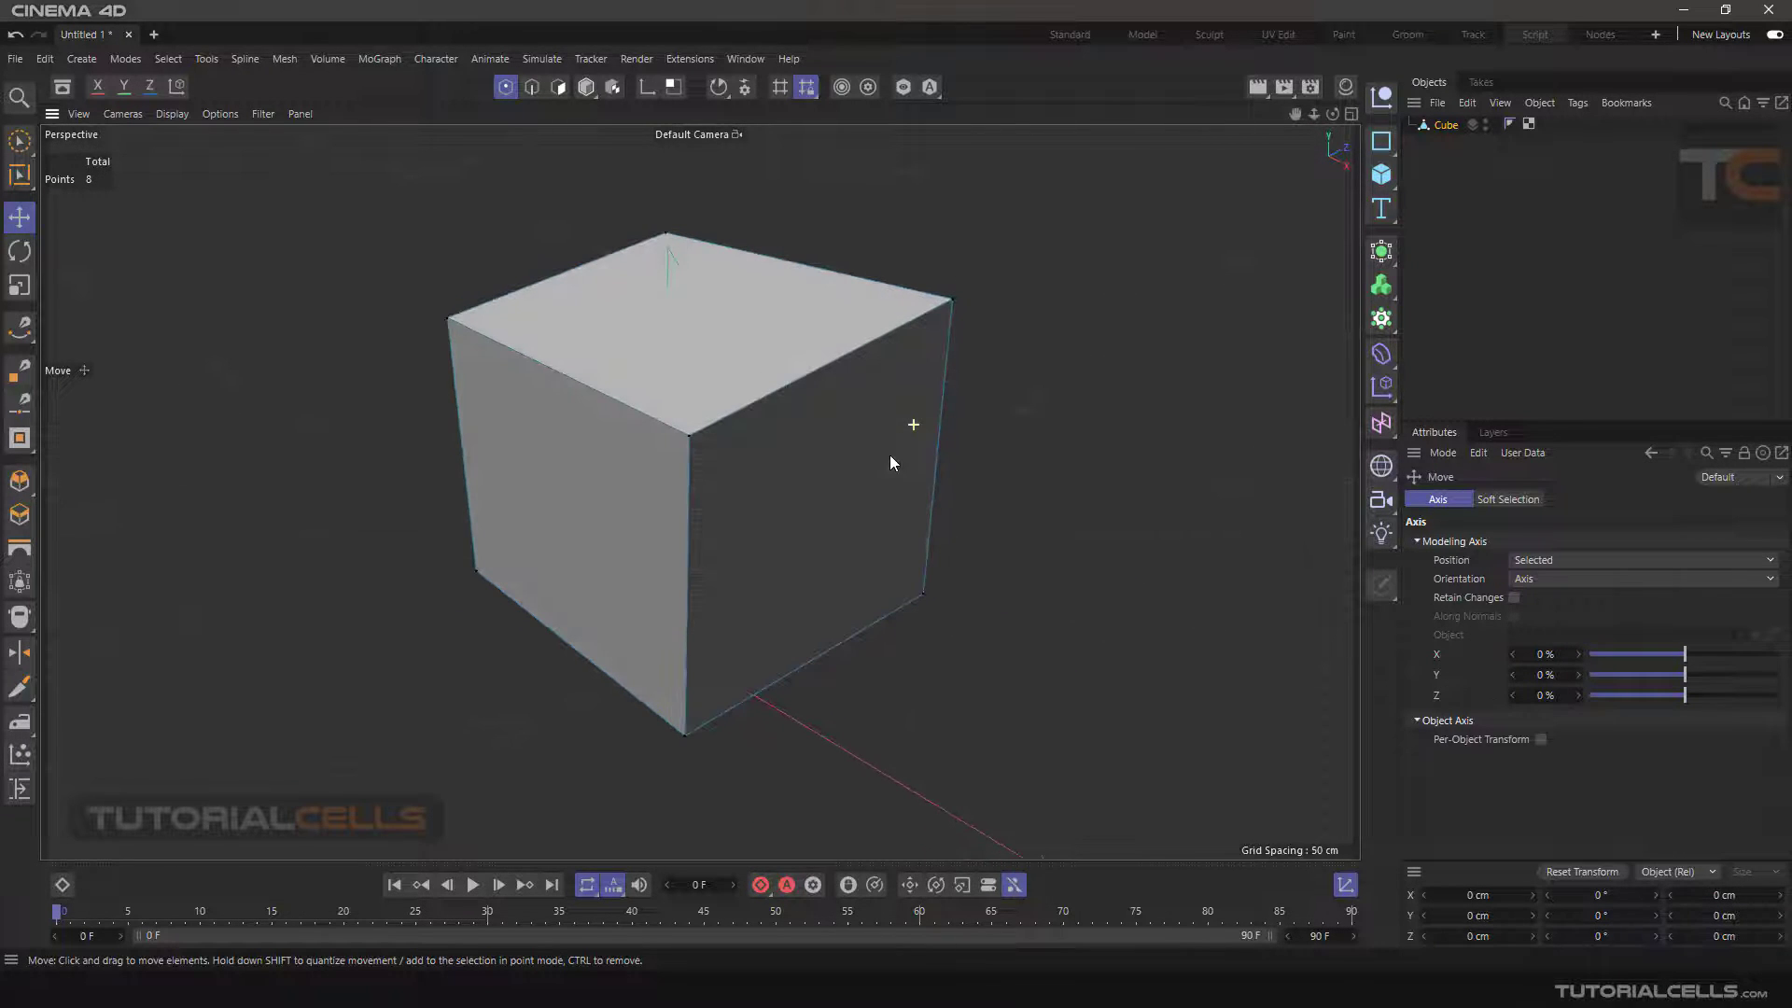
- Build a selection of four cube points: three top-face corners and the bottom corner of the nearest vertical edge
click(691, 437)
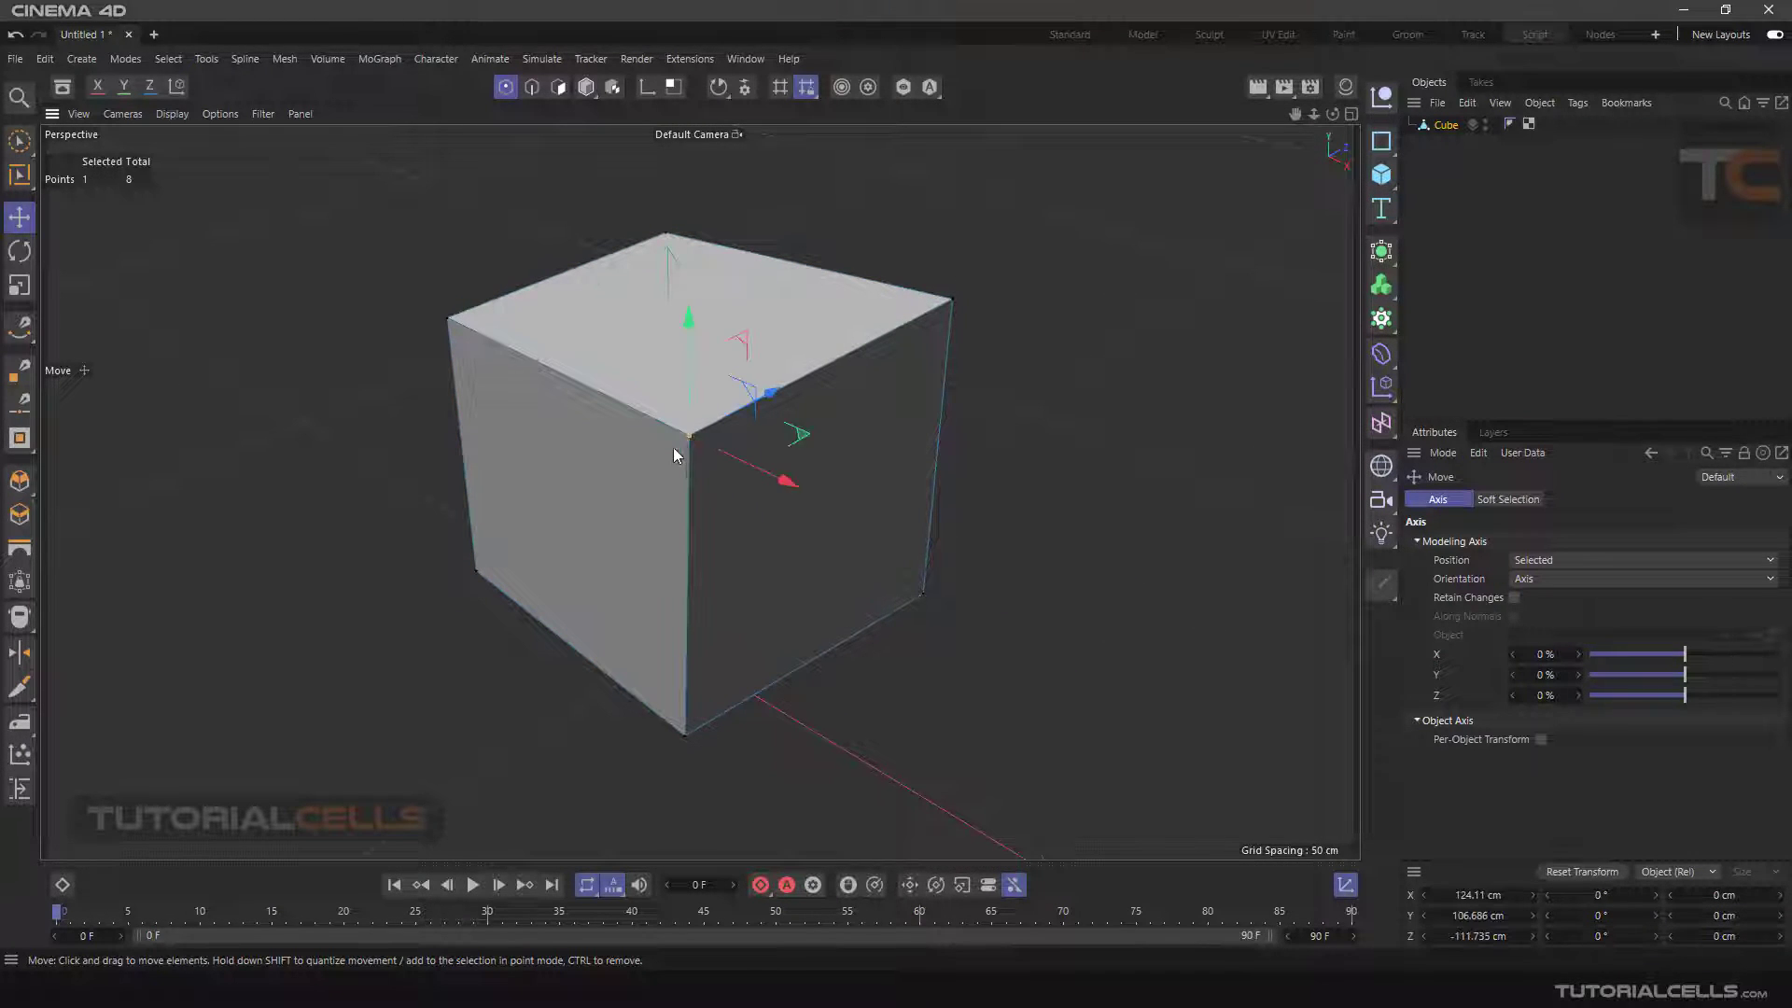
shift+click(447, 321)
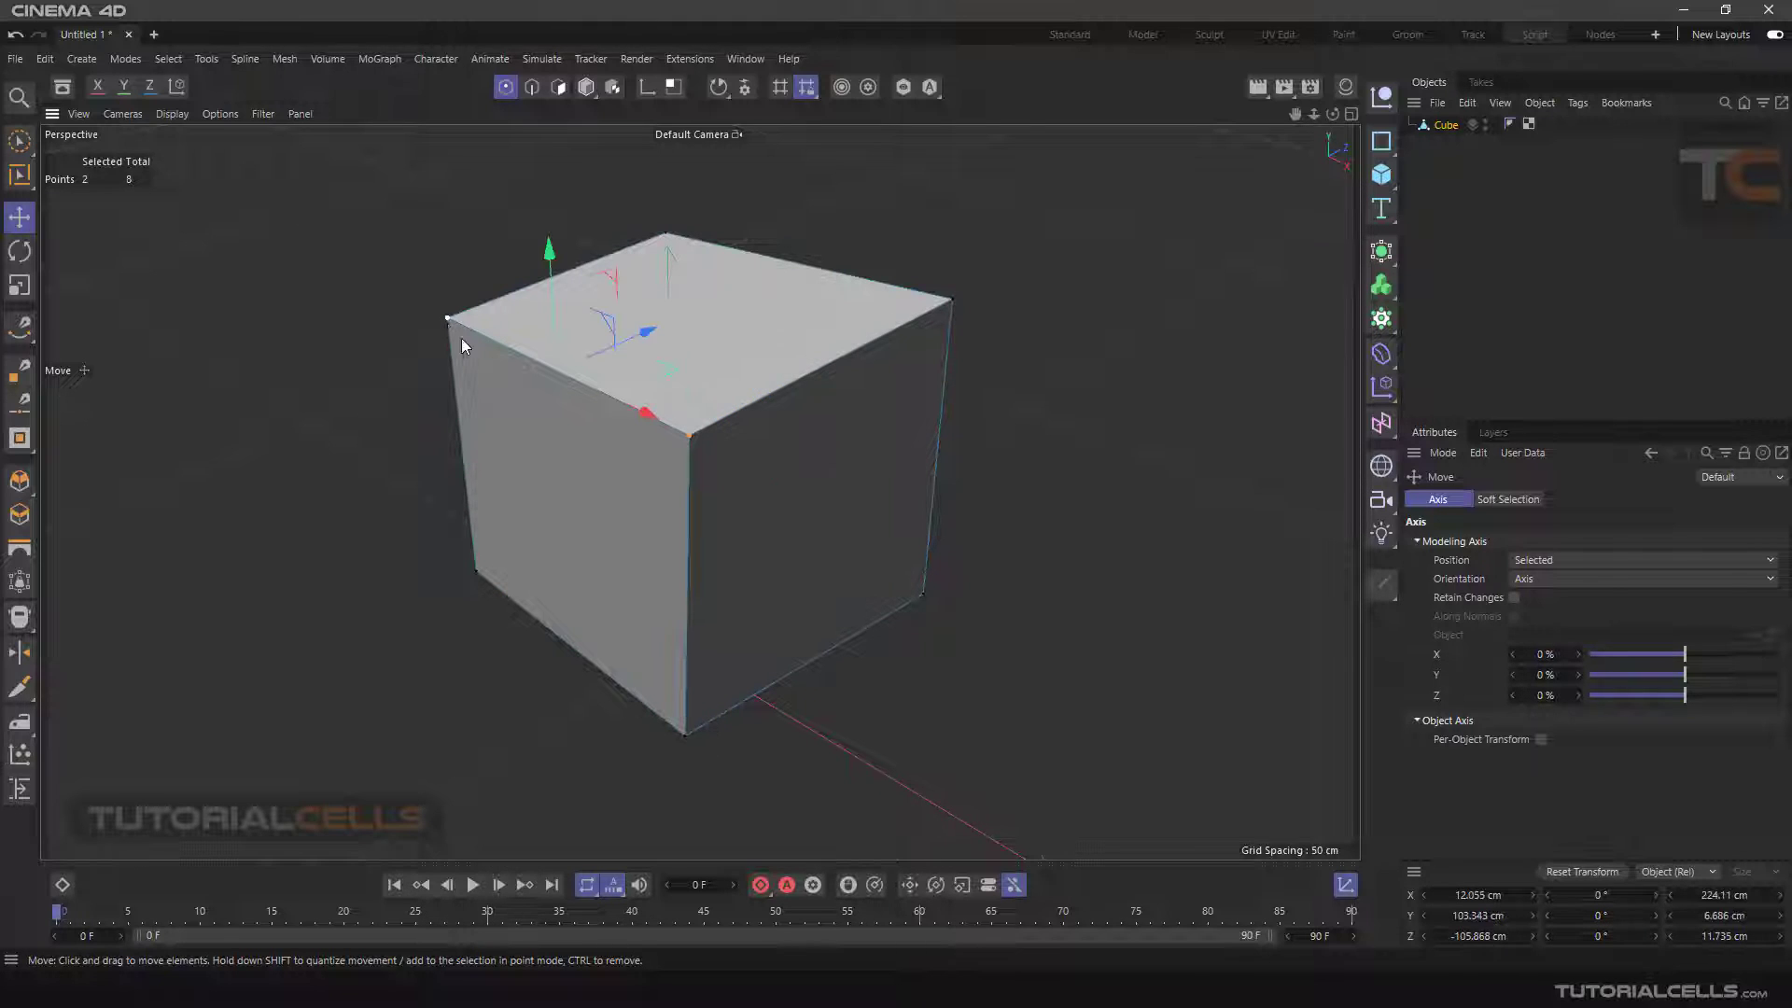
shift+click(951, 300)
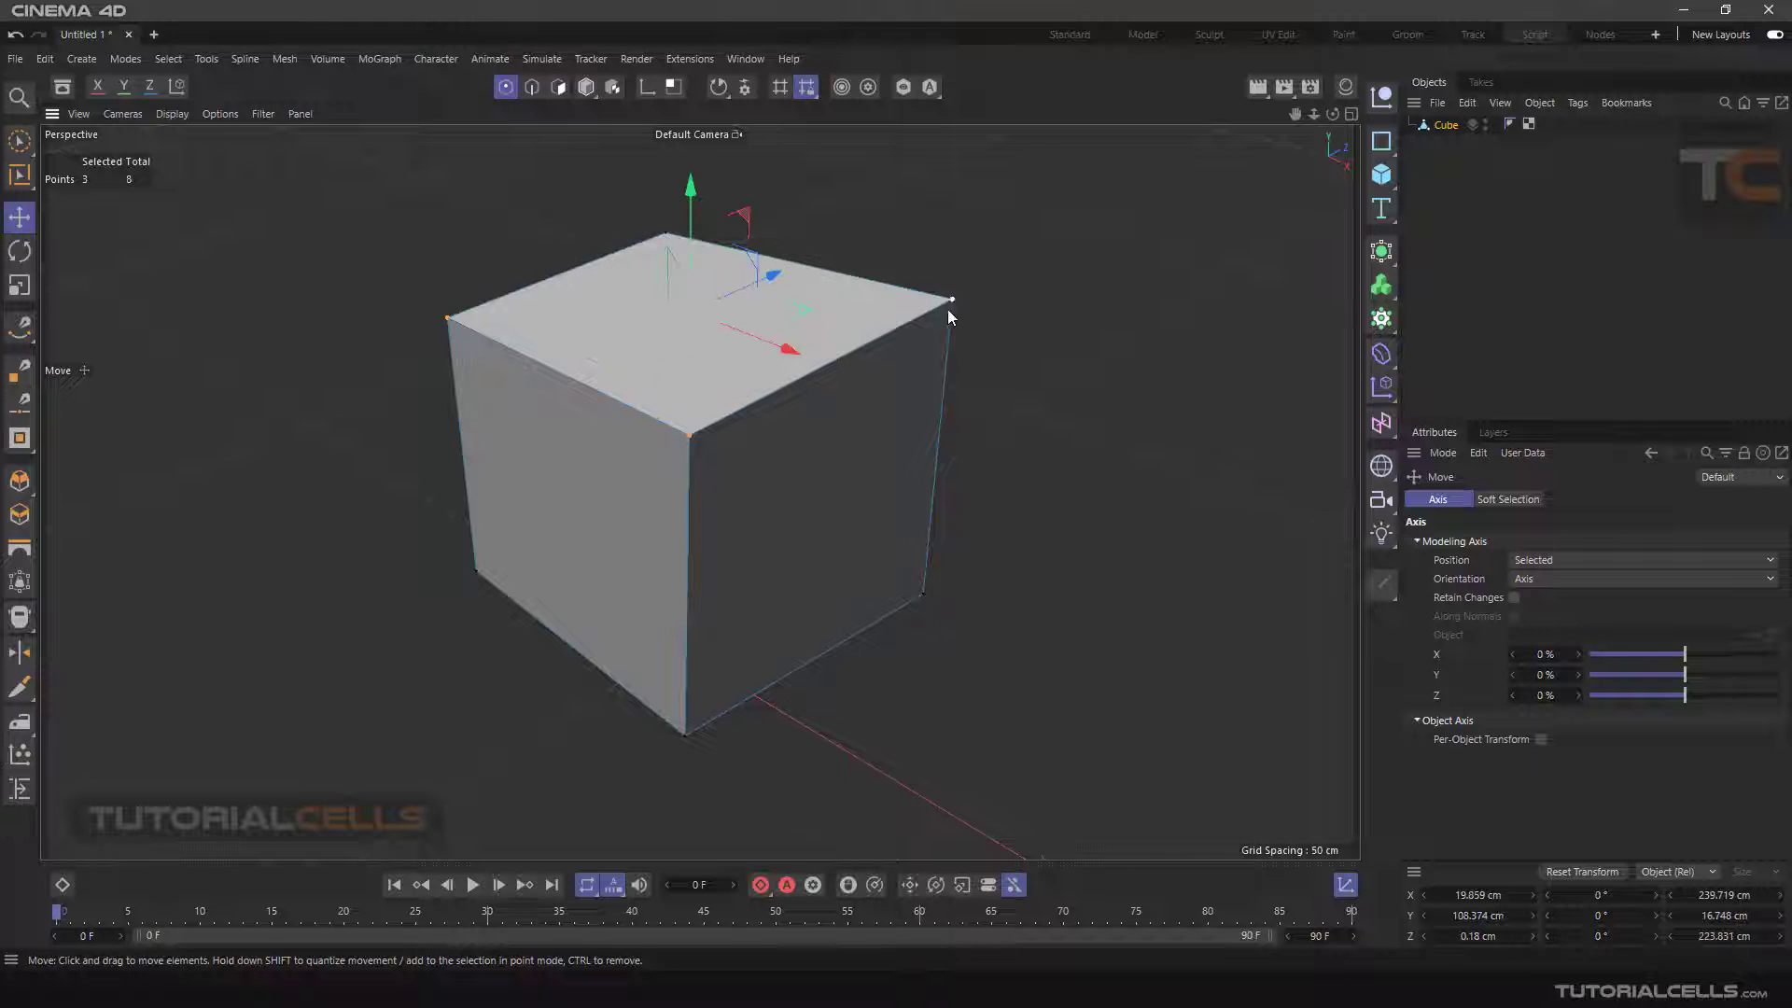
shift+click(691, 730)
scroll(711, 525, up, 3)
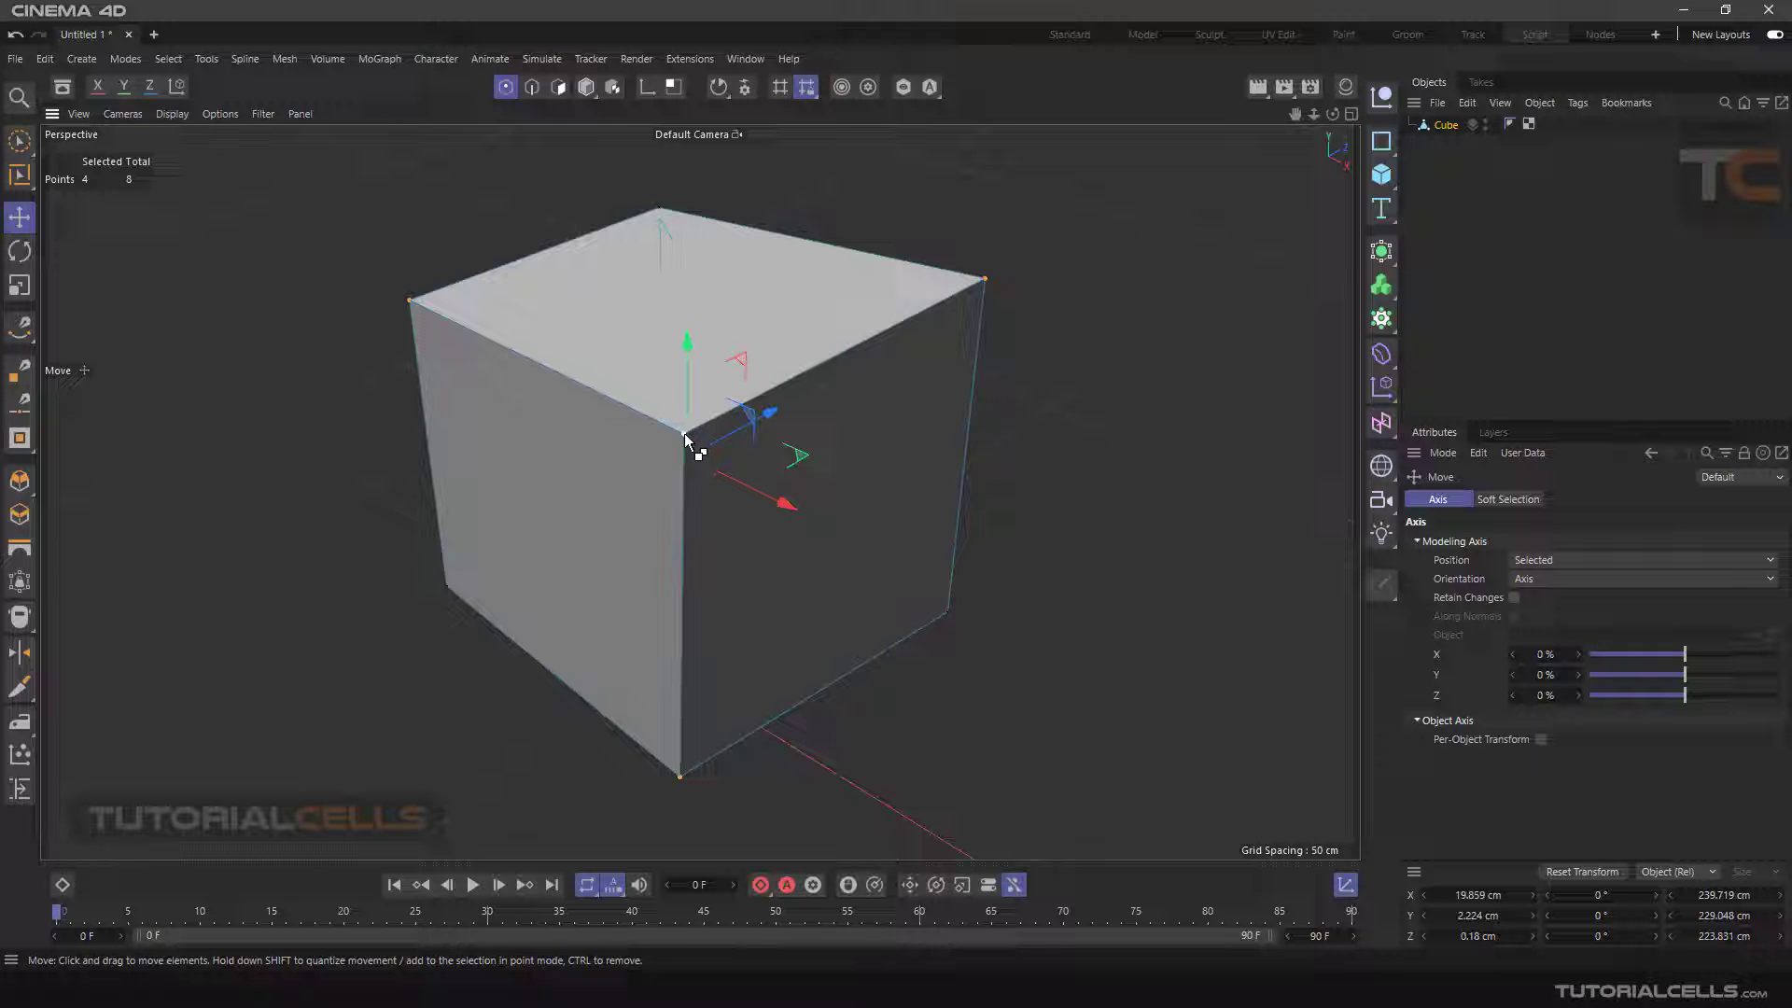
- Remove the top corner farthest from the +X face from the point selection, then deselect the remaining points
ctrl+click(409, 300)
mouse_move(939, 579)
mouse_down()
mouse_move(966, 592)
mouse_move(936, 576)
mouse_up()
click(1087, 465)
scroll(1022, 429, down, 3)
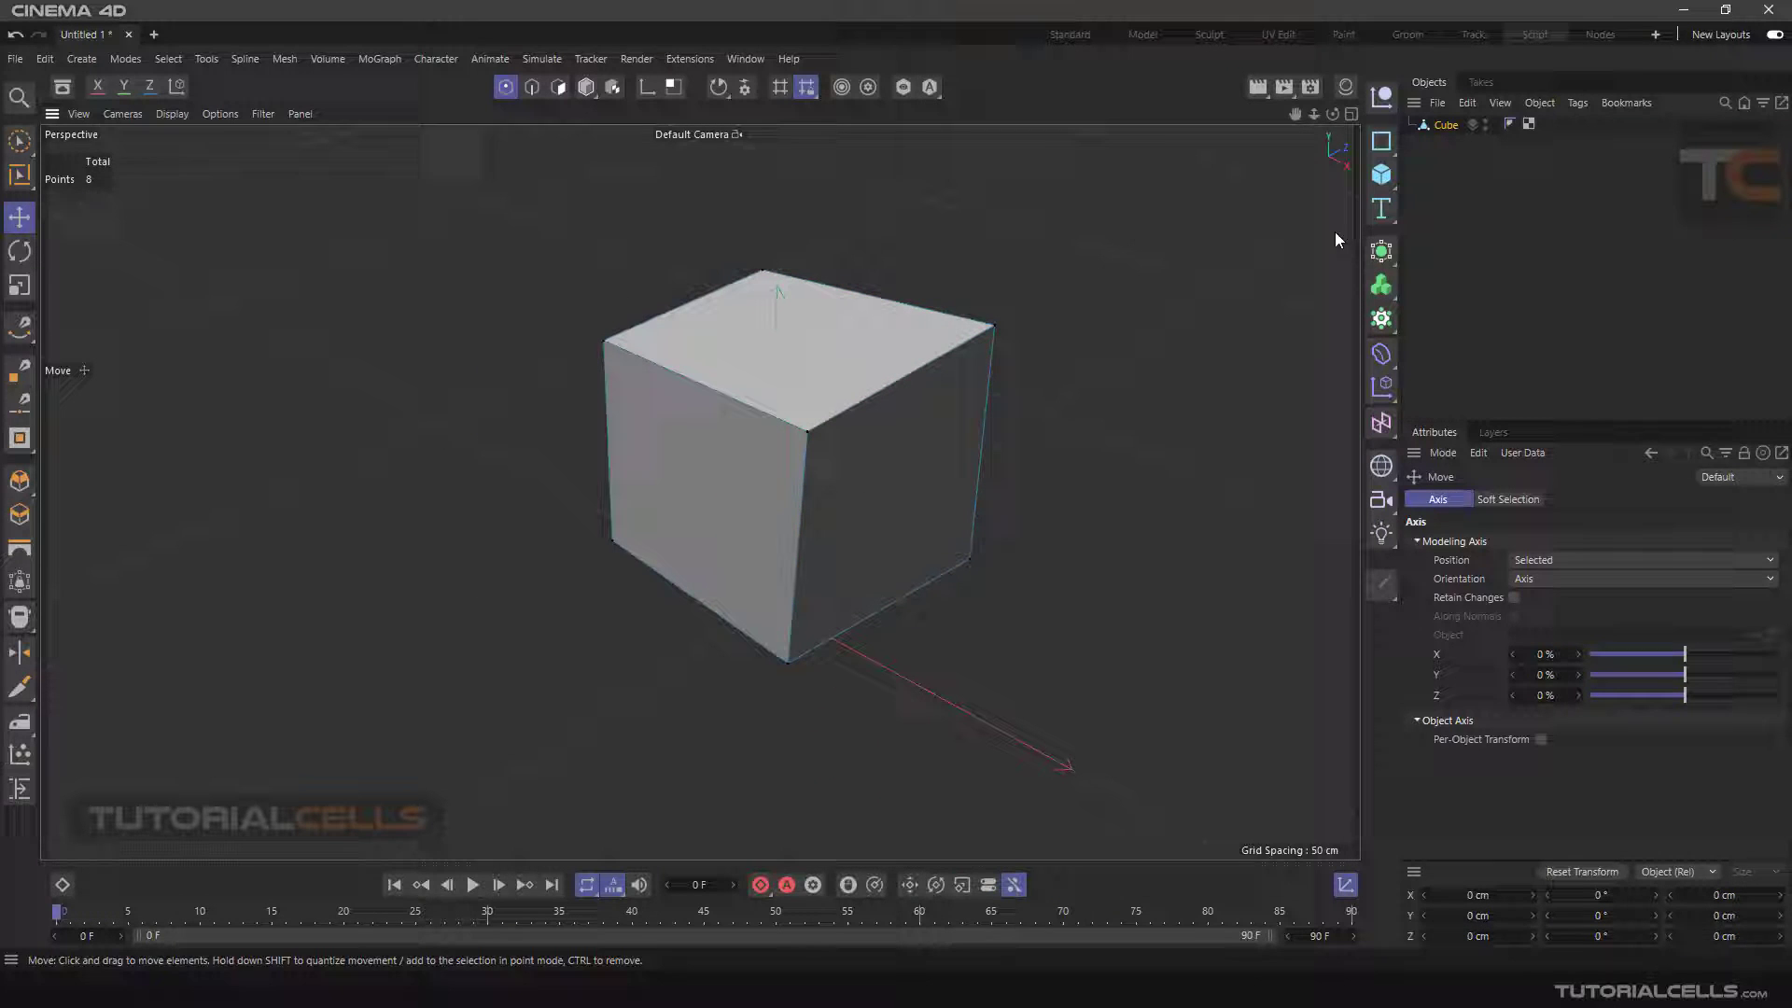
- Delete the Cube object and add a Sphere primitive to the scene
click(1426, 127)
key(Delete)
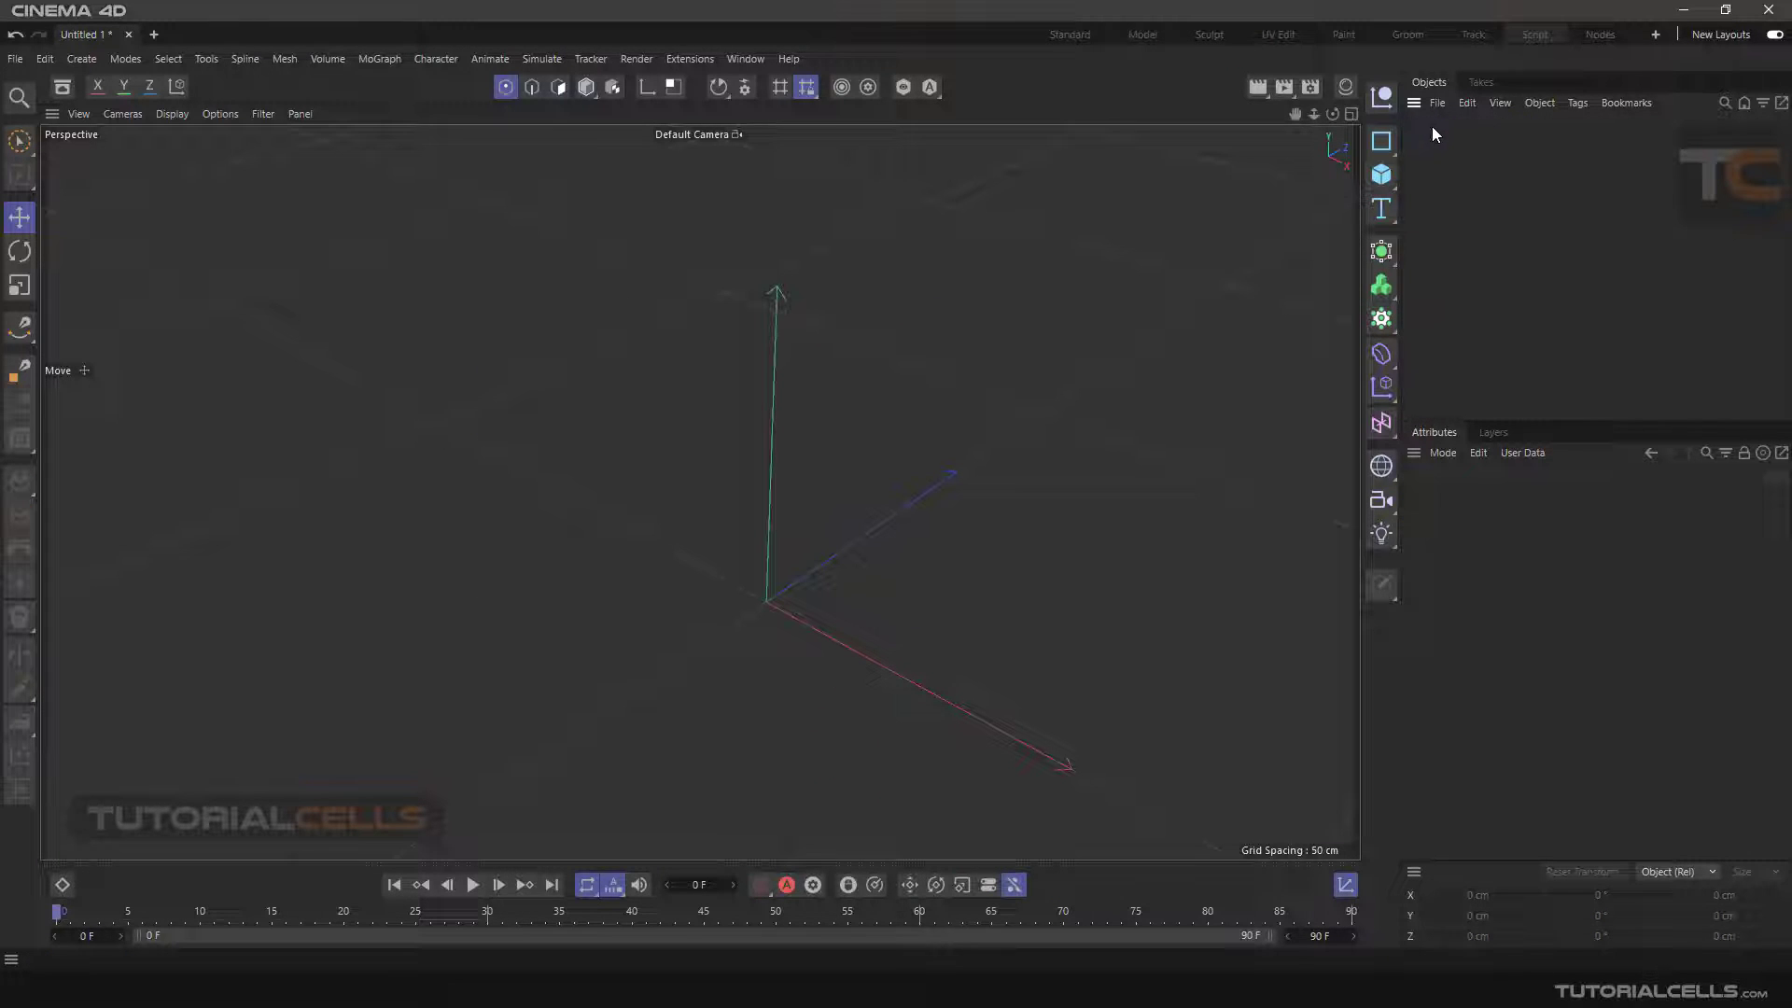
click(1381, 175)
click(1560, 268)
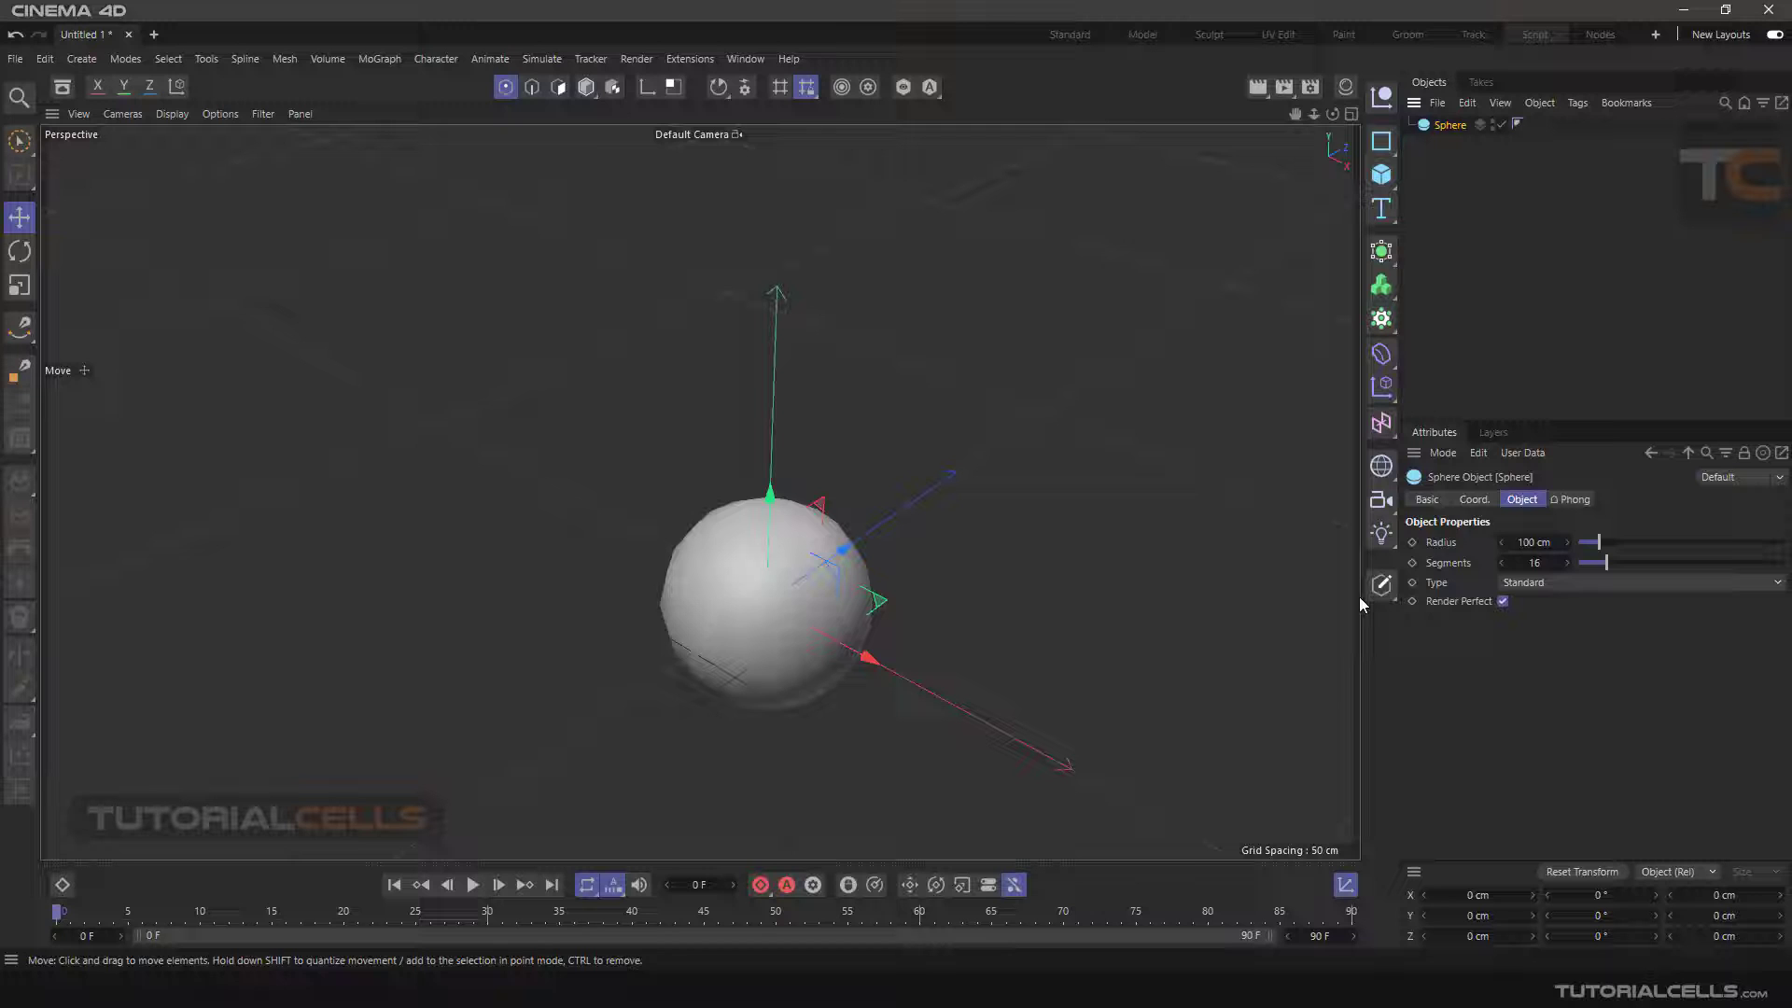
- Make the sphere editable and switch to Polygon mode
click(1381, 585)
scroll(813, 659, down, 2)
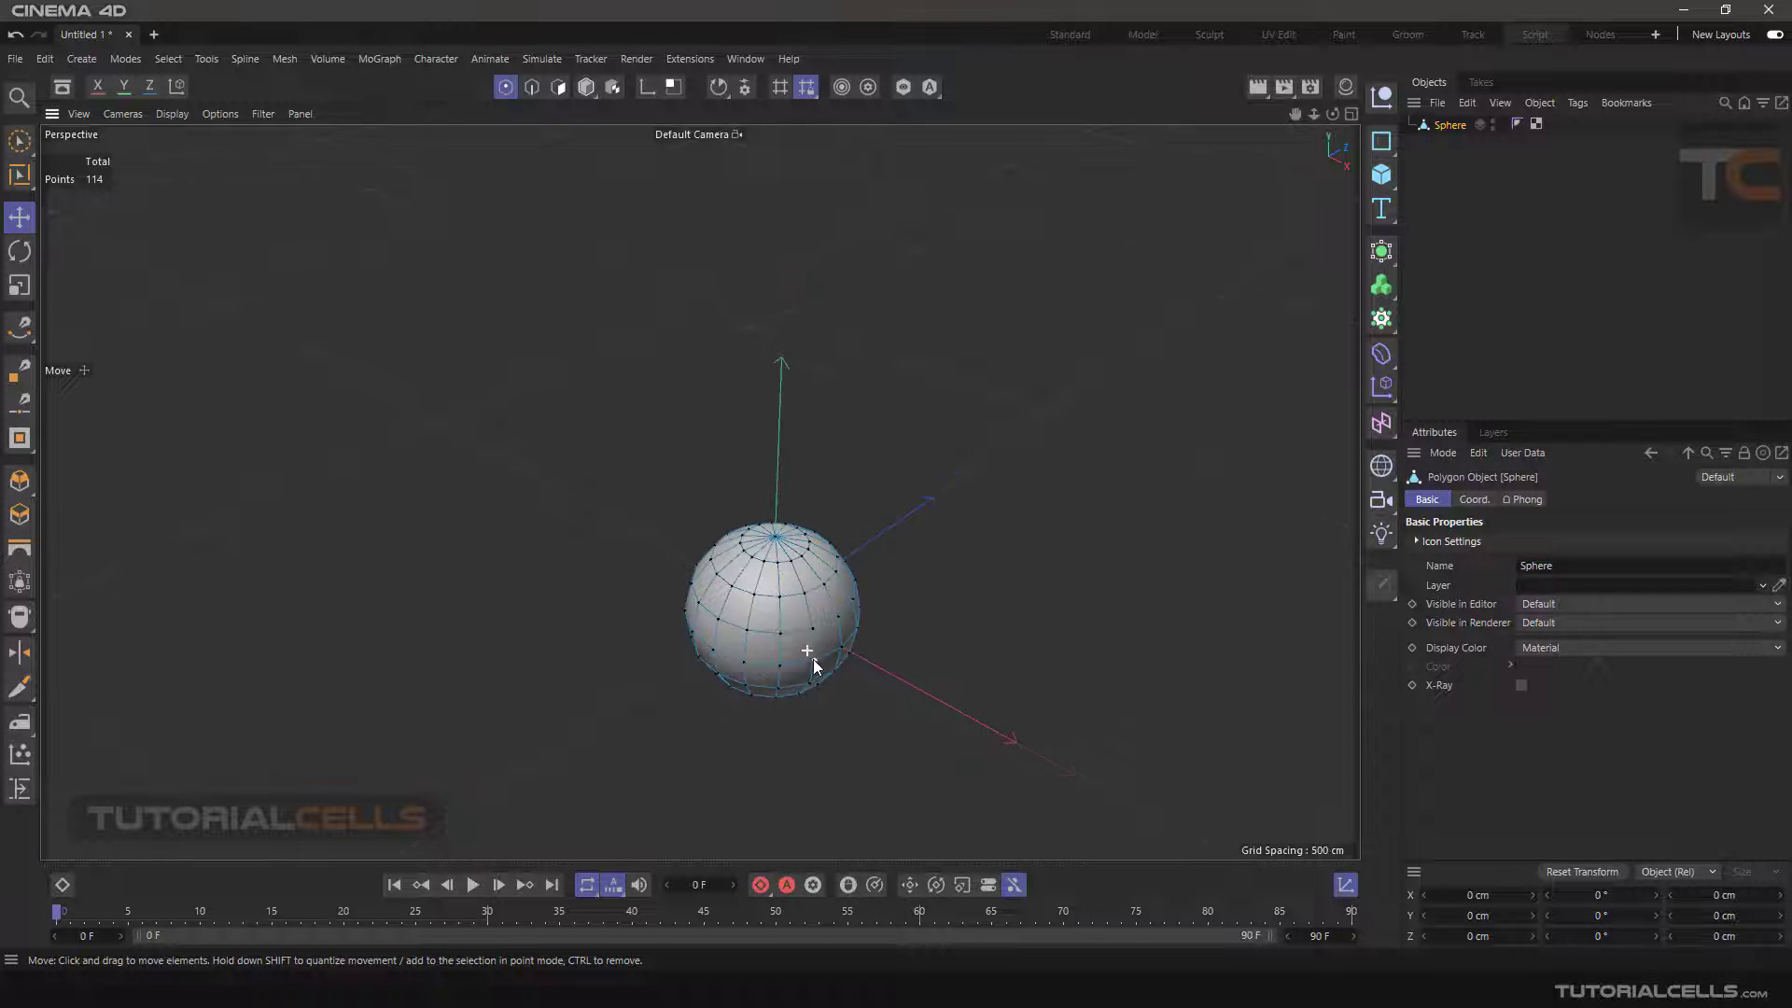
alt+drag(814, 660, 799, 620)
scroll(803, 618, up, 4)
scroll(802, 623, up, 2)
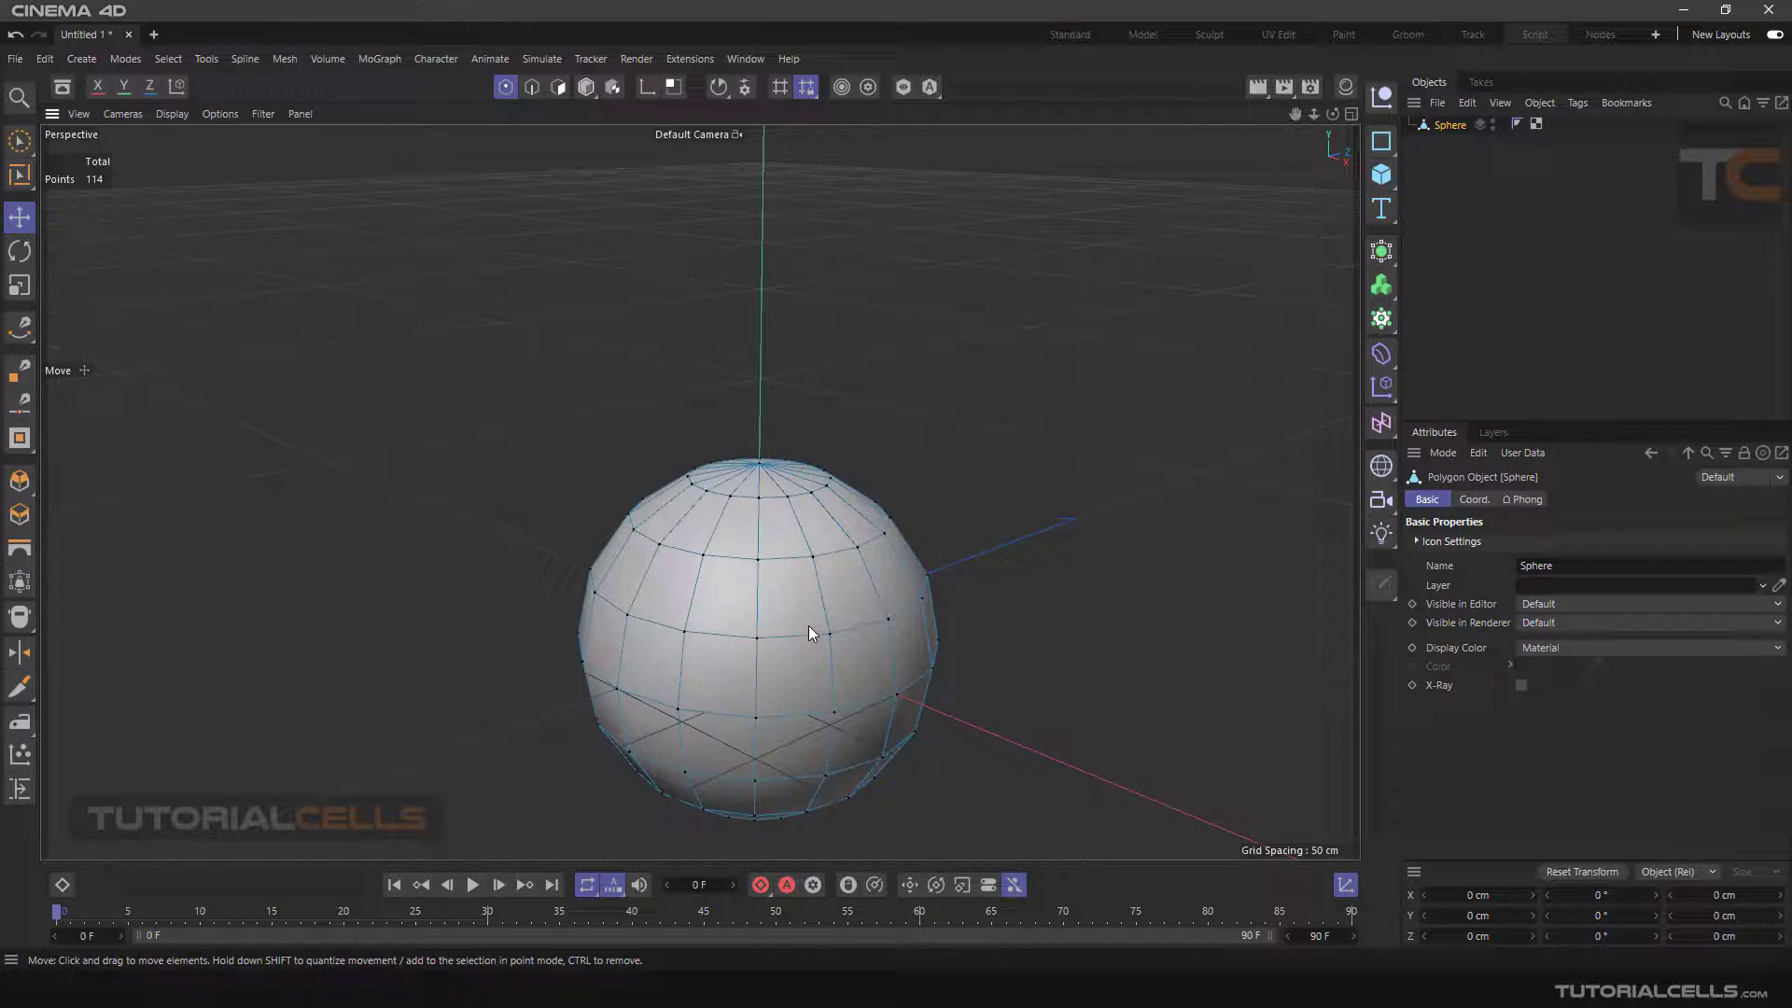
alt+middle_drag(808, 625, 786, 481)
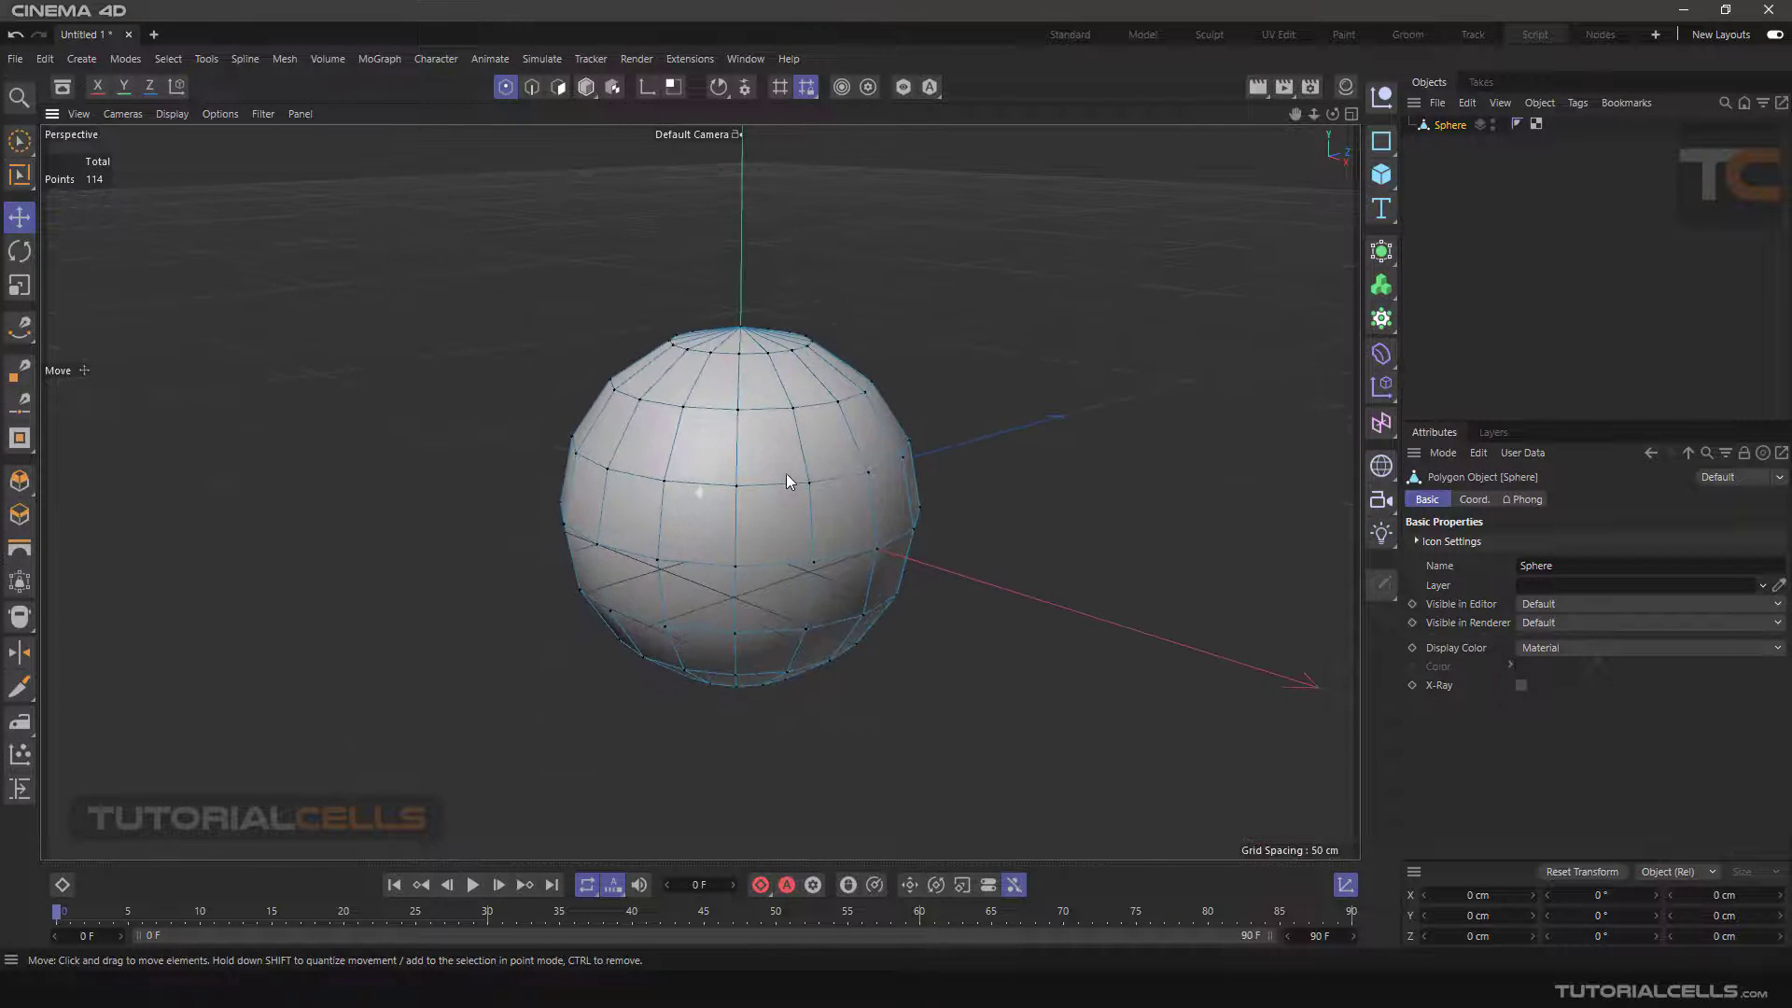
click(559, 87)
alt+drag(752, 468, 803, 473)
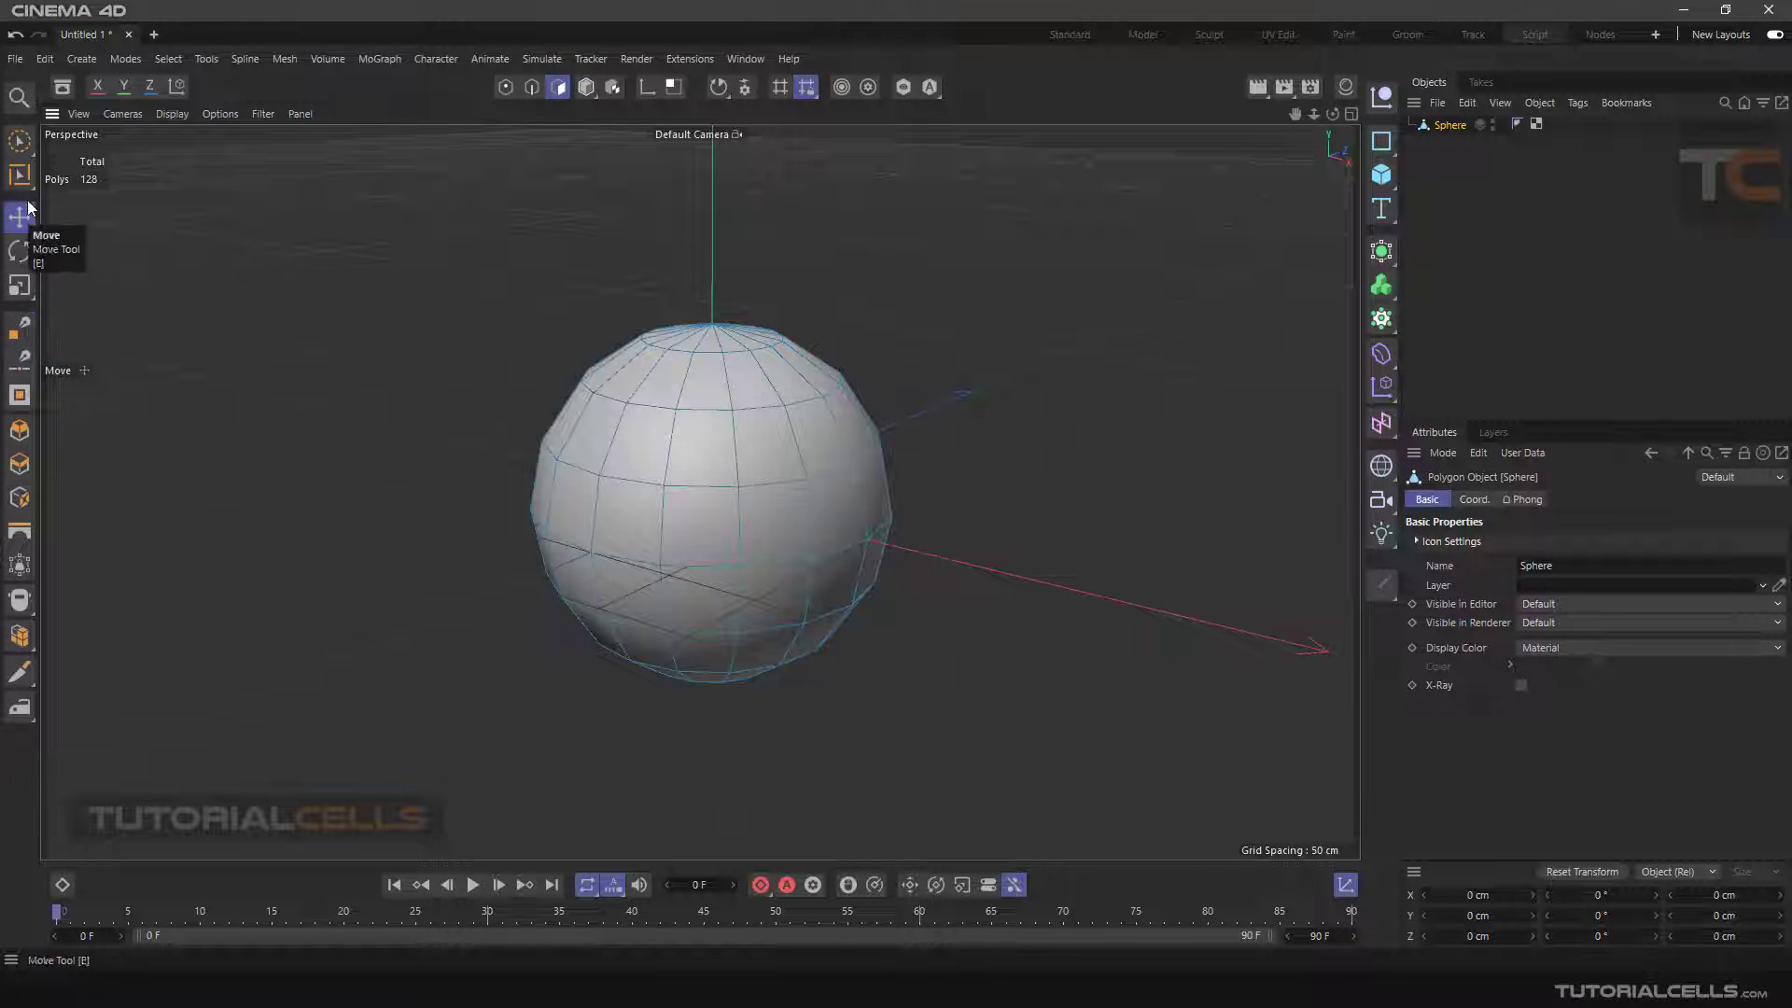
- Look at the Normal Move and Normal Rotate variants of the transform tools, then return to the standard Move tool
click(30, 237)
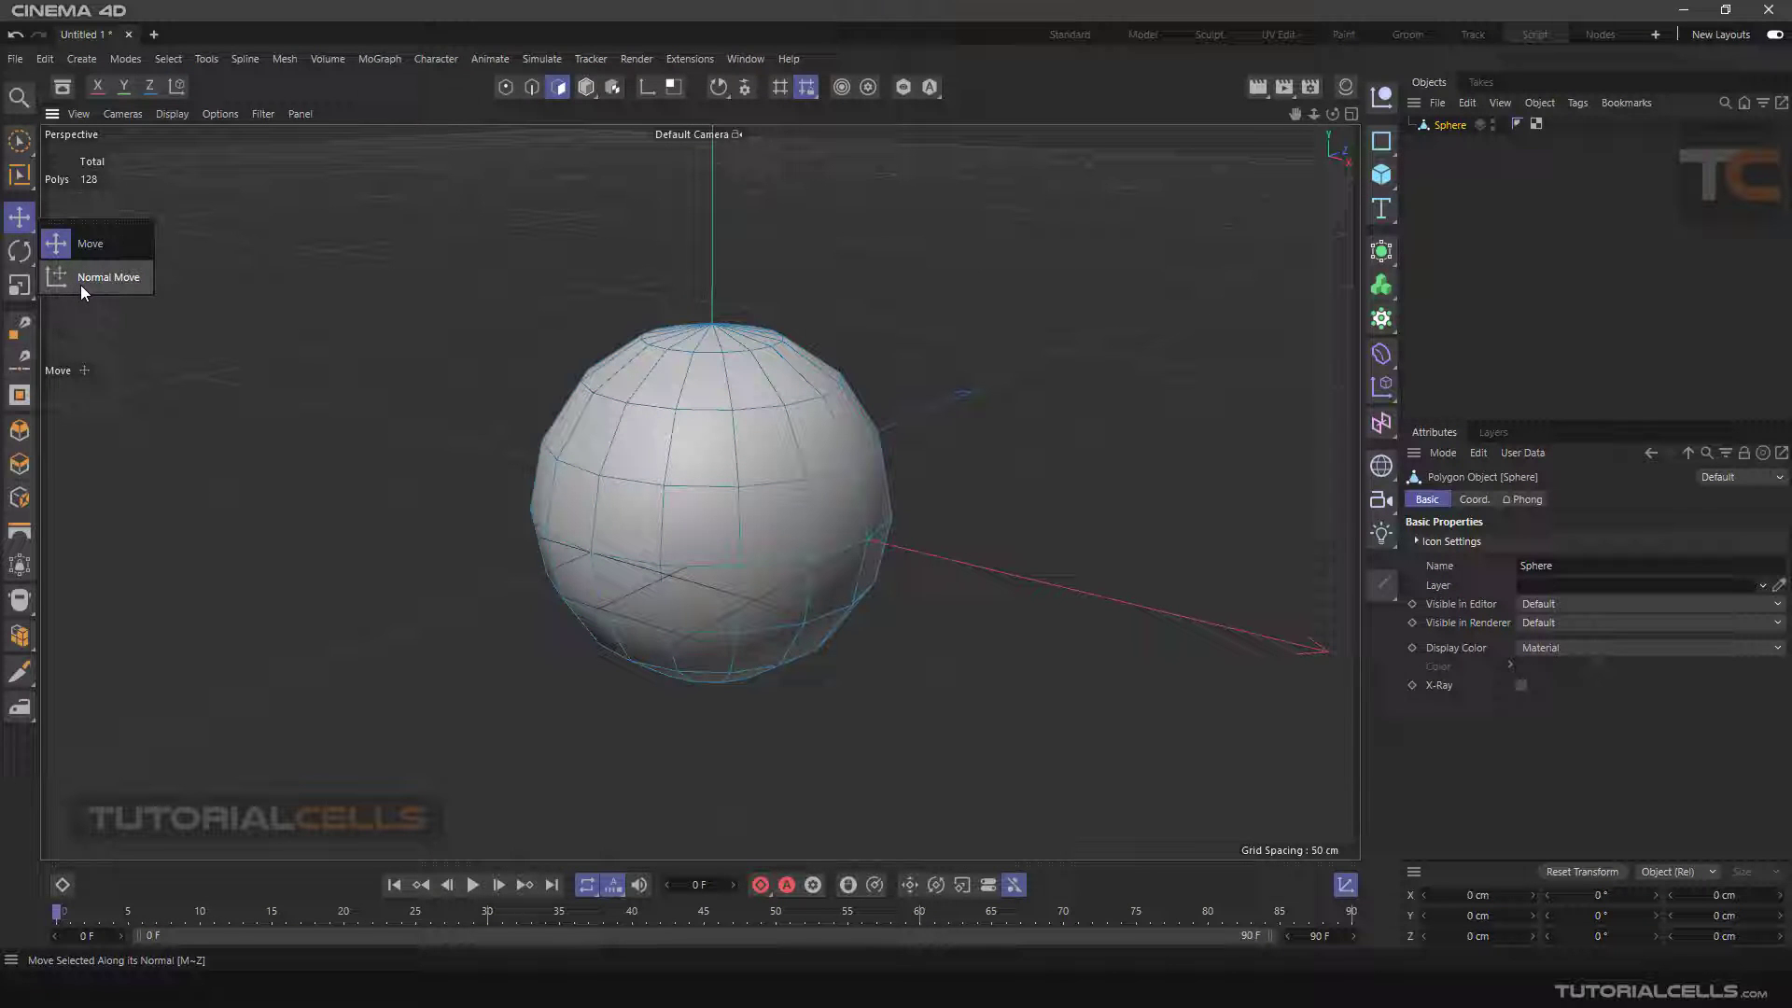
click(29, 265)
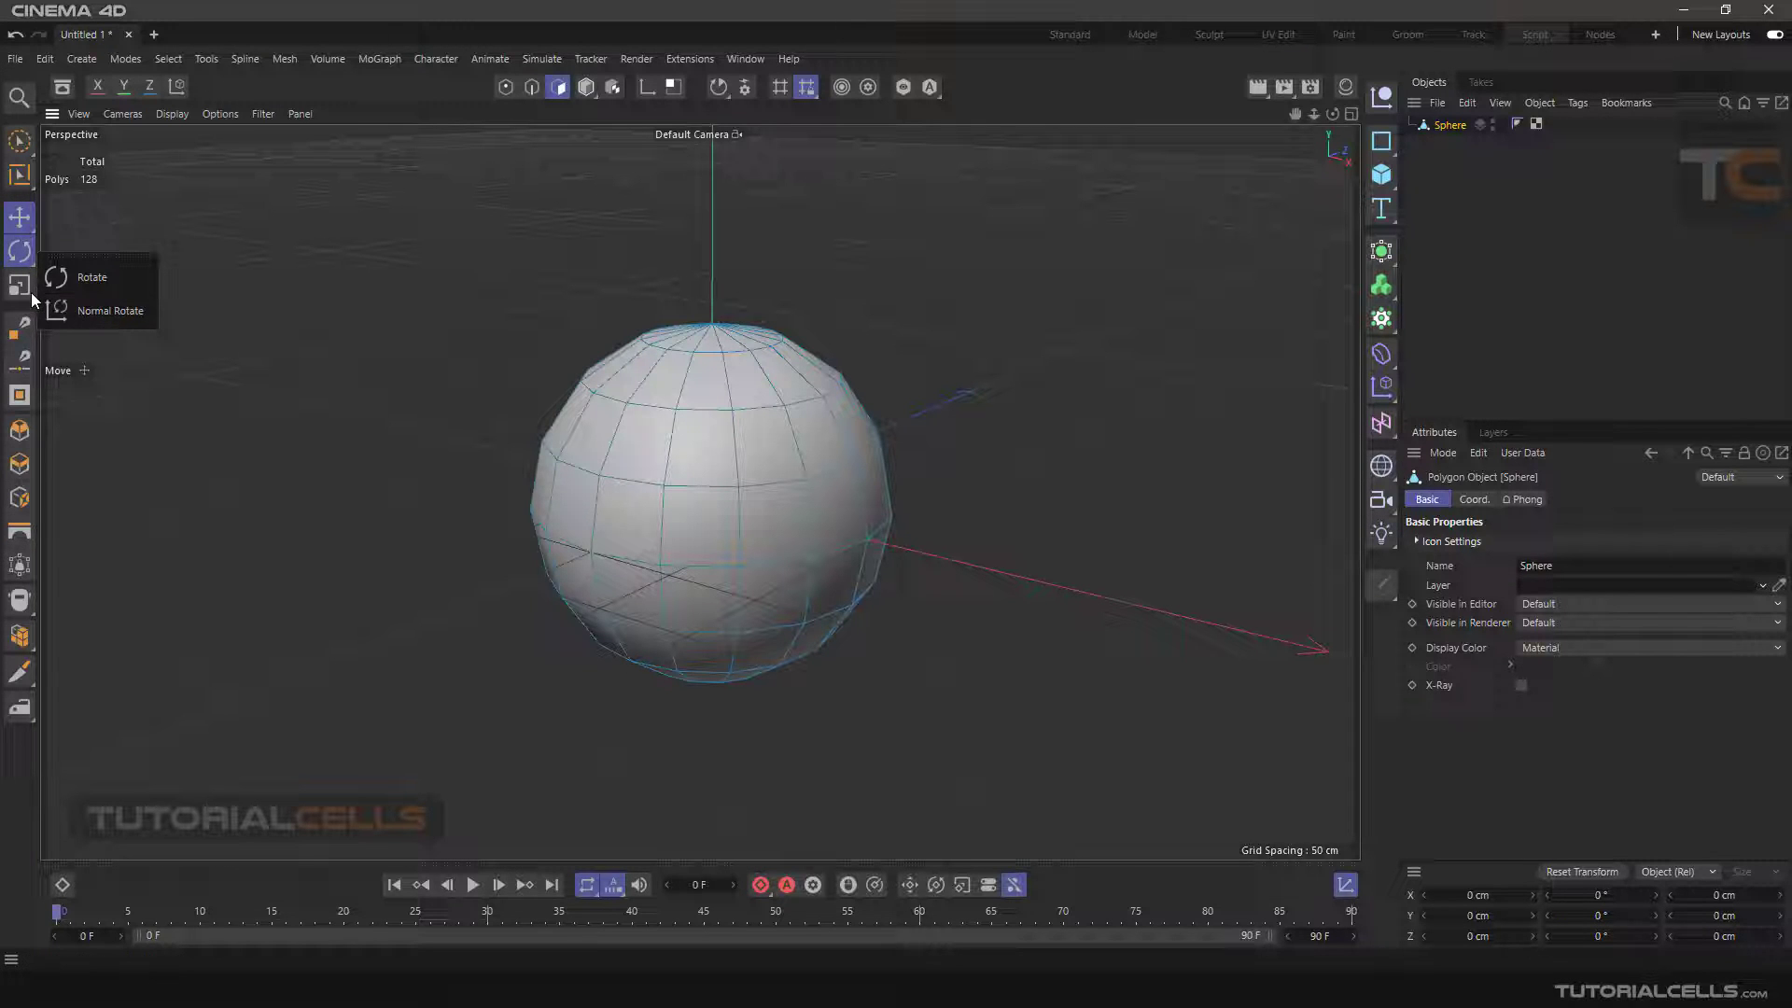
click(20, 226)
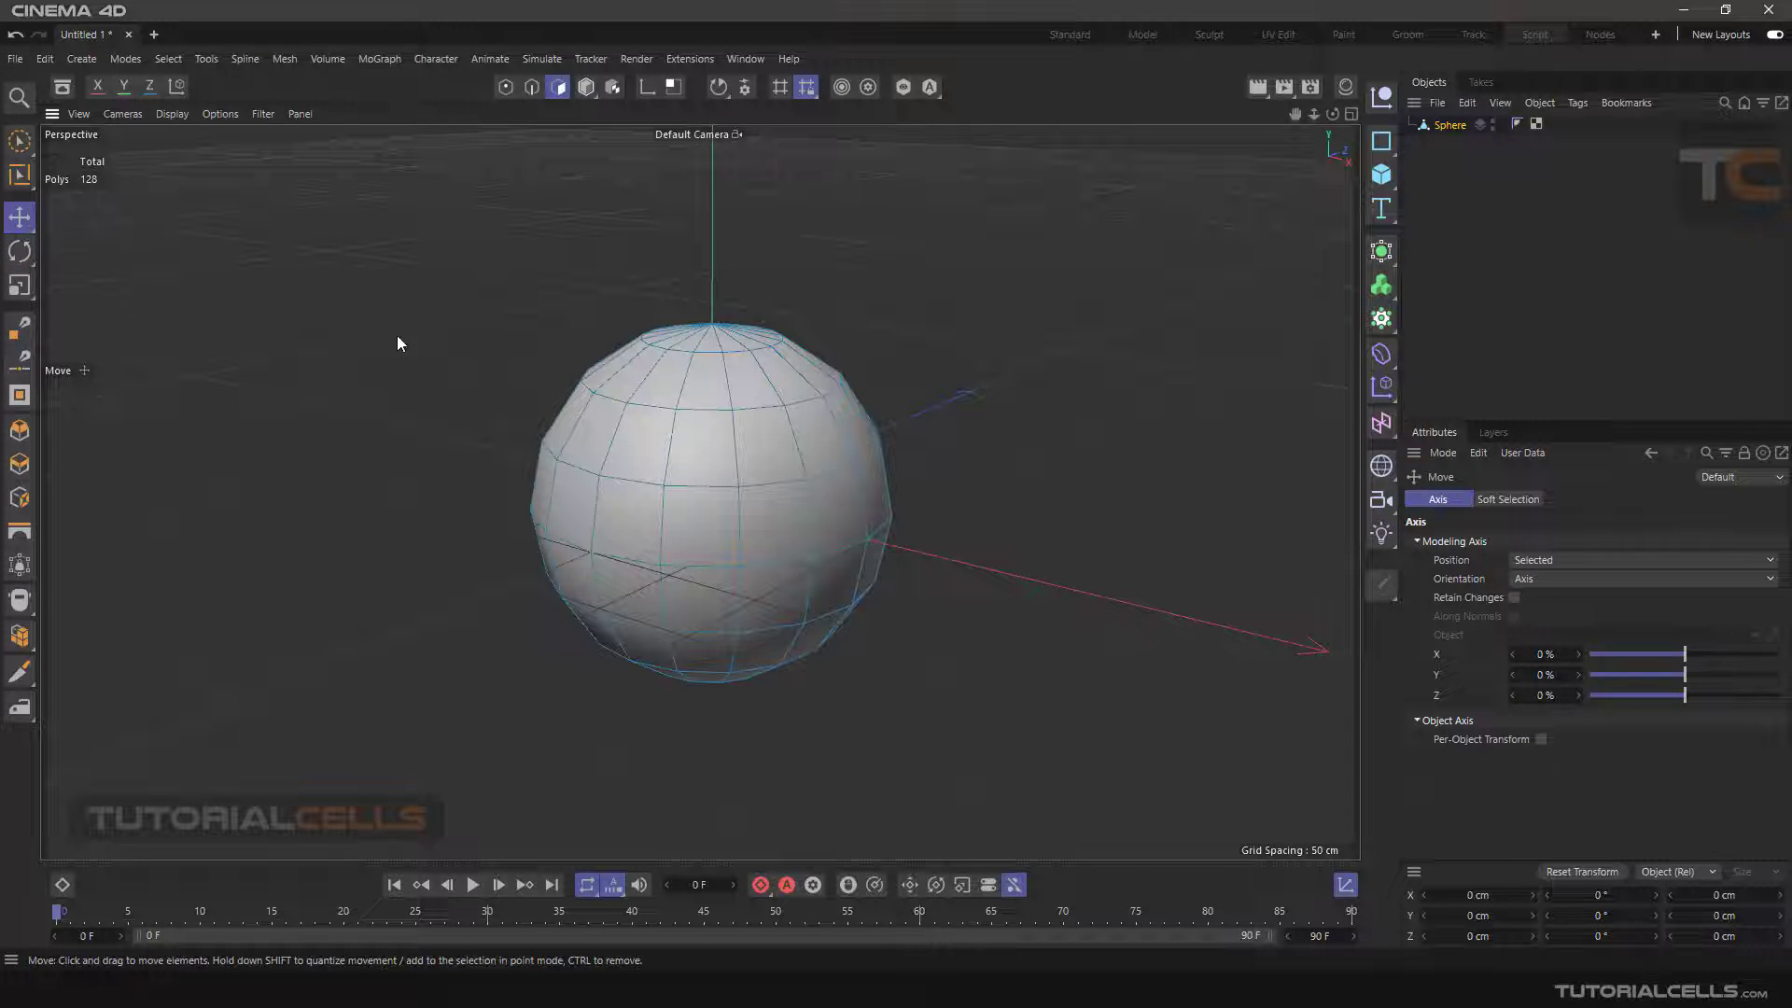
- Select a single polygon on the sphere's upper half, on the side facing +X
click(802, 445)
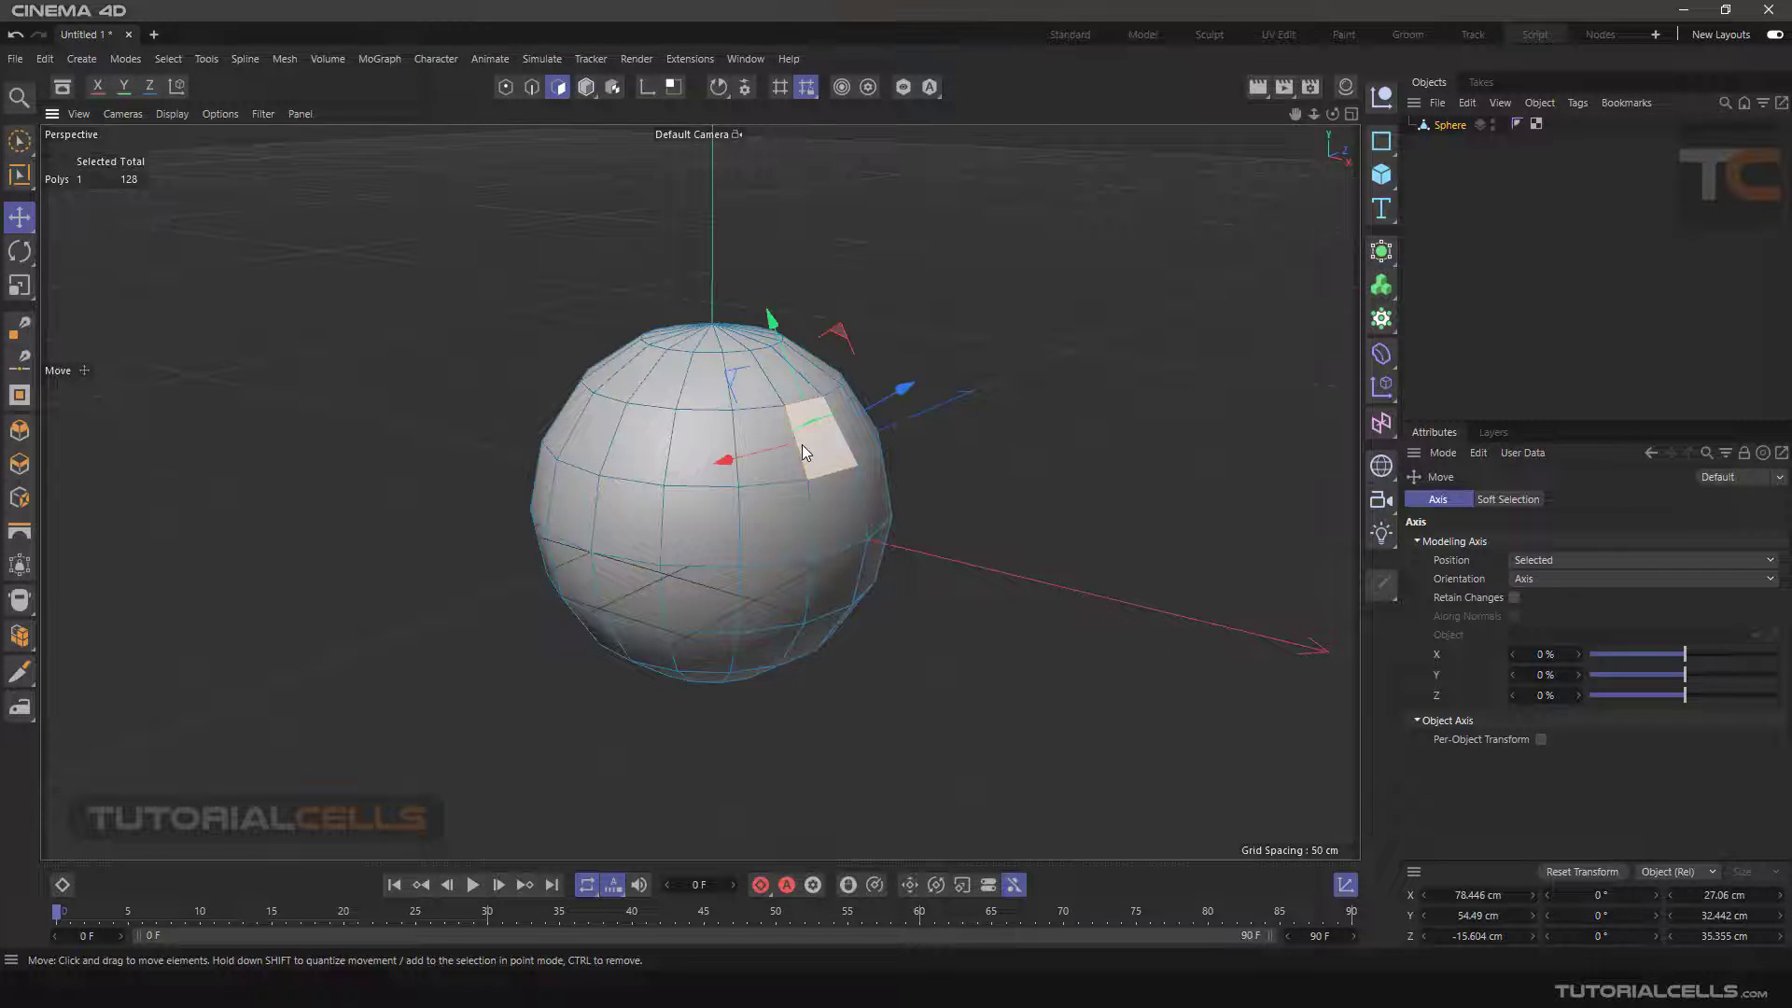
scroll(812, 441, up, 5)
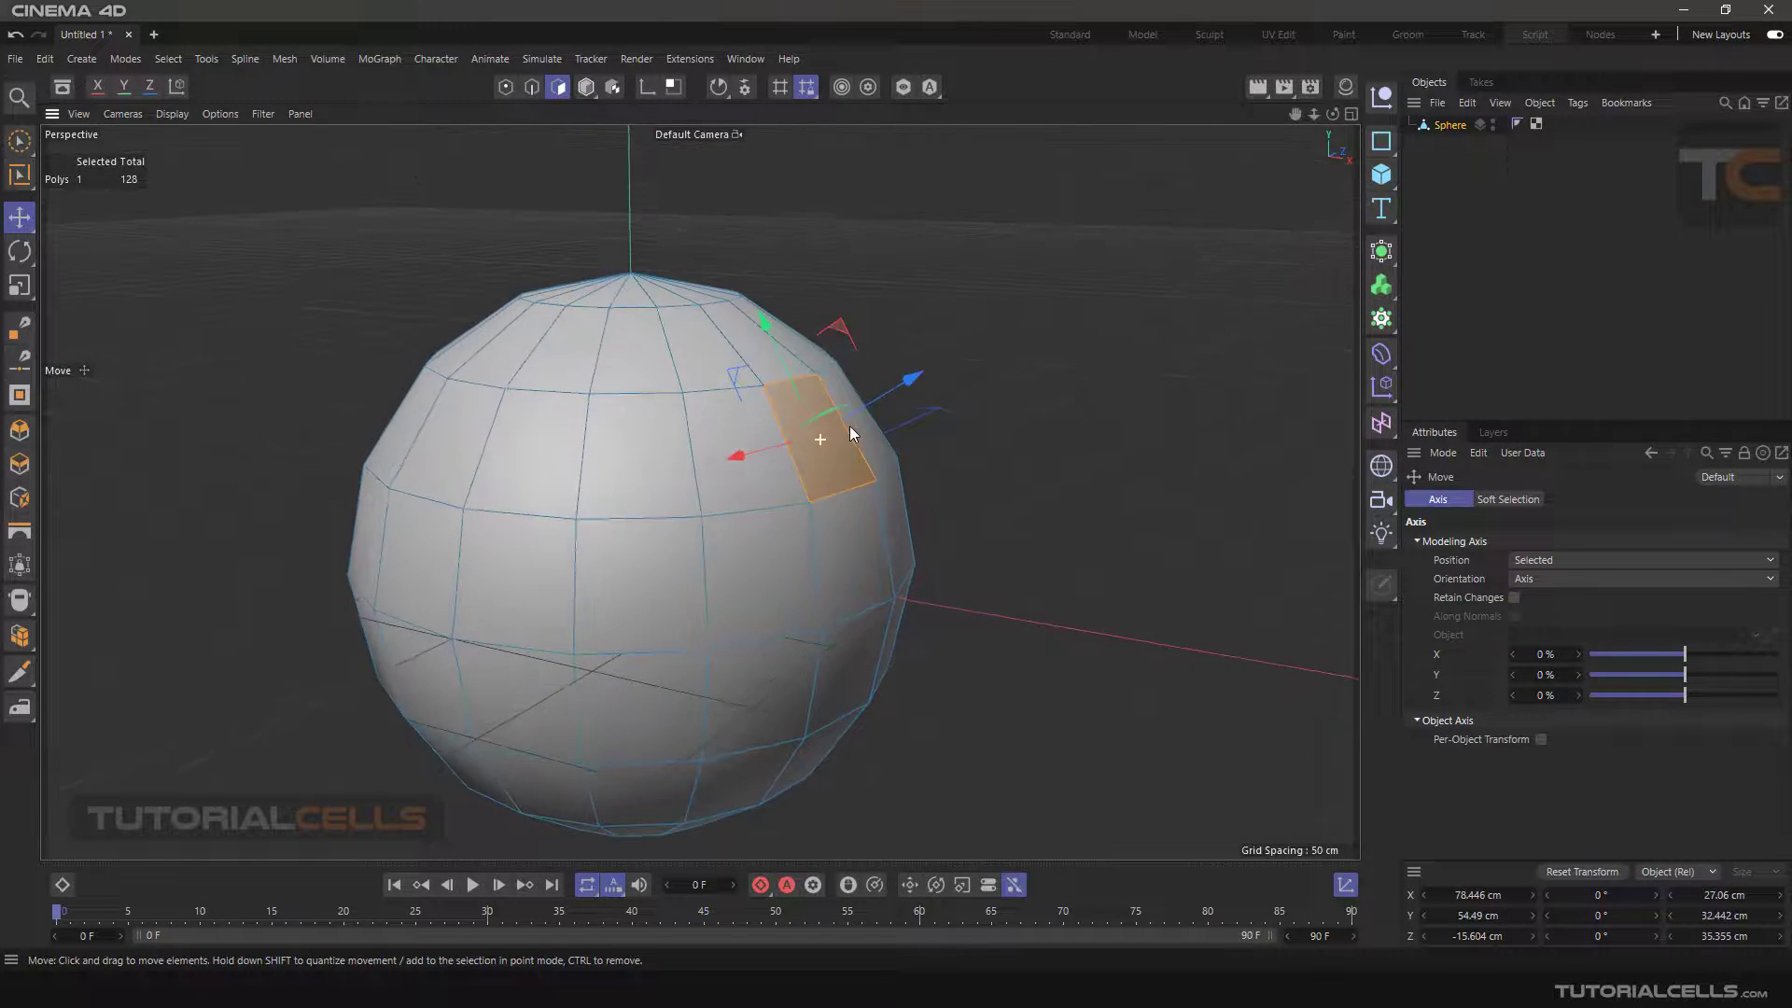
alt+drag(850, 426, 857, 421)
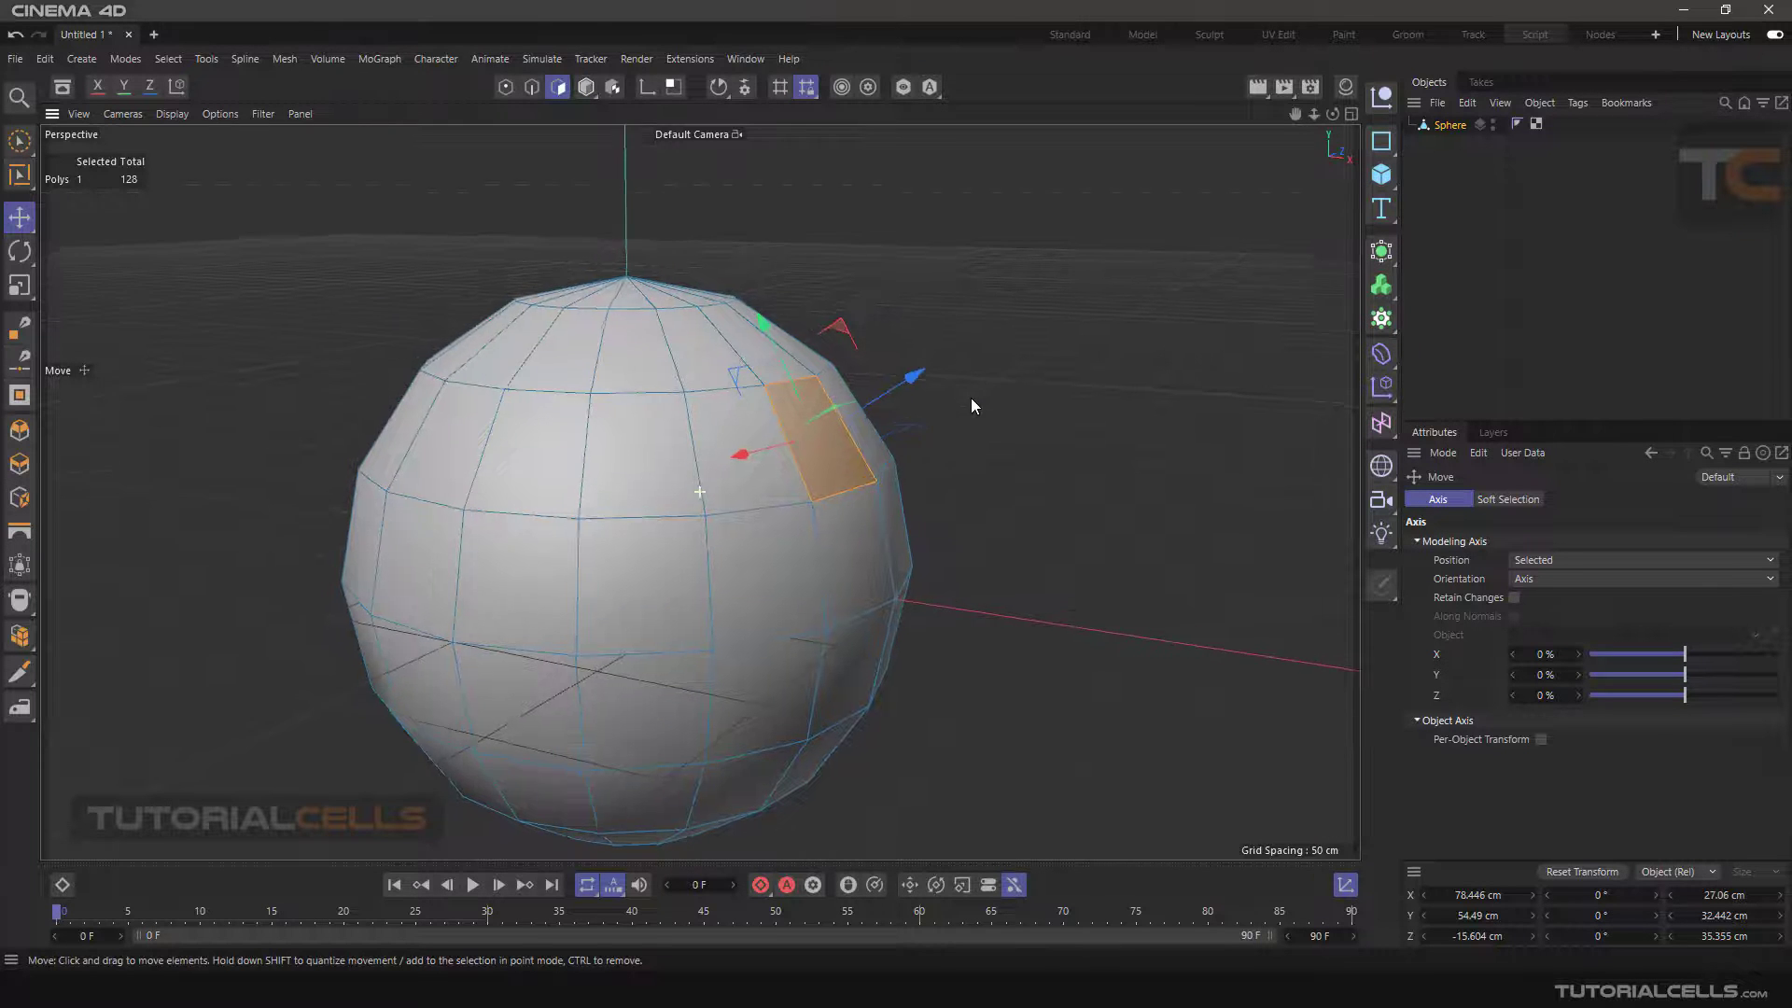
mouse_move(971, 398)
alt+mouse_down()
mouse_move(861, 321)
mouse_move(882, 295)
mouse_move(966, 423)
alt+mouse_up()
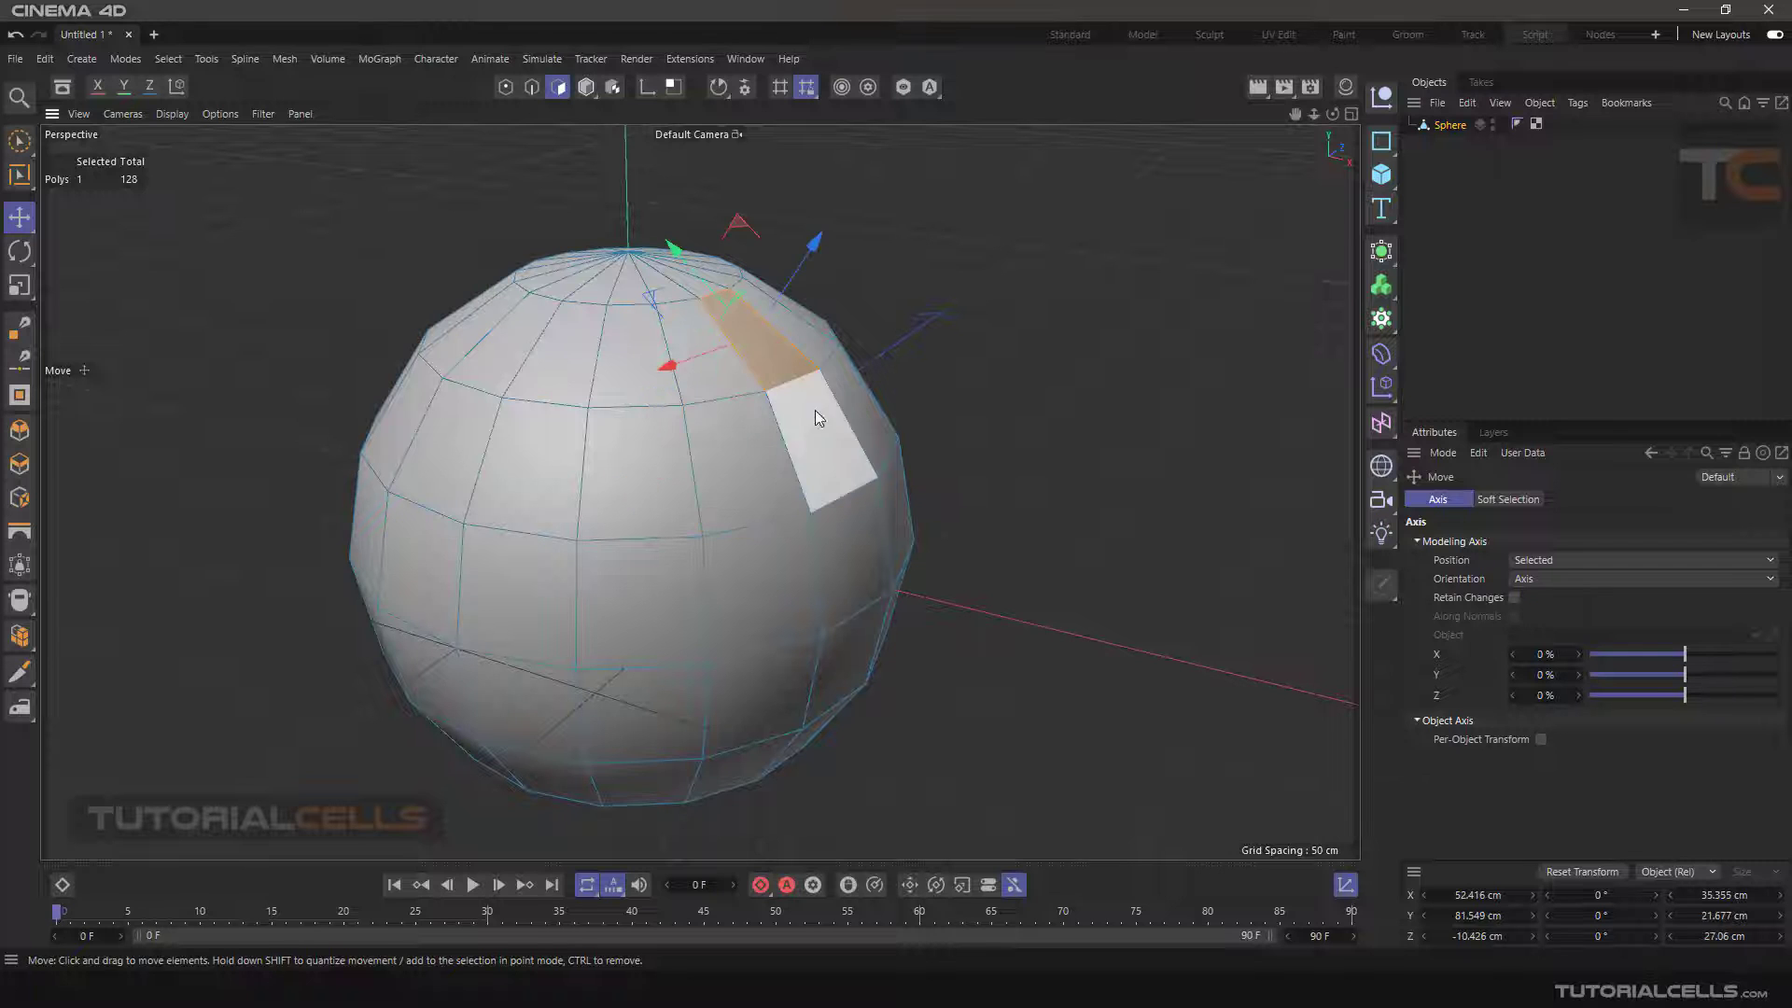
alt+drag(835, 446, 857, 412)
scroll(836, 457, up, 3)
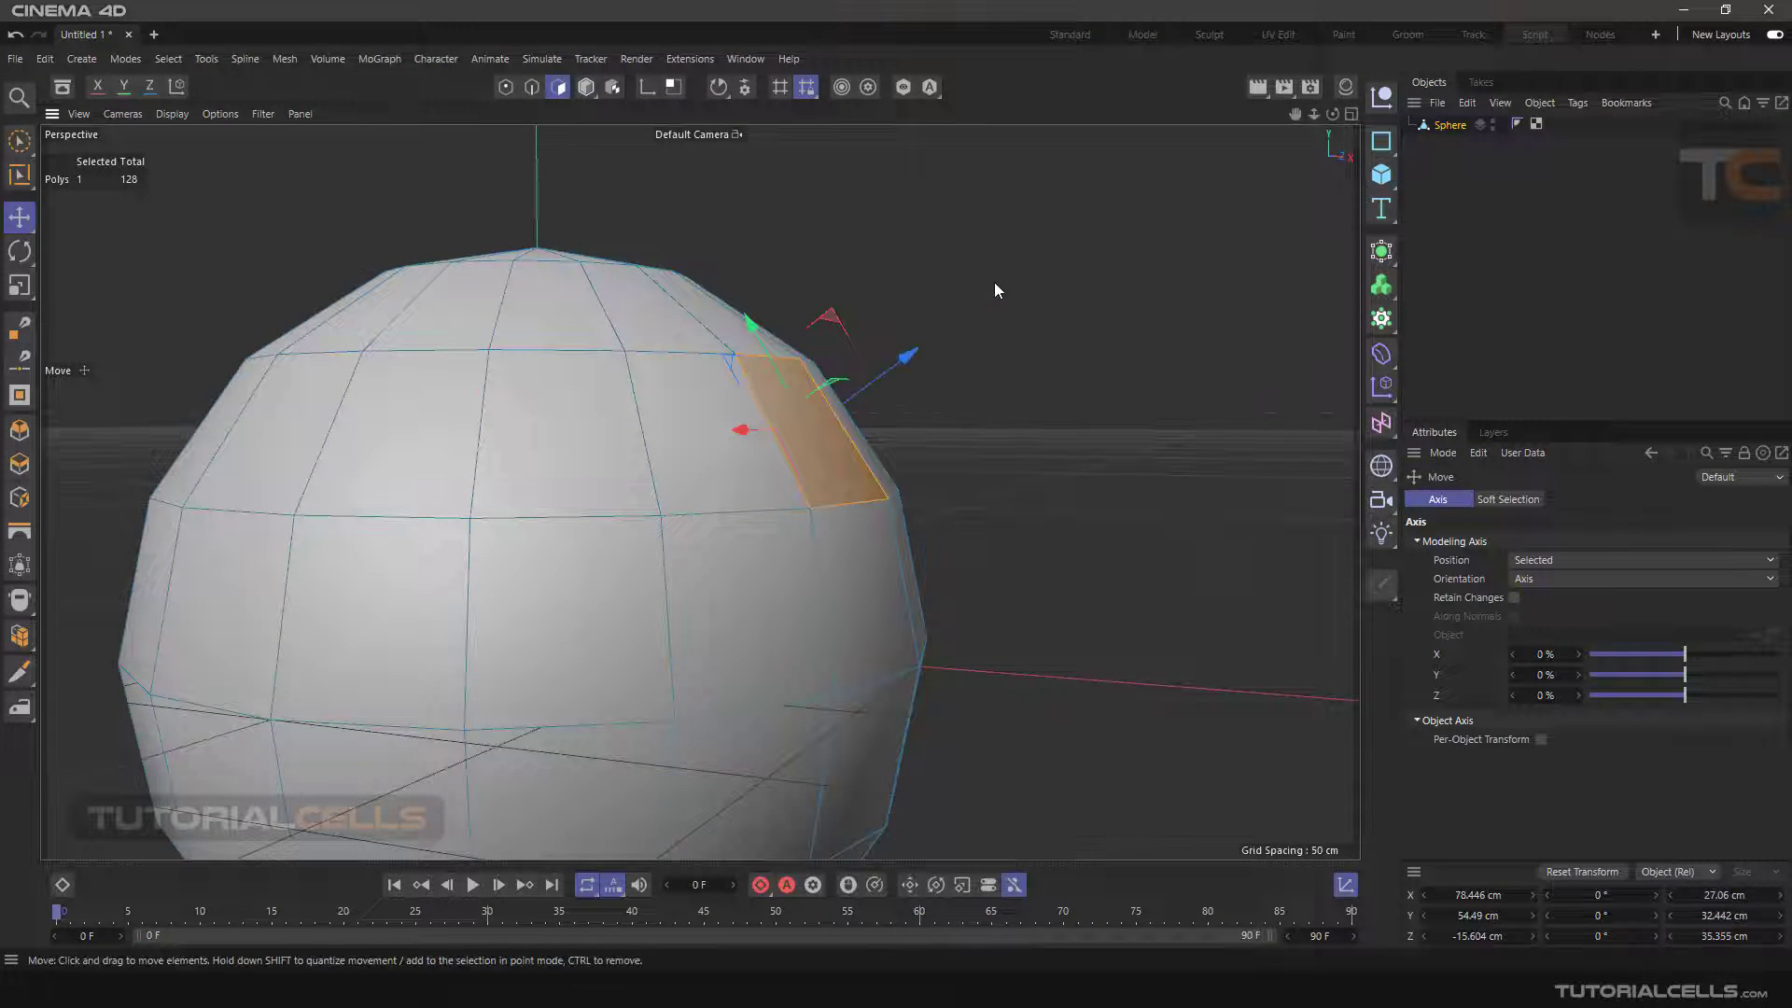
- Try moving the selected sphere polygon along its own Z axis, undoing each move
mouse_move(886, 369)
mouse_down()
mouse_move(934, 336)
mouse_move(910, 350)
mouse_up()
key(ctrl+z)
mouse_move(1039, 232)
alt+mouse_down()
mouse_move(785, 205)
mouse_move(873, 206)
mouse_move(968, 292)
mouse_move(1051, 264)
alt+mouse_up()
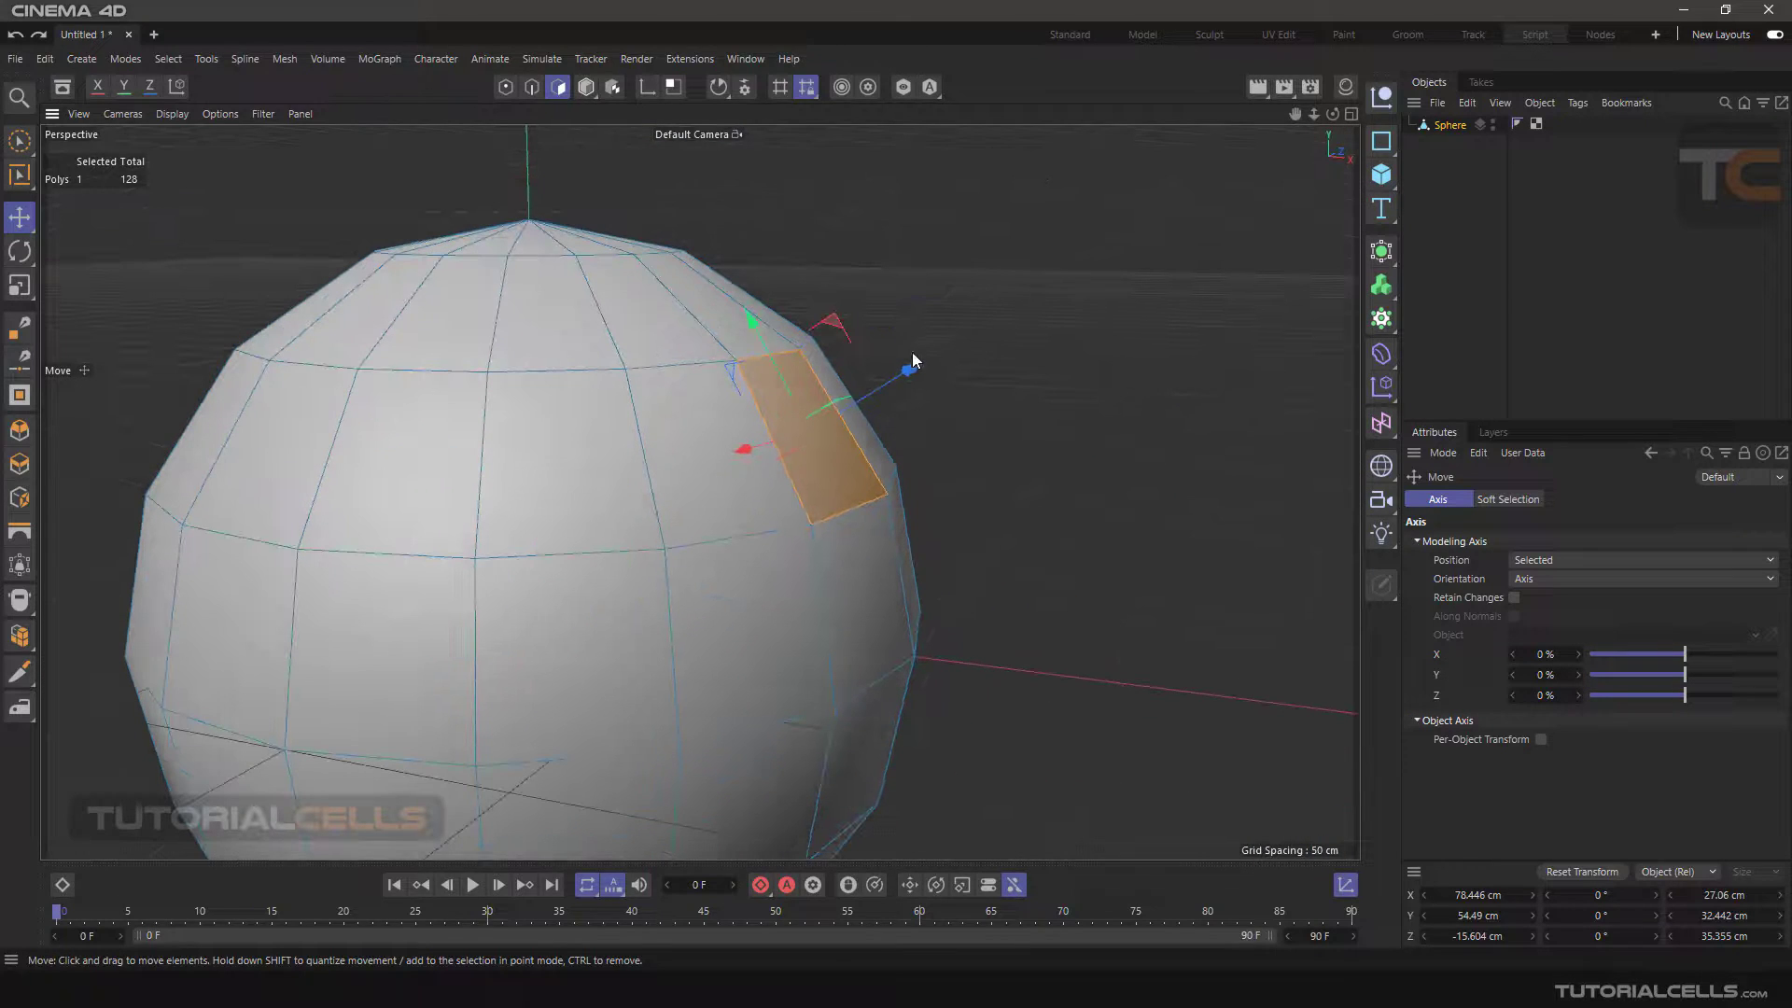
drag(910, 371, 732, 384)
key(ctrl+z)
- Extend the selection to a two-by-two block by adding three polygons adjoining the selected one on the sphere's upper side
shift+click(732, 385)
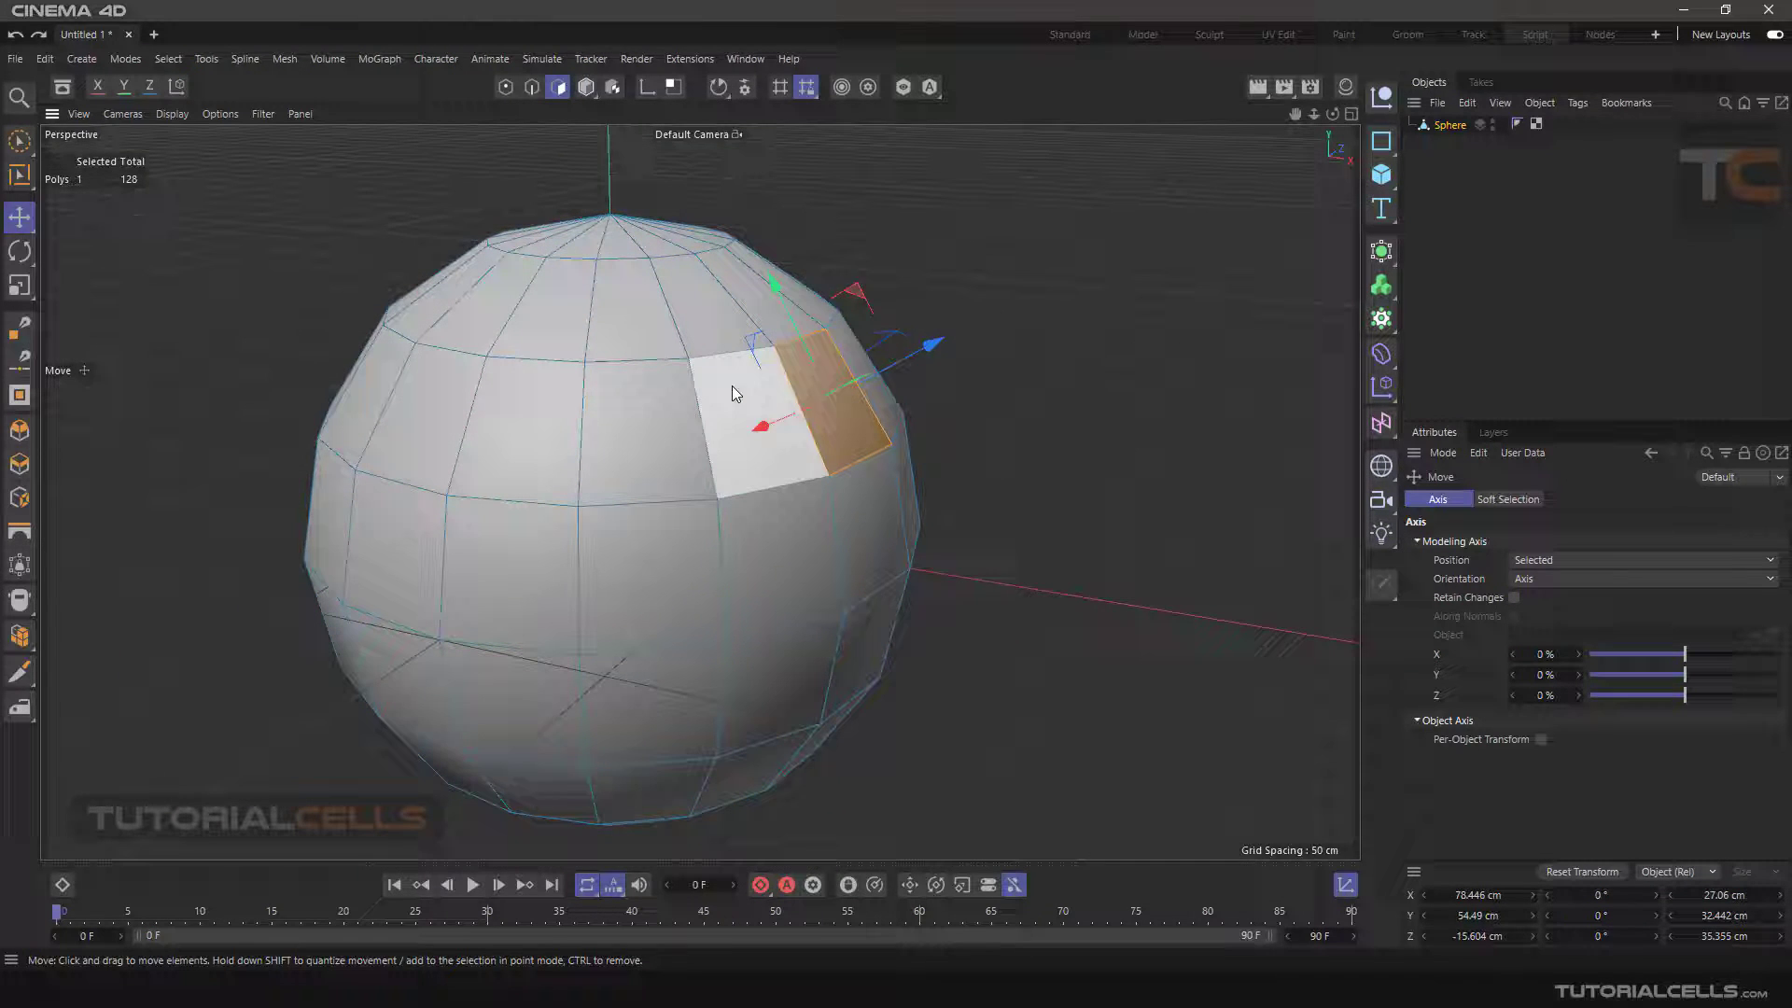
shift+click(866, 502)
shift+click(831, 564)
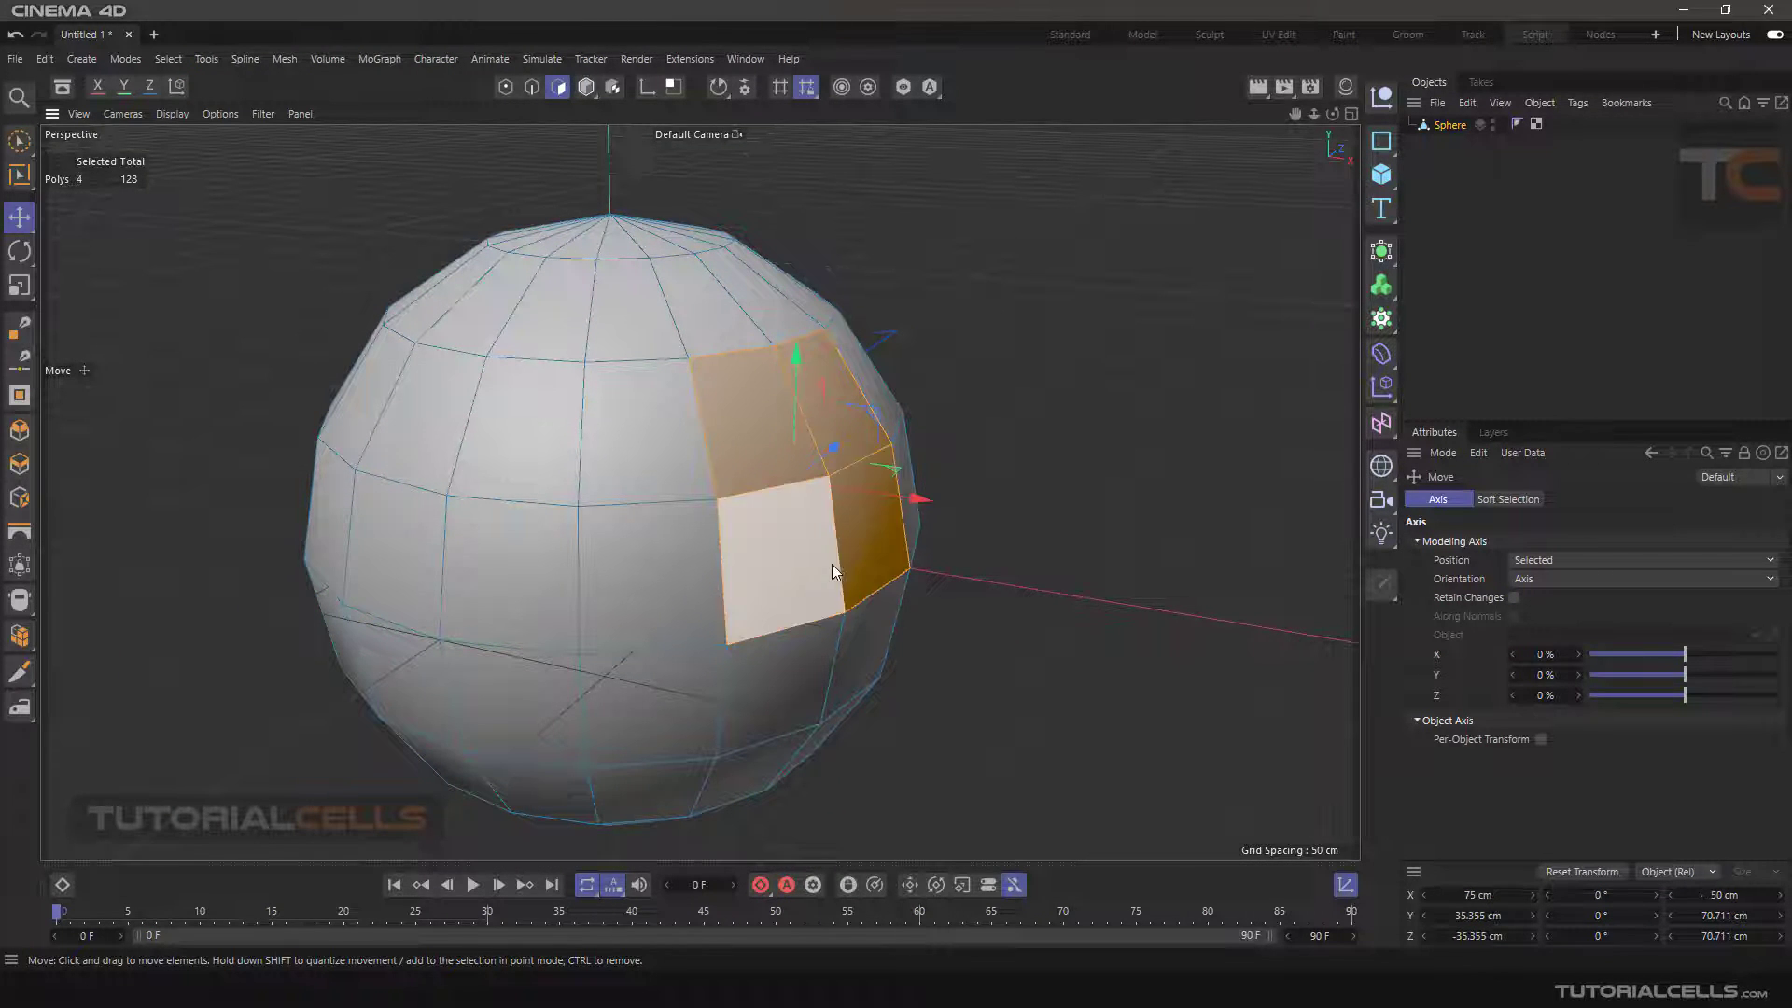
- Try moving the four-polygon block as one with the standard Move tool, undoing the moves
alt+drag(831, 564, 792, 341)
key(ctrl+z)
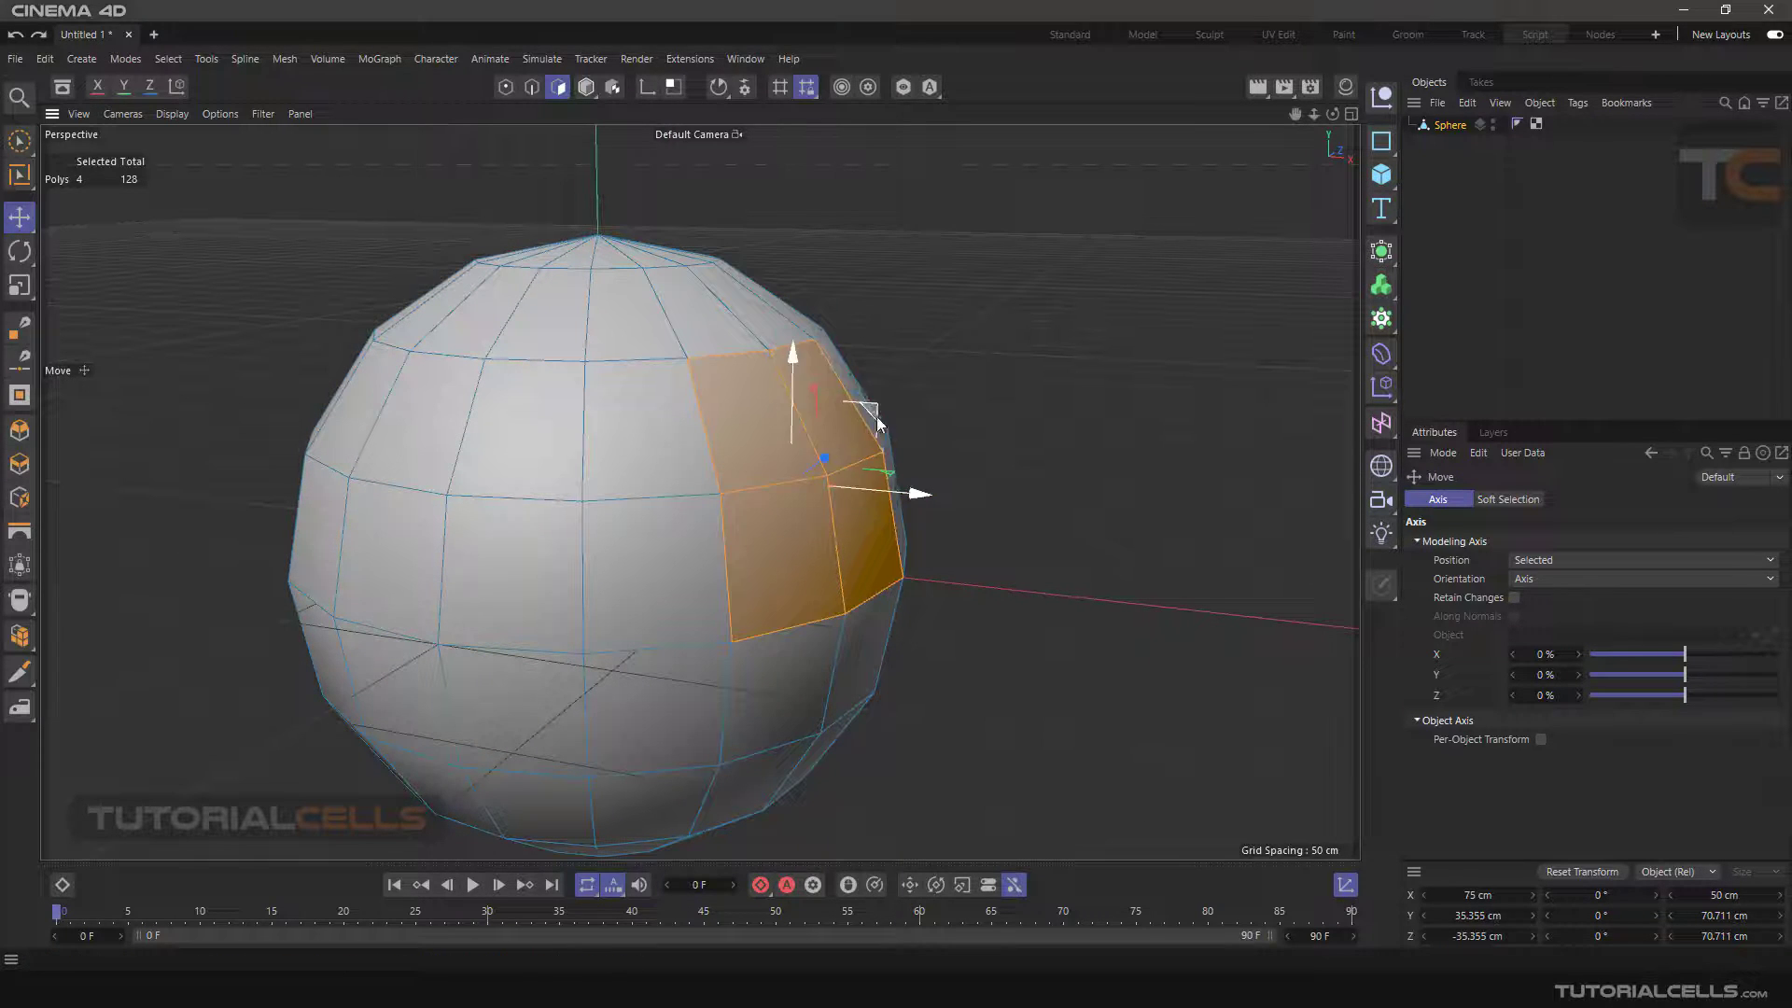
drag(880, 414, 816, 551)
key(ctrl+z)
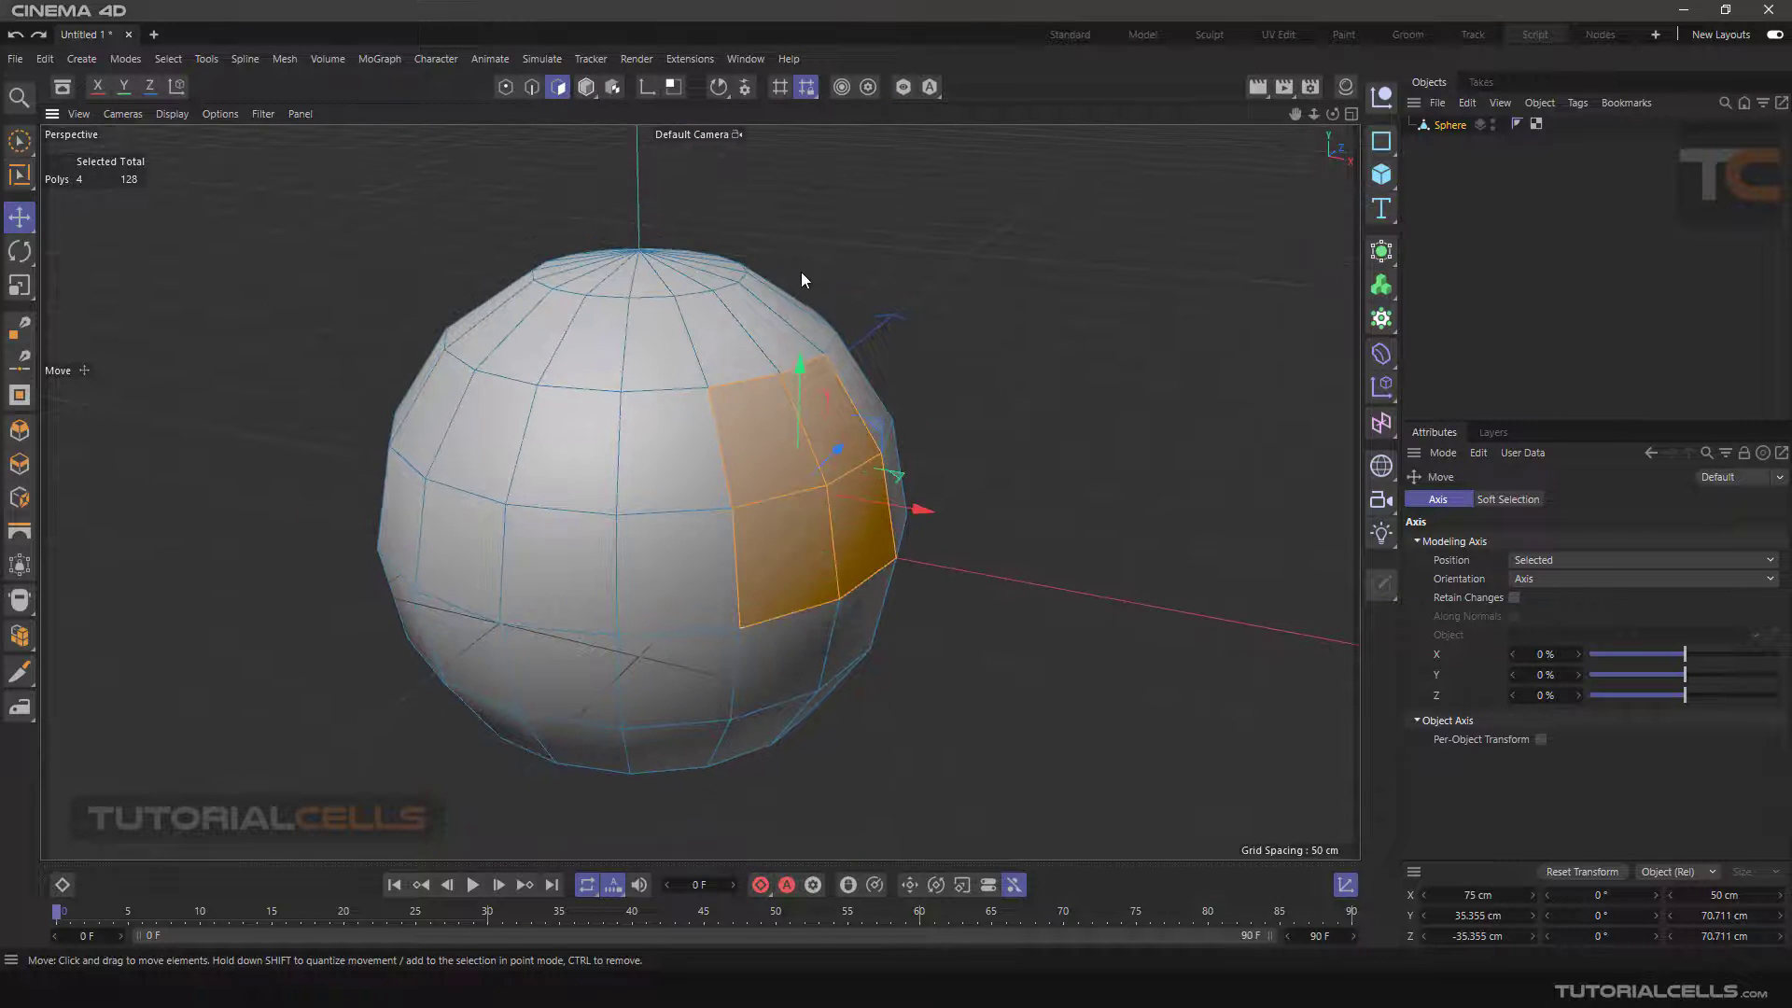
- Try Normal Move on the four selected polygons, shifting them outward and inward along their normals, and undo every shift
alt+middle_drag(930, 563, 909, 532)
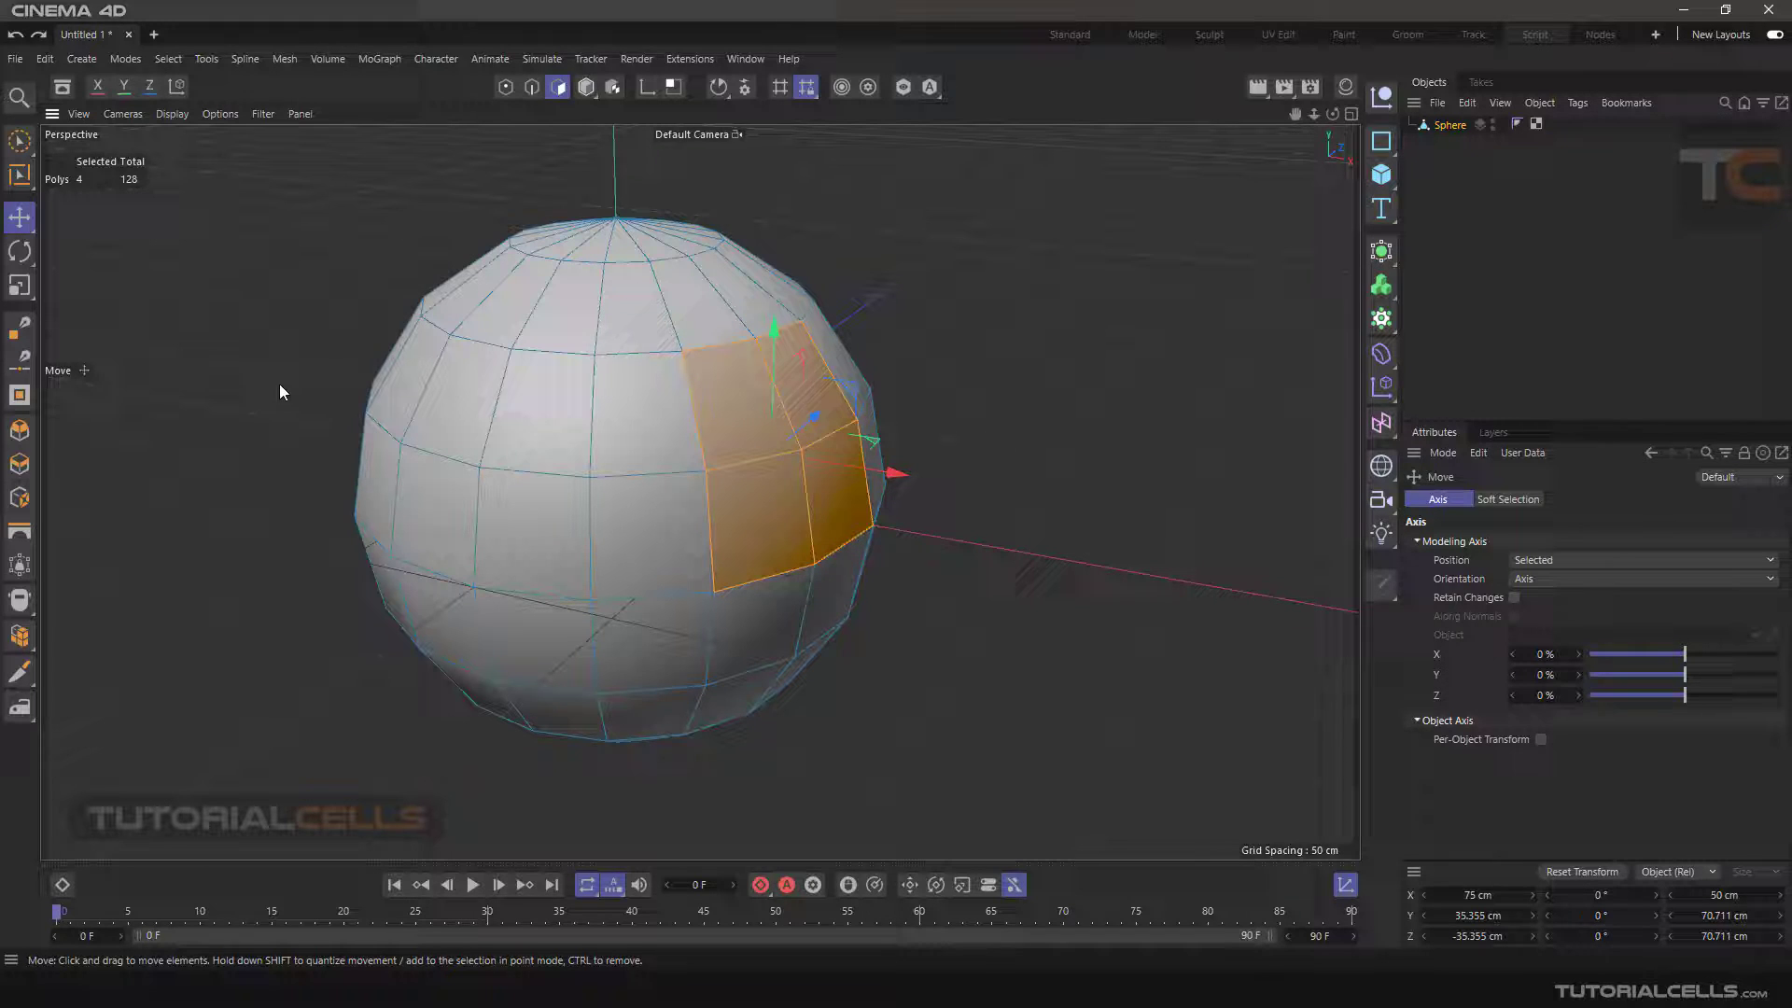
click(24, 225)
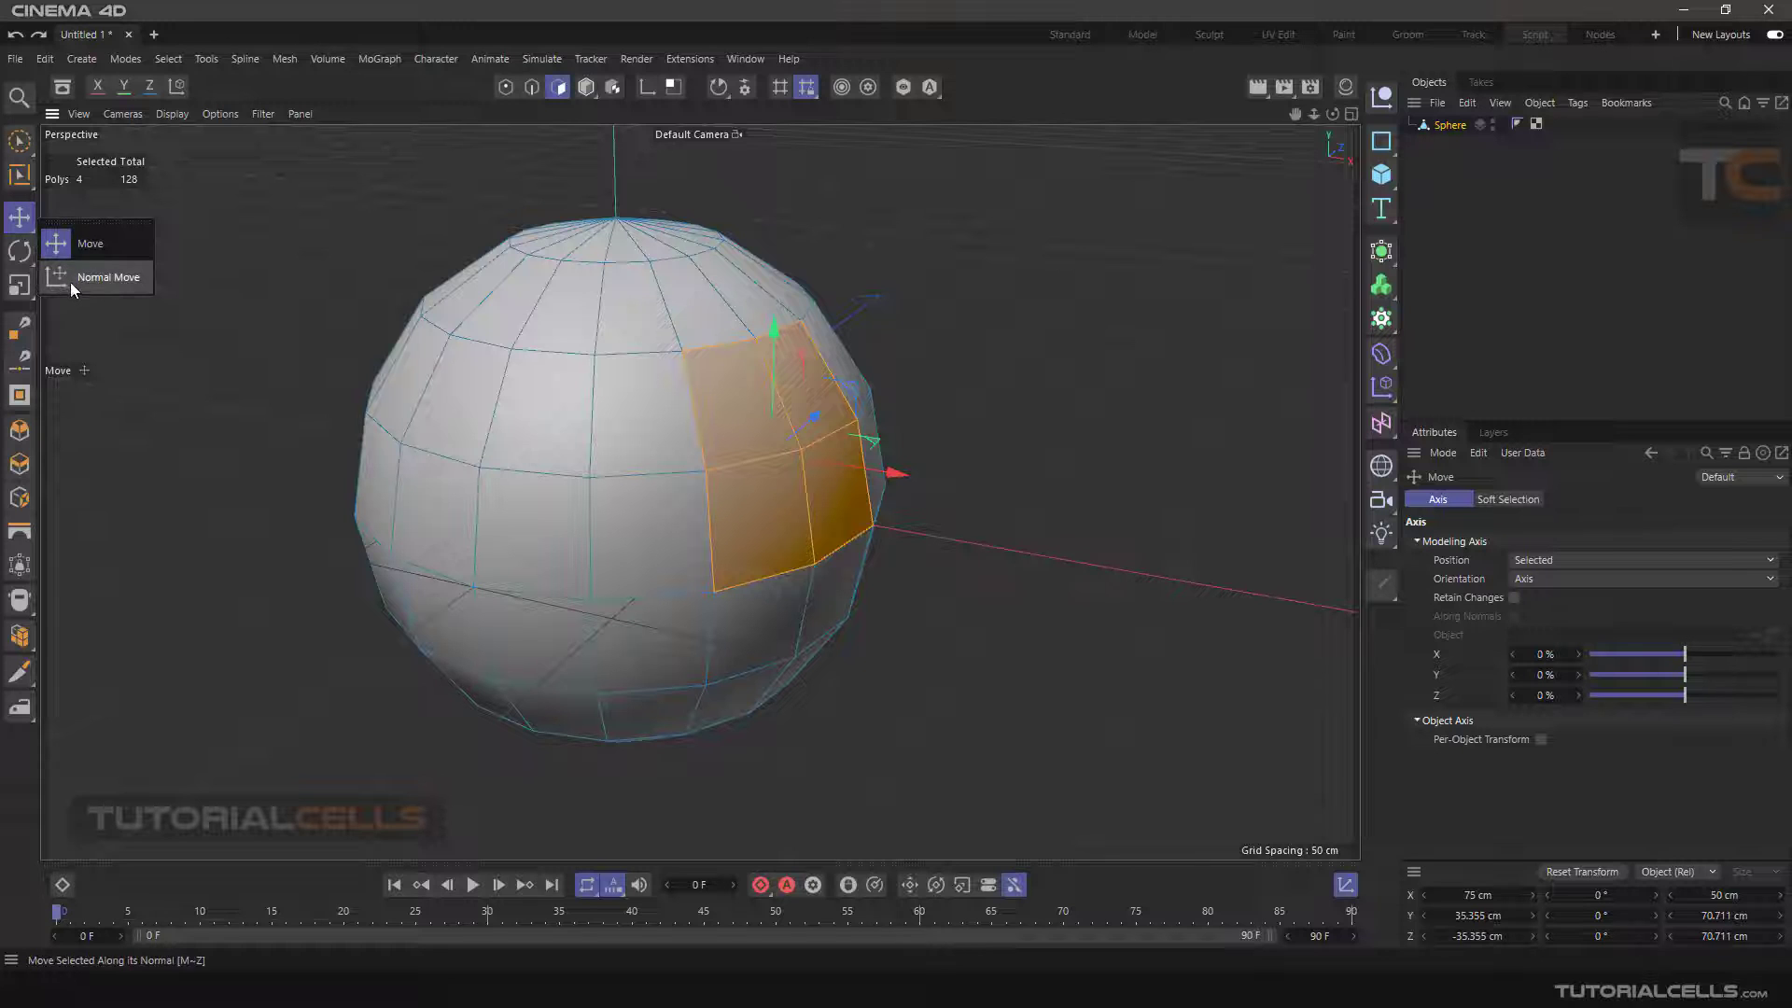
click(125, 276)
mouse_move(715, 490)
alt+mouse_down()
mouse_move(700, 470)
mouse_move(714, 482)
alt+mouse_up()
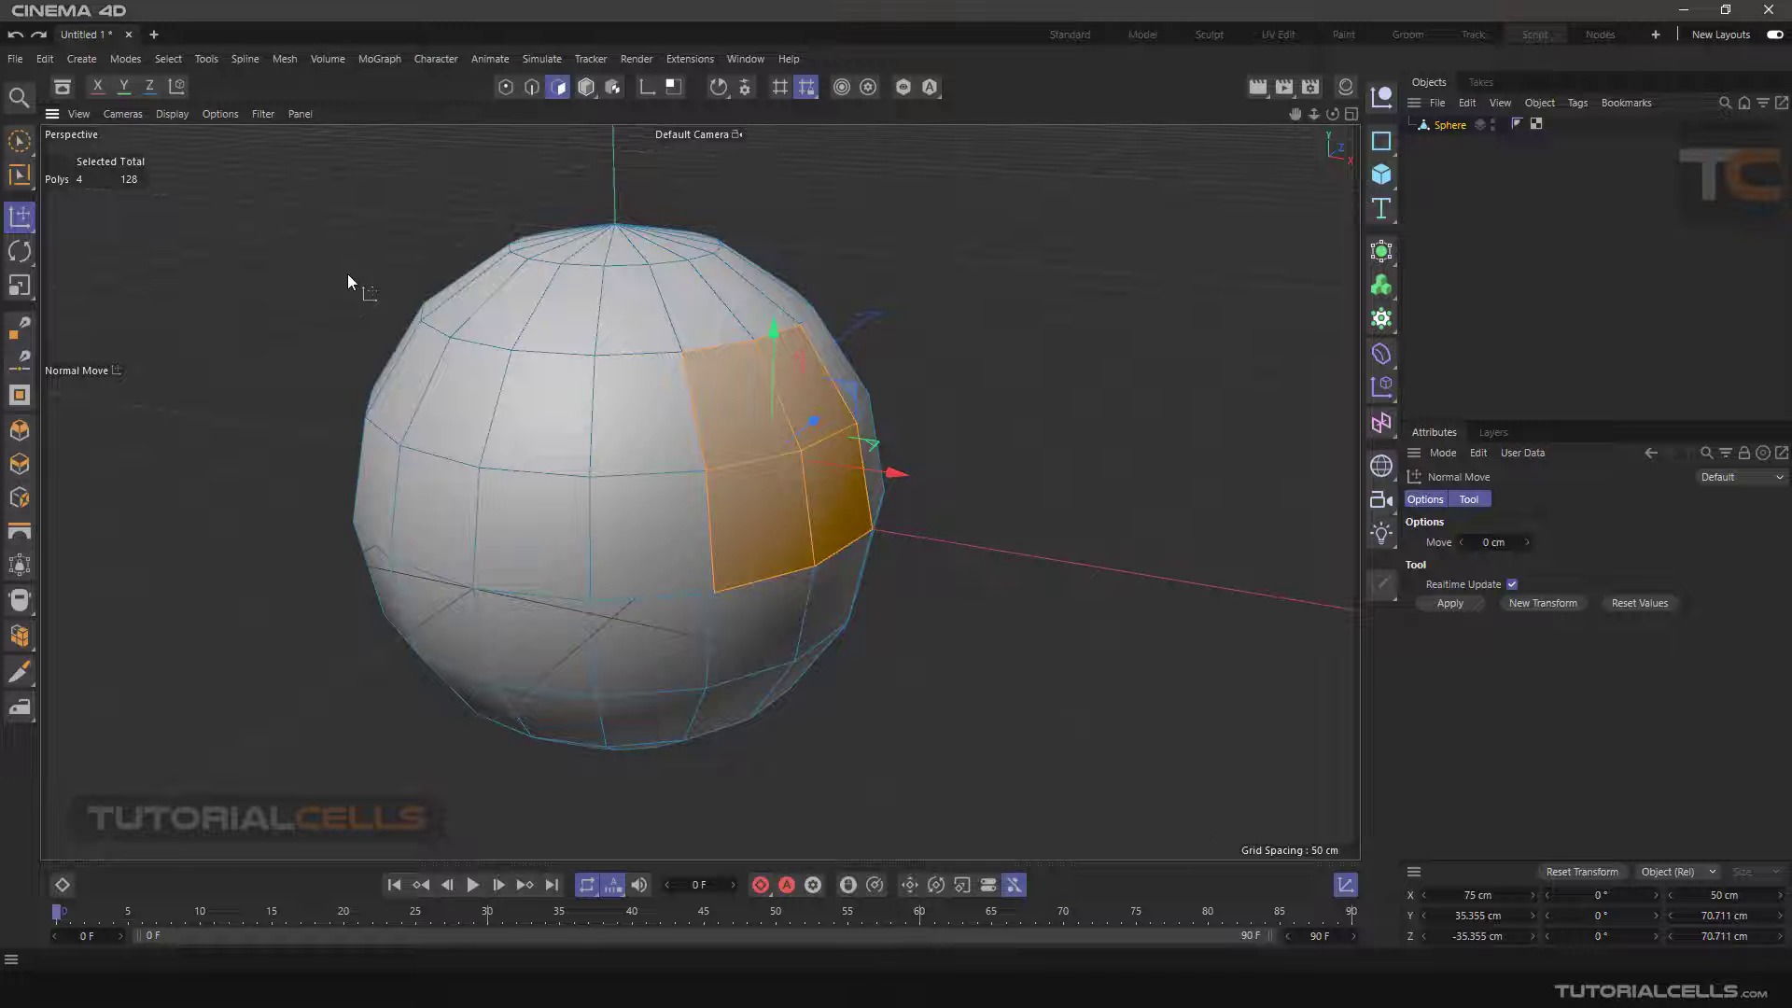
drag(1088, 338, 1231, 338)
drag(941, 299, 892, 299)
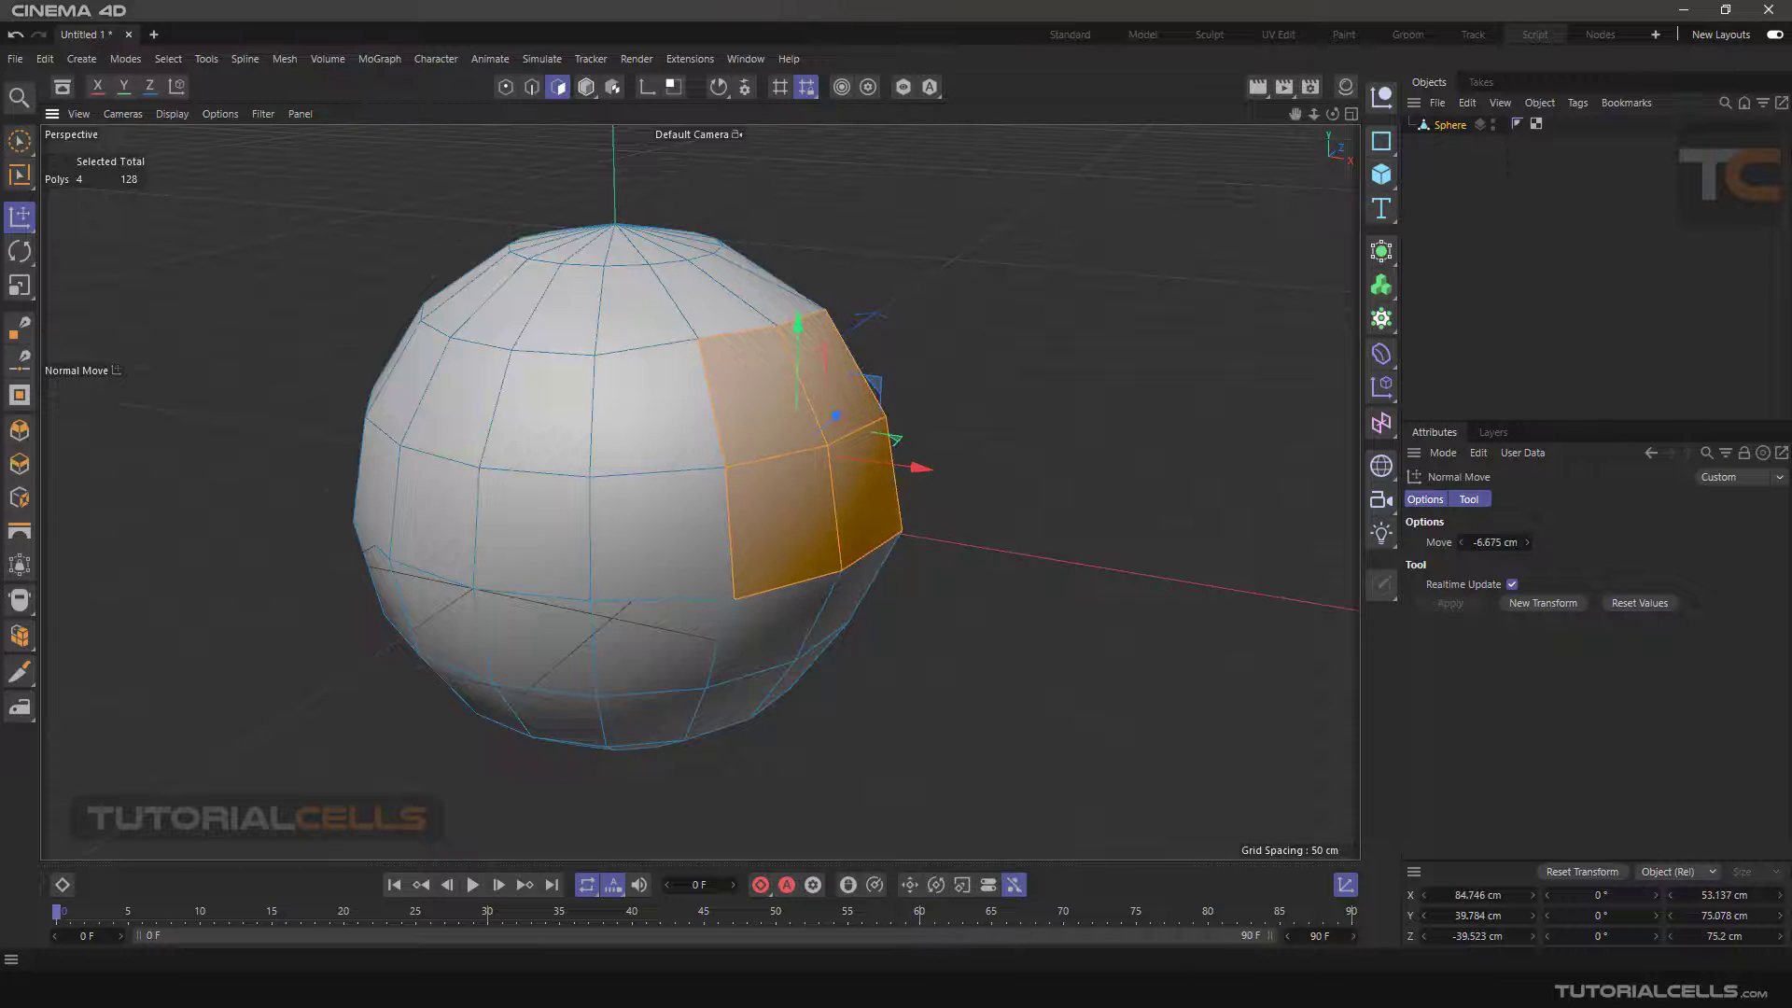
mouse_move(1076, 326)
mouse_down()
mouse_move(1121, 326)
mouse_move(1073, 327)
mouse_up()
key(ctrl+z)
key(ctrl+z)
key(ctrl+z)
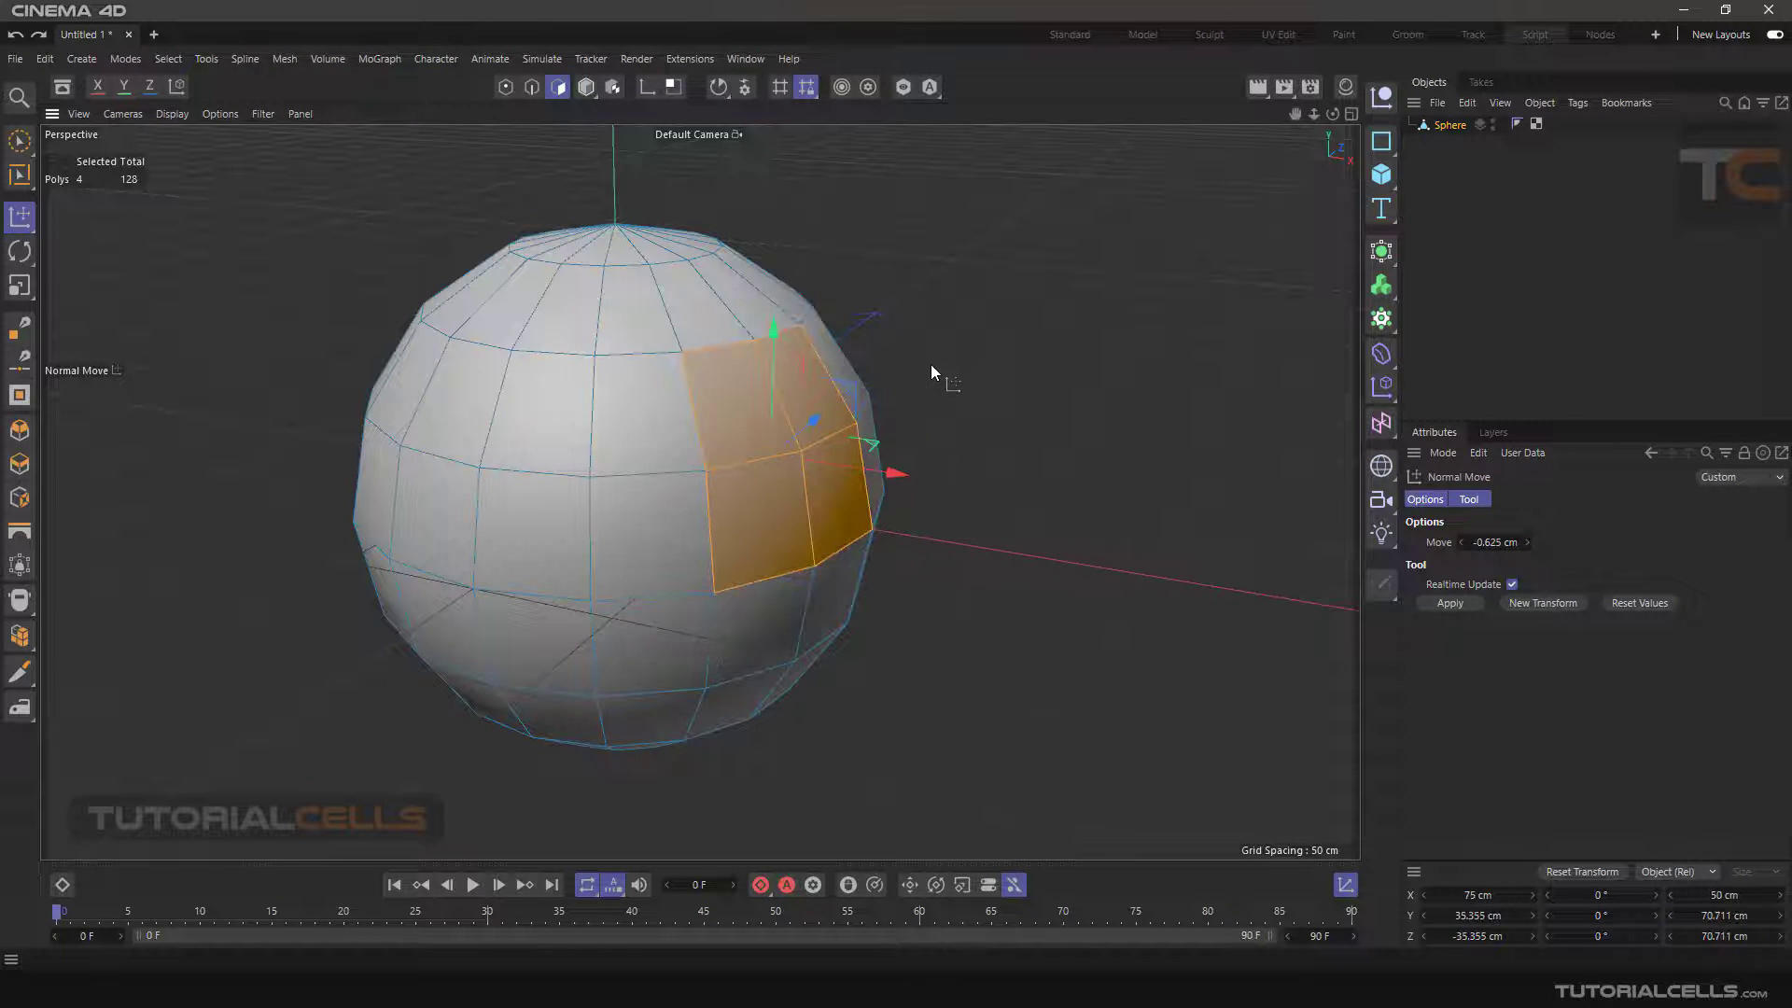
- Select only the block's upper polygon farther from the +X side and rotate it slightly about its own Z axis
click(16, 256)
alt+drag(983, 541, 1000, 540)
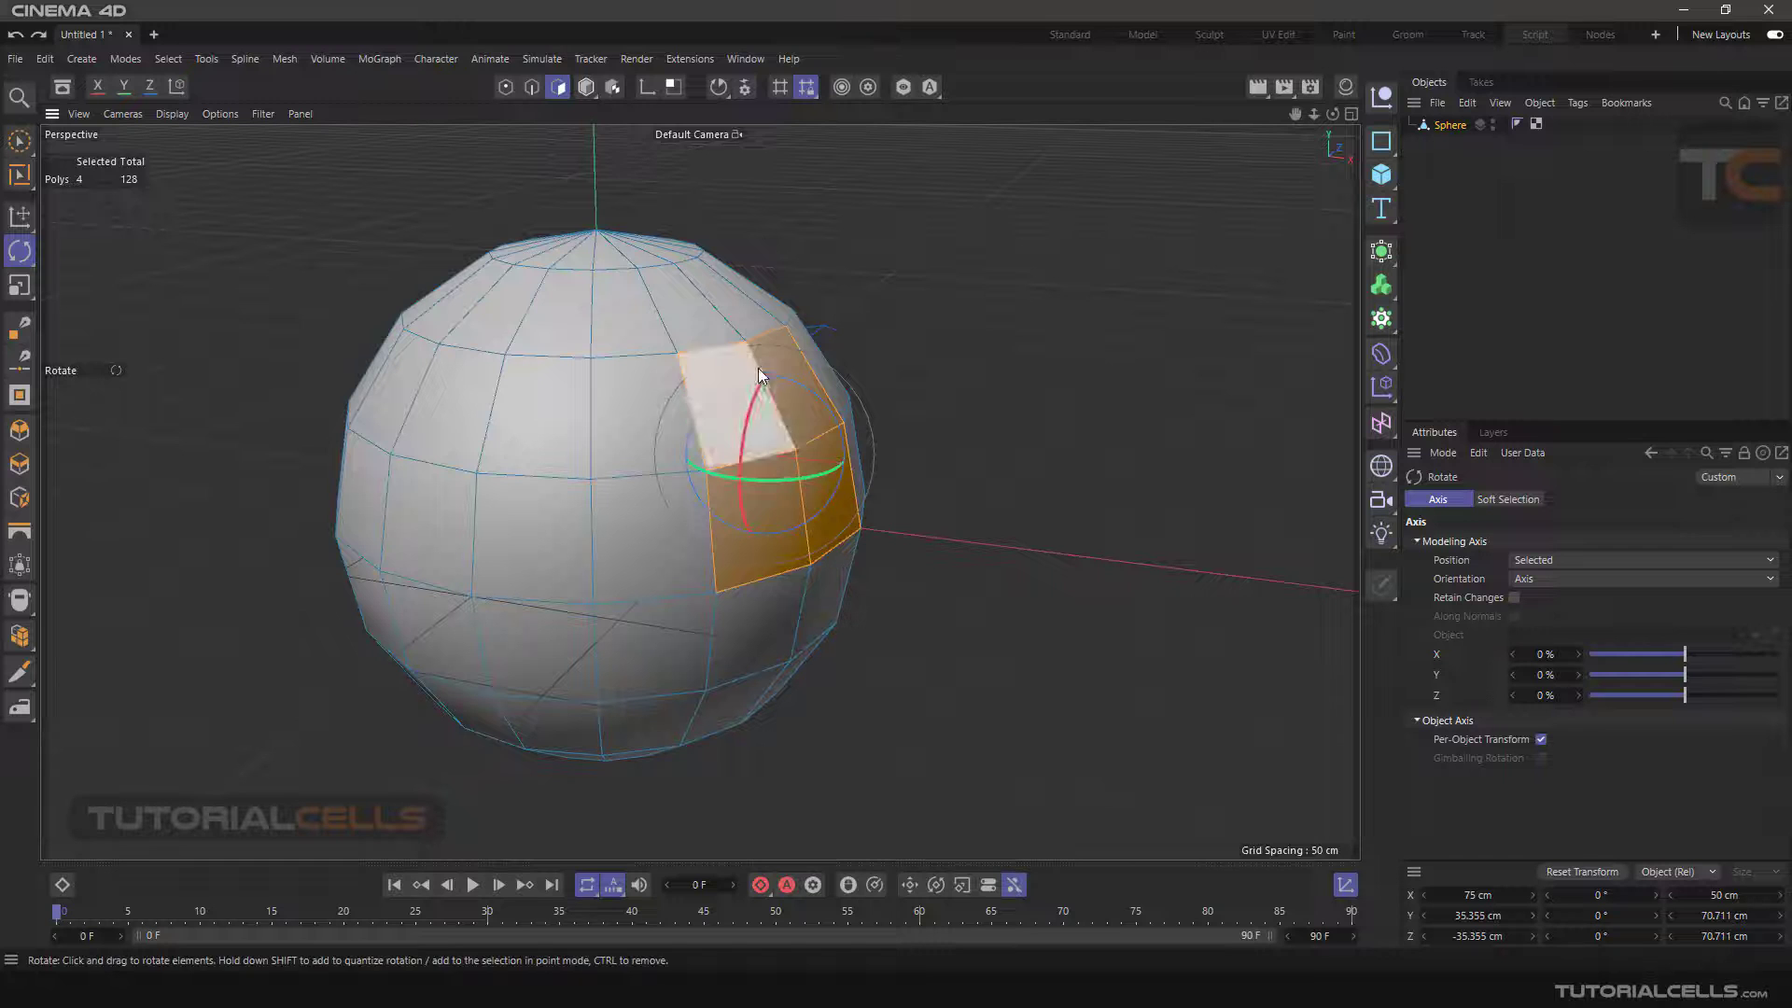
click(19, 229)
click(710, 396)
alt+drag(709, 396, 763, 441)
click(20, 250)
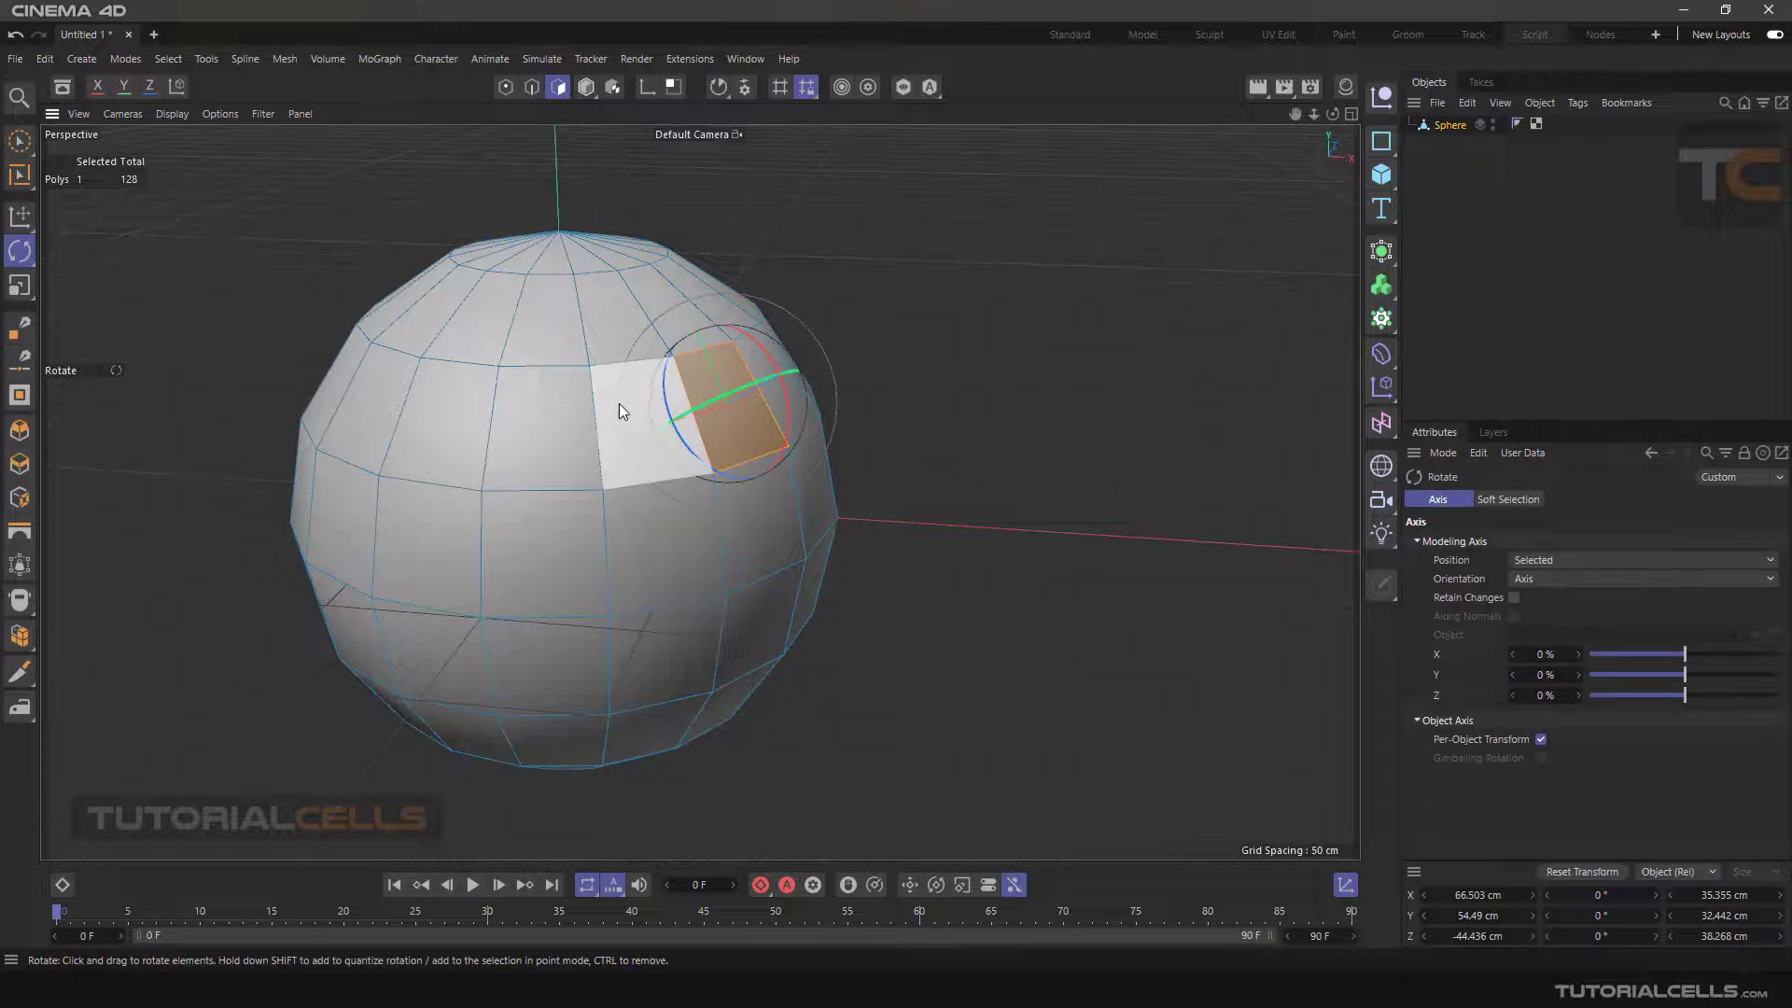
scroll(672, 410, up, 3)
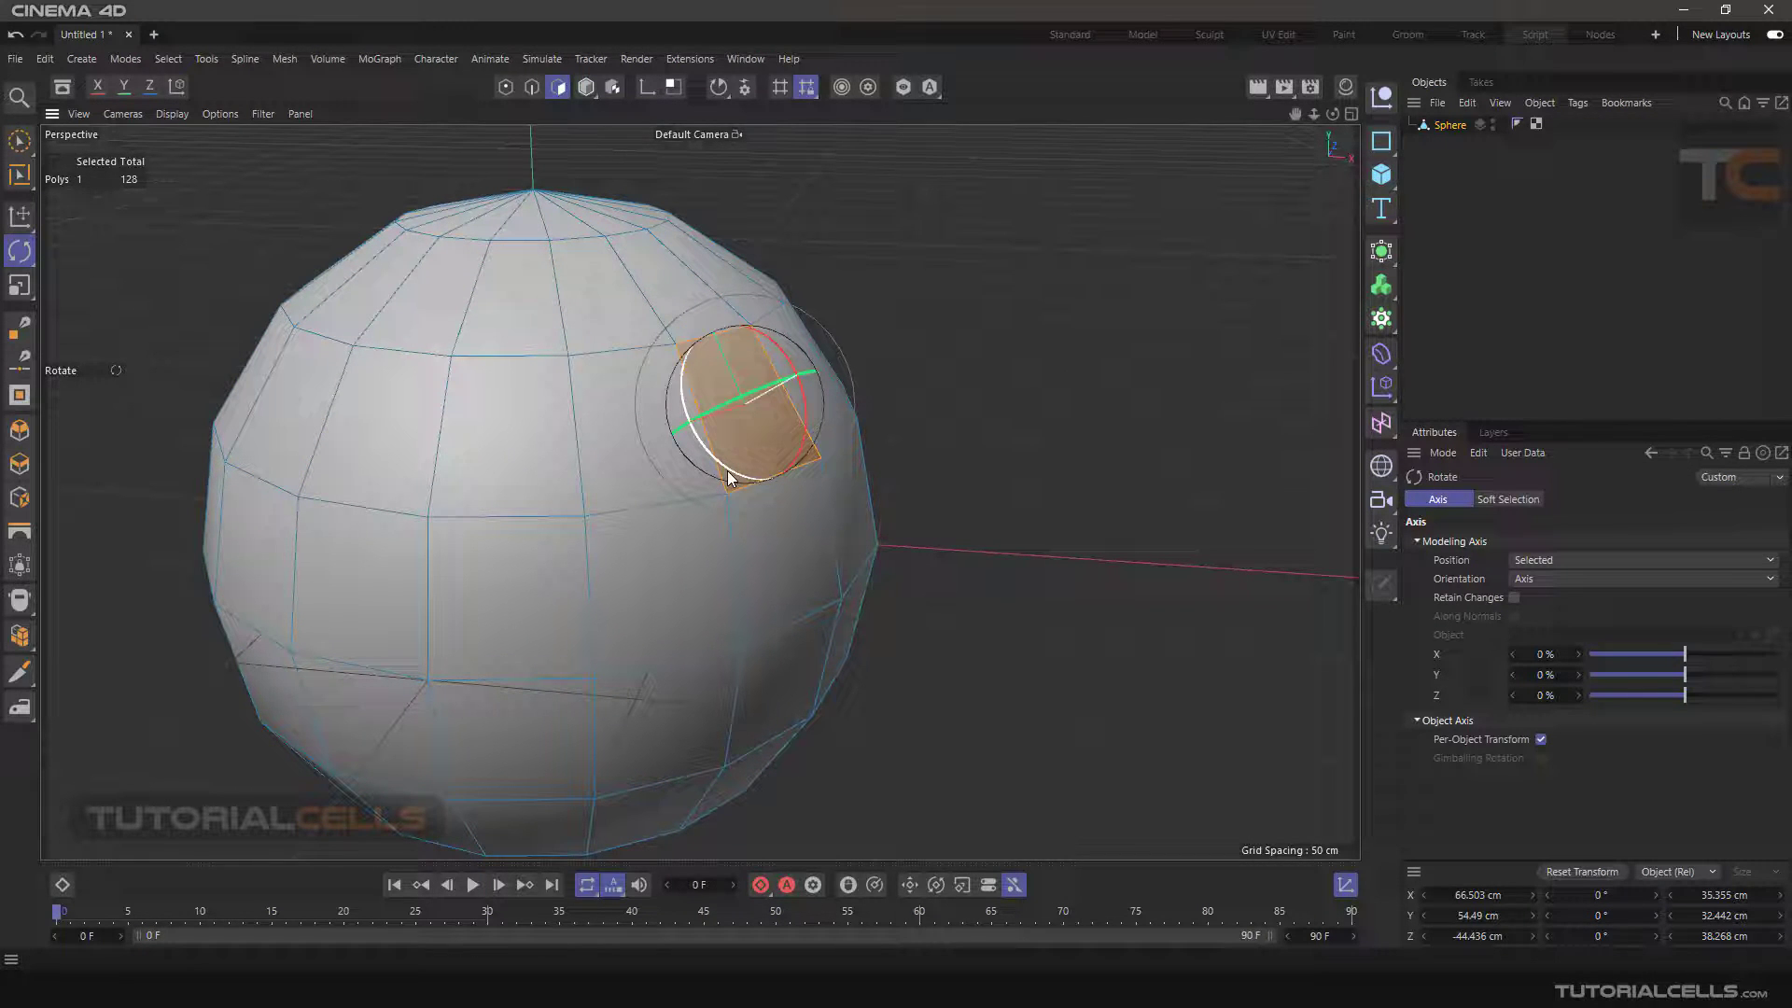
mouse_move(730, 477)
mouse_down()
mouse_move(709, 448)
mouse_move(769, 472)
mouse_move(721, 452)
mouse_move(732, 461)
mouse_up()
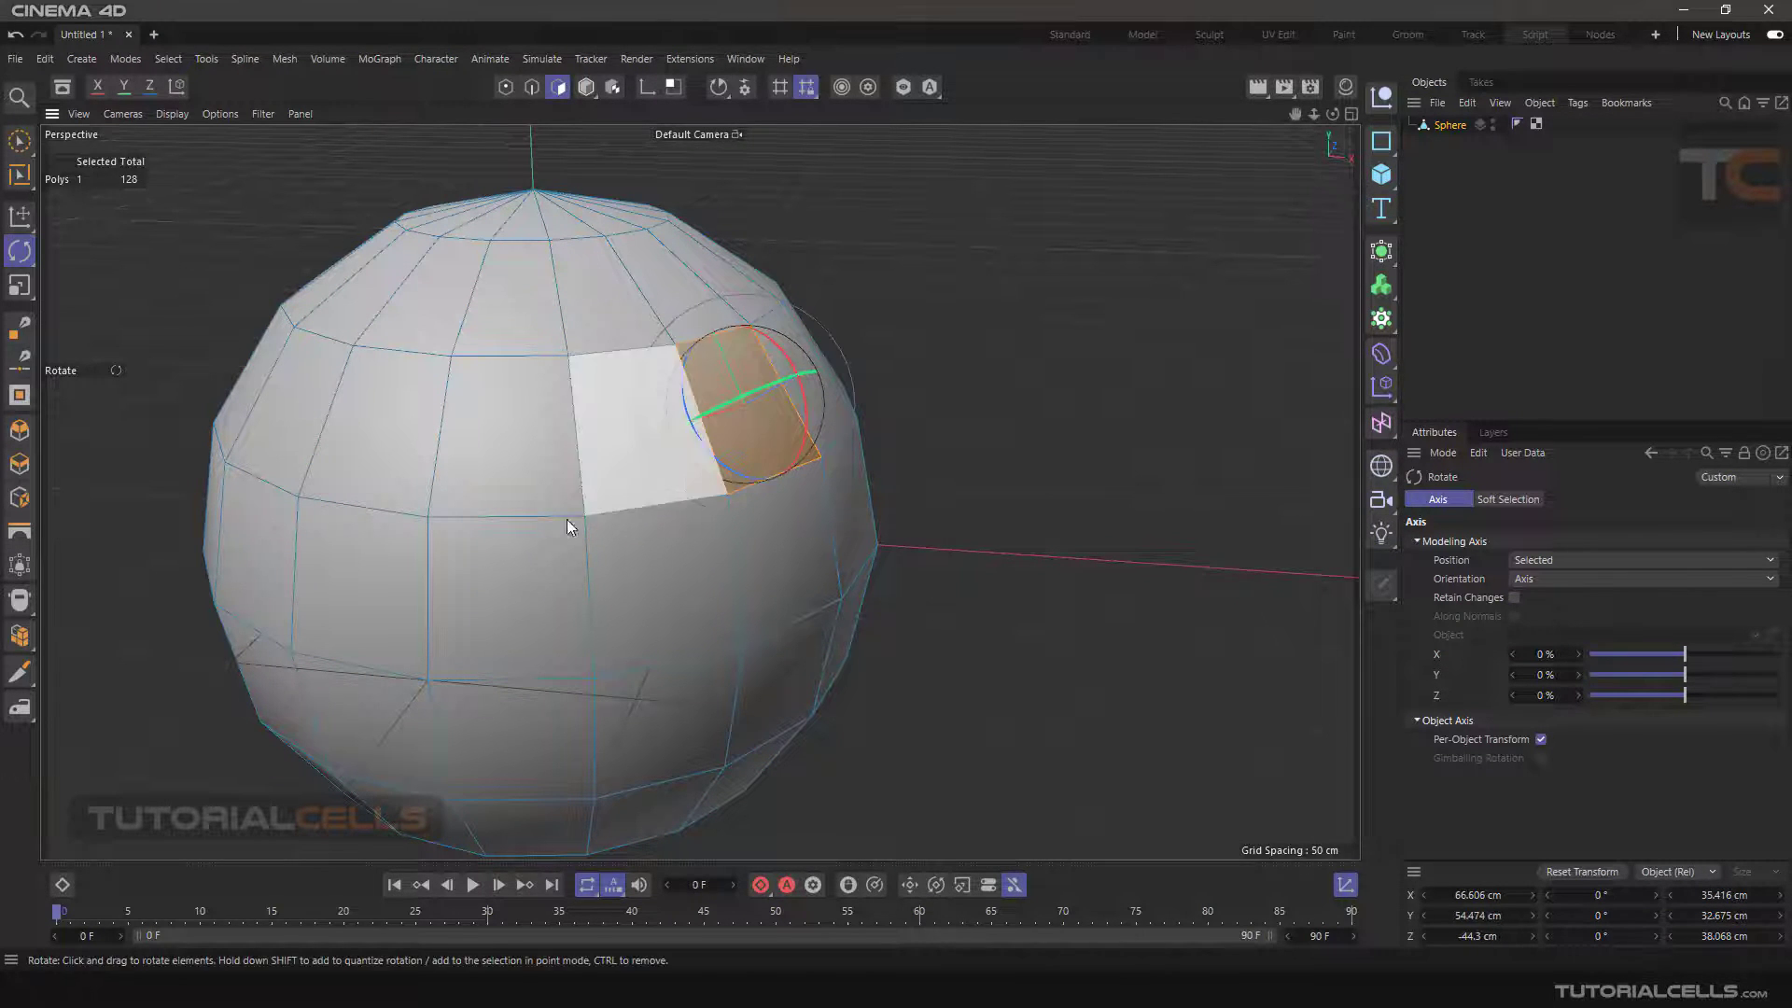
- Switch to Normal Move and add three polygons beside and below the rotated one, forming a block of four
click(13, 225)
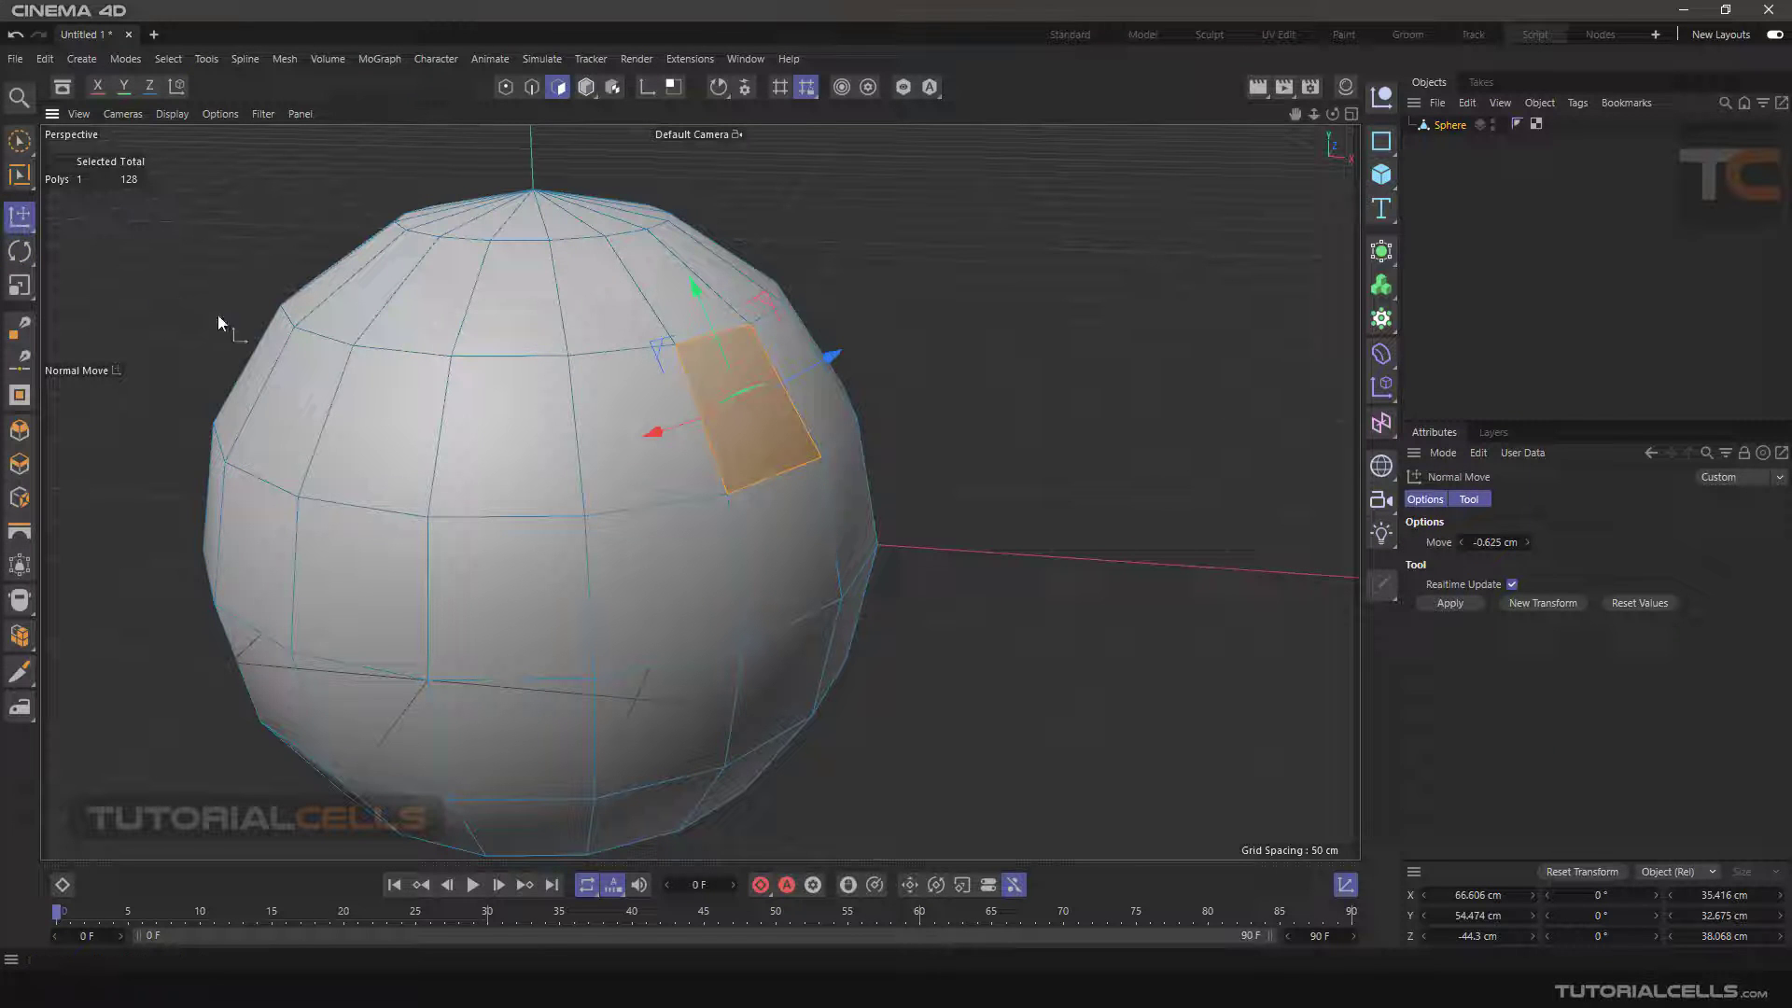
shift+click(619, 401)
shift+click(674, 554)
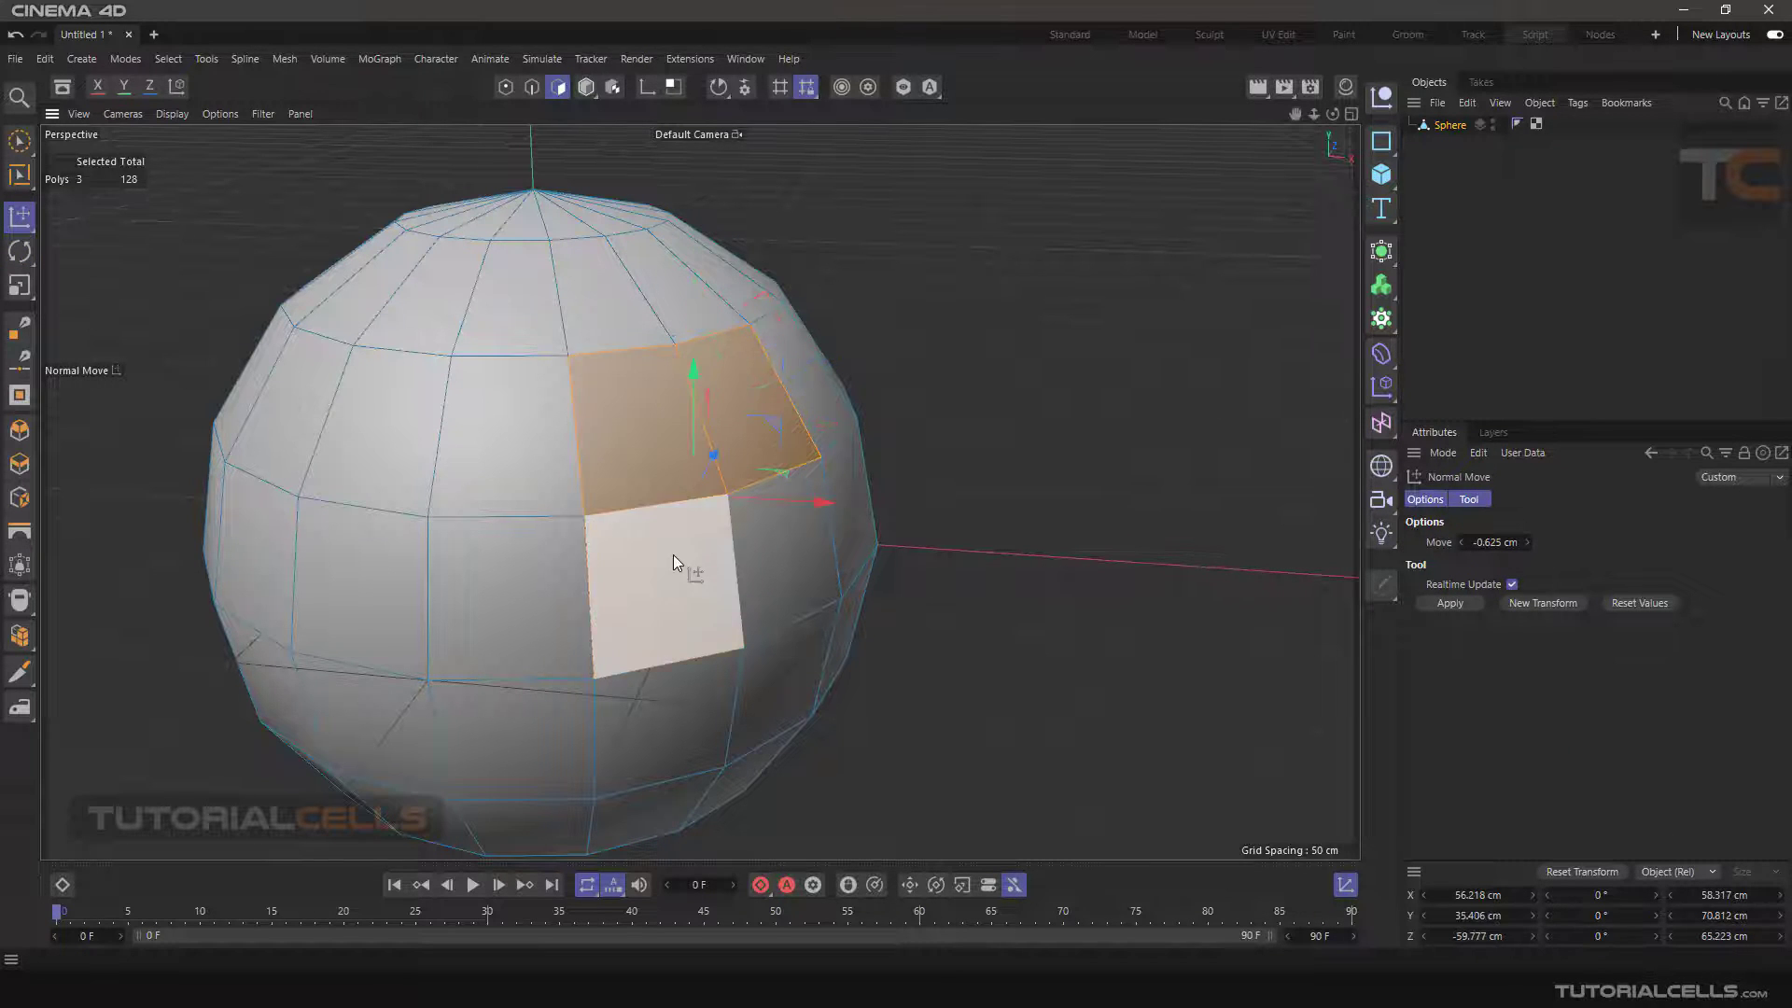
shift+click(774, 536)
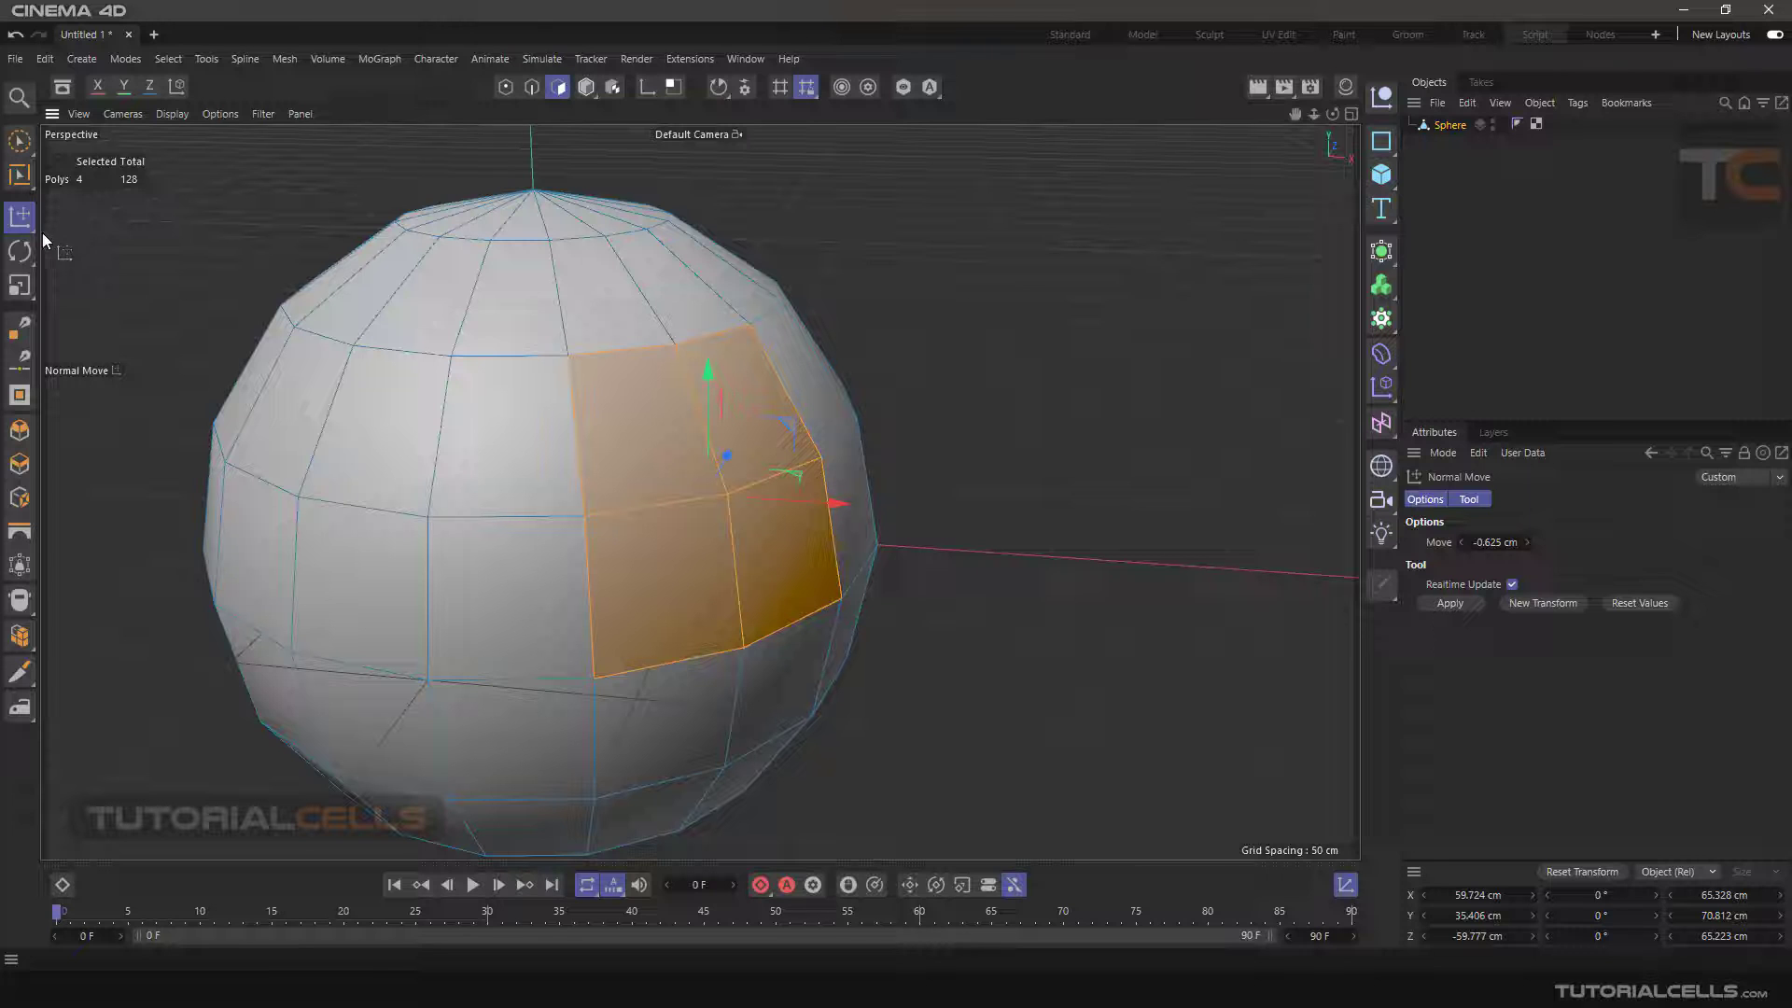
- Rotate the four selected polygons around their normals by about 13.5° with Normal Rotate
click(26, 259)
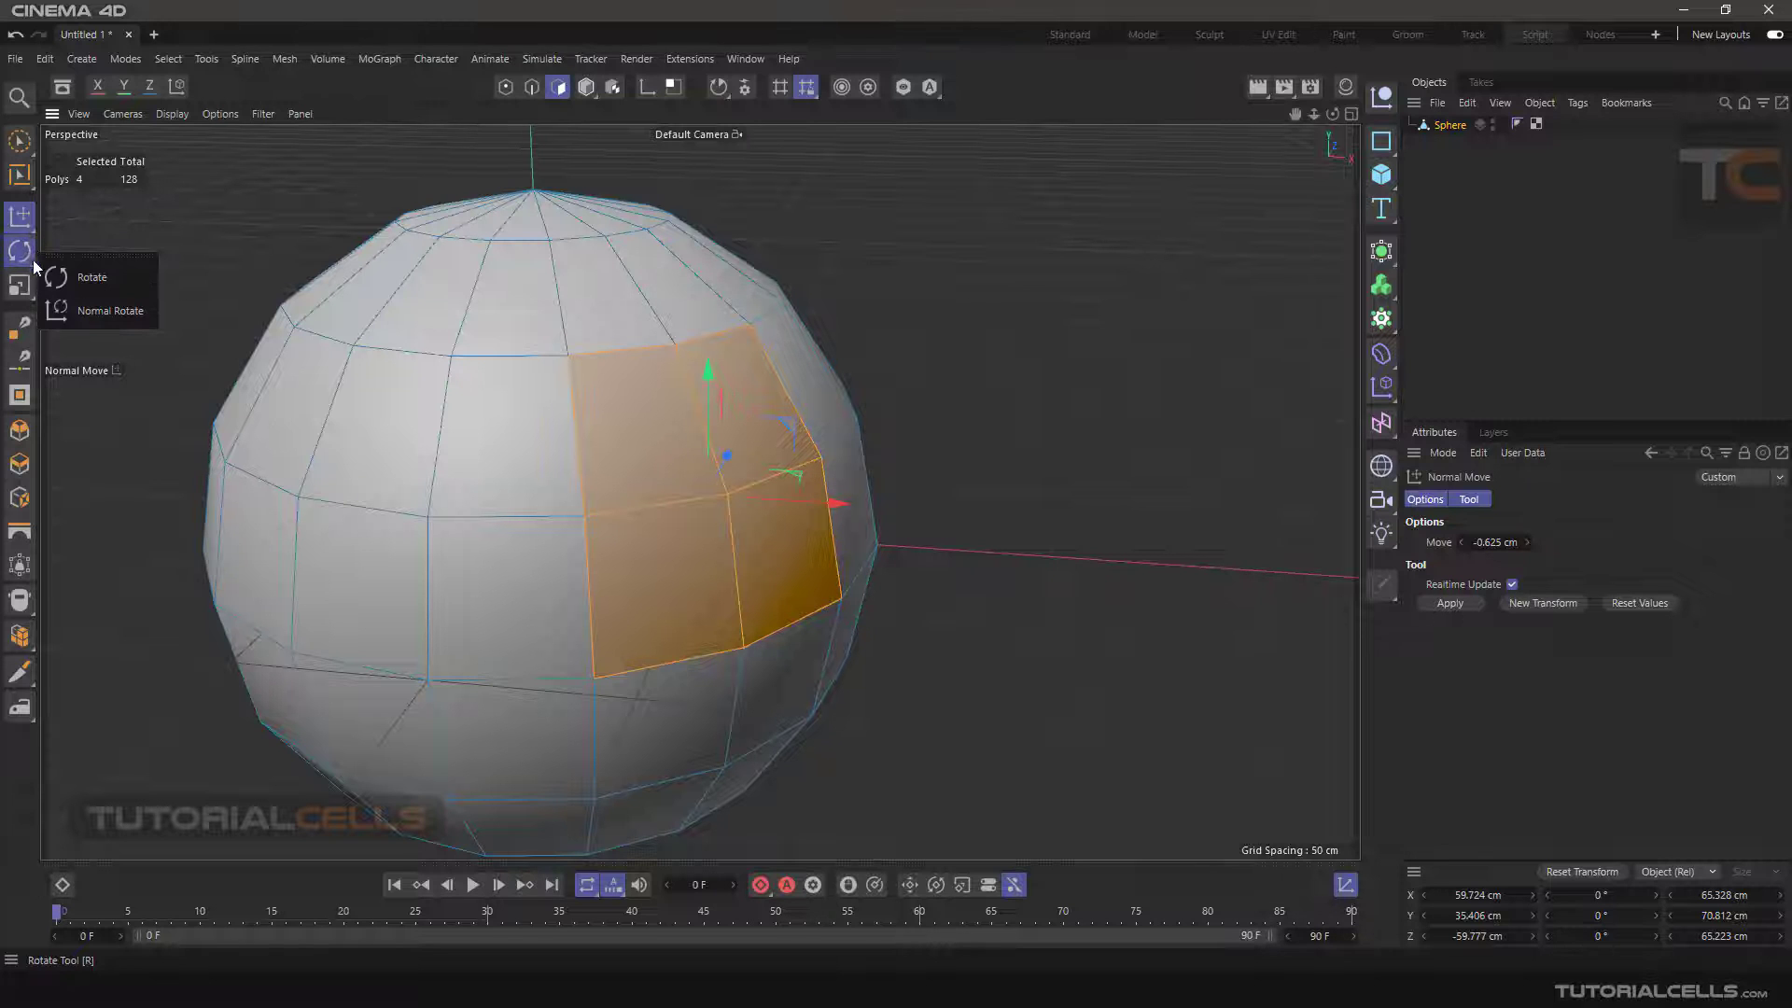
click(56, 277)
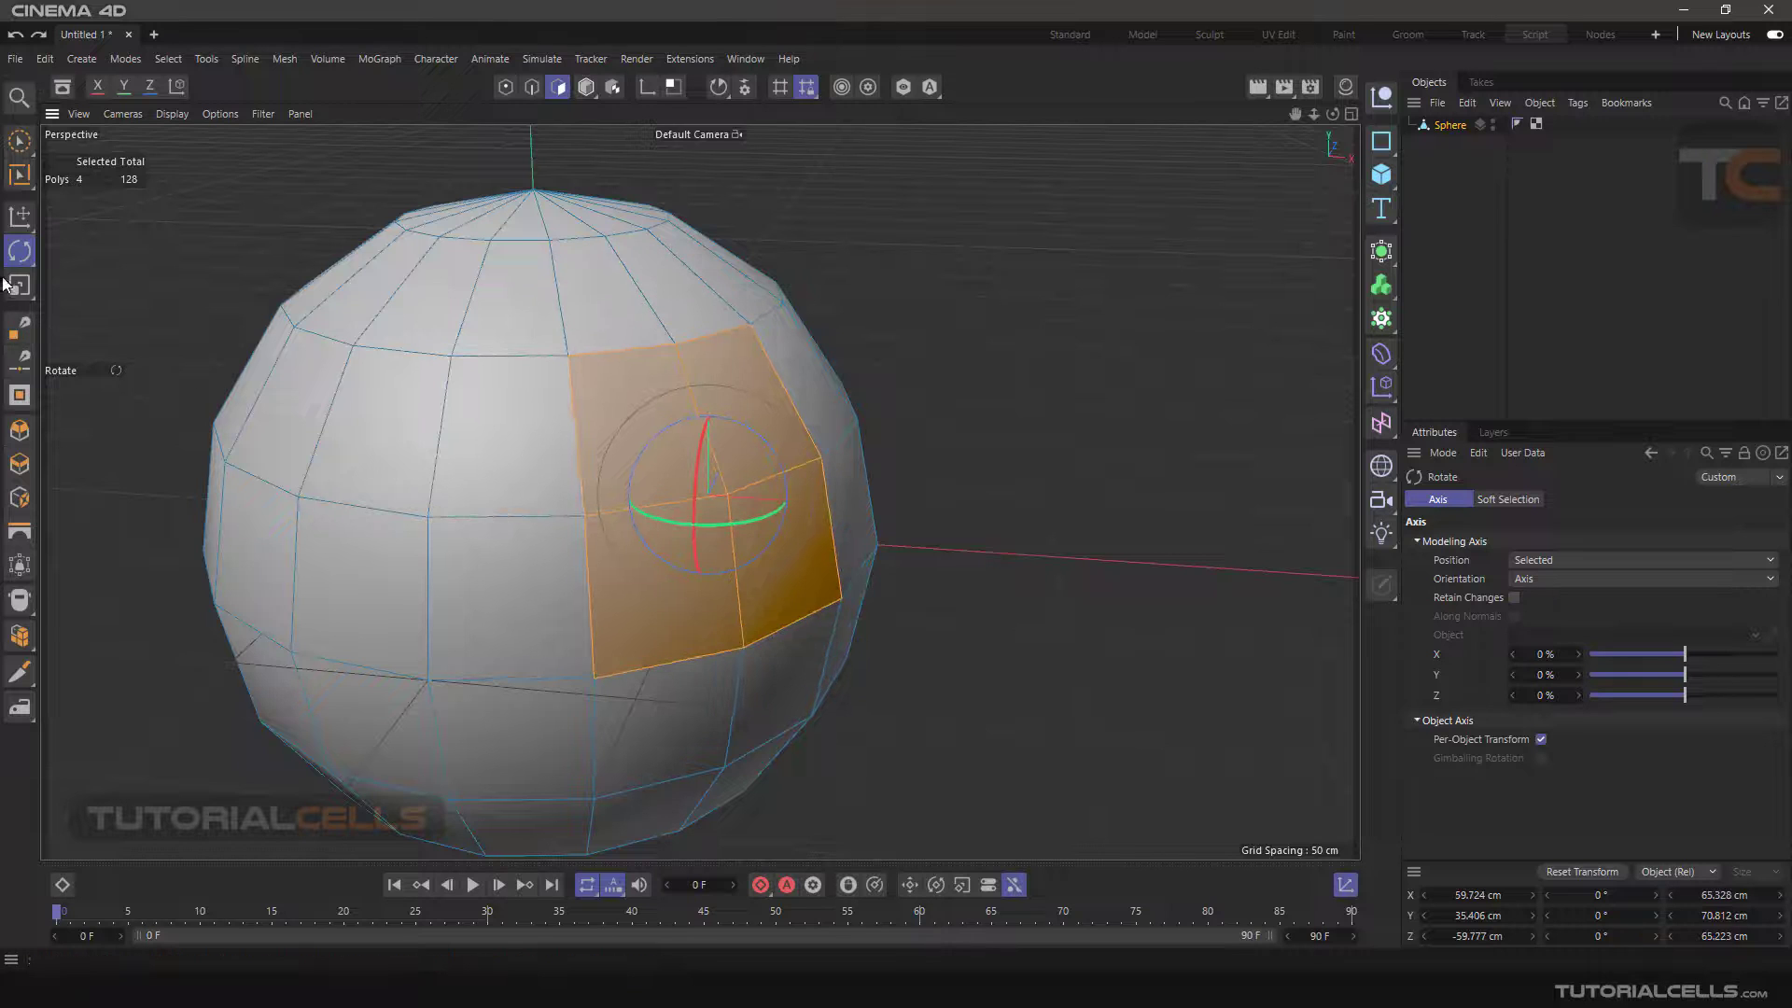
click(19, 252)
click(67, 297)
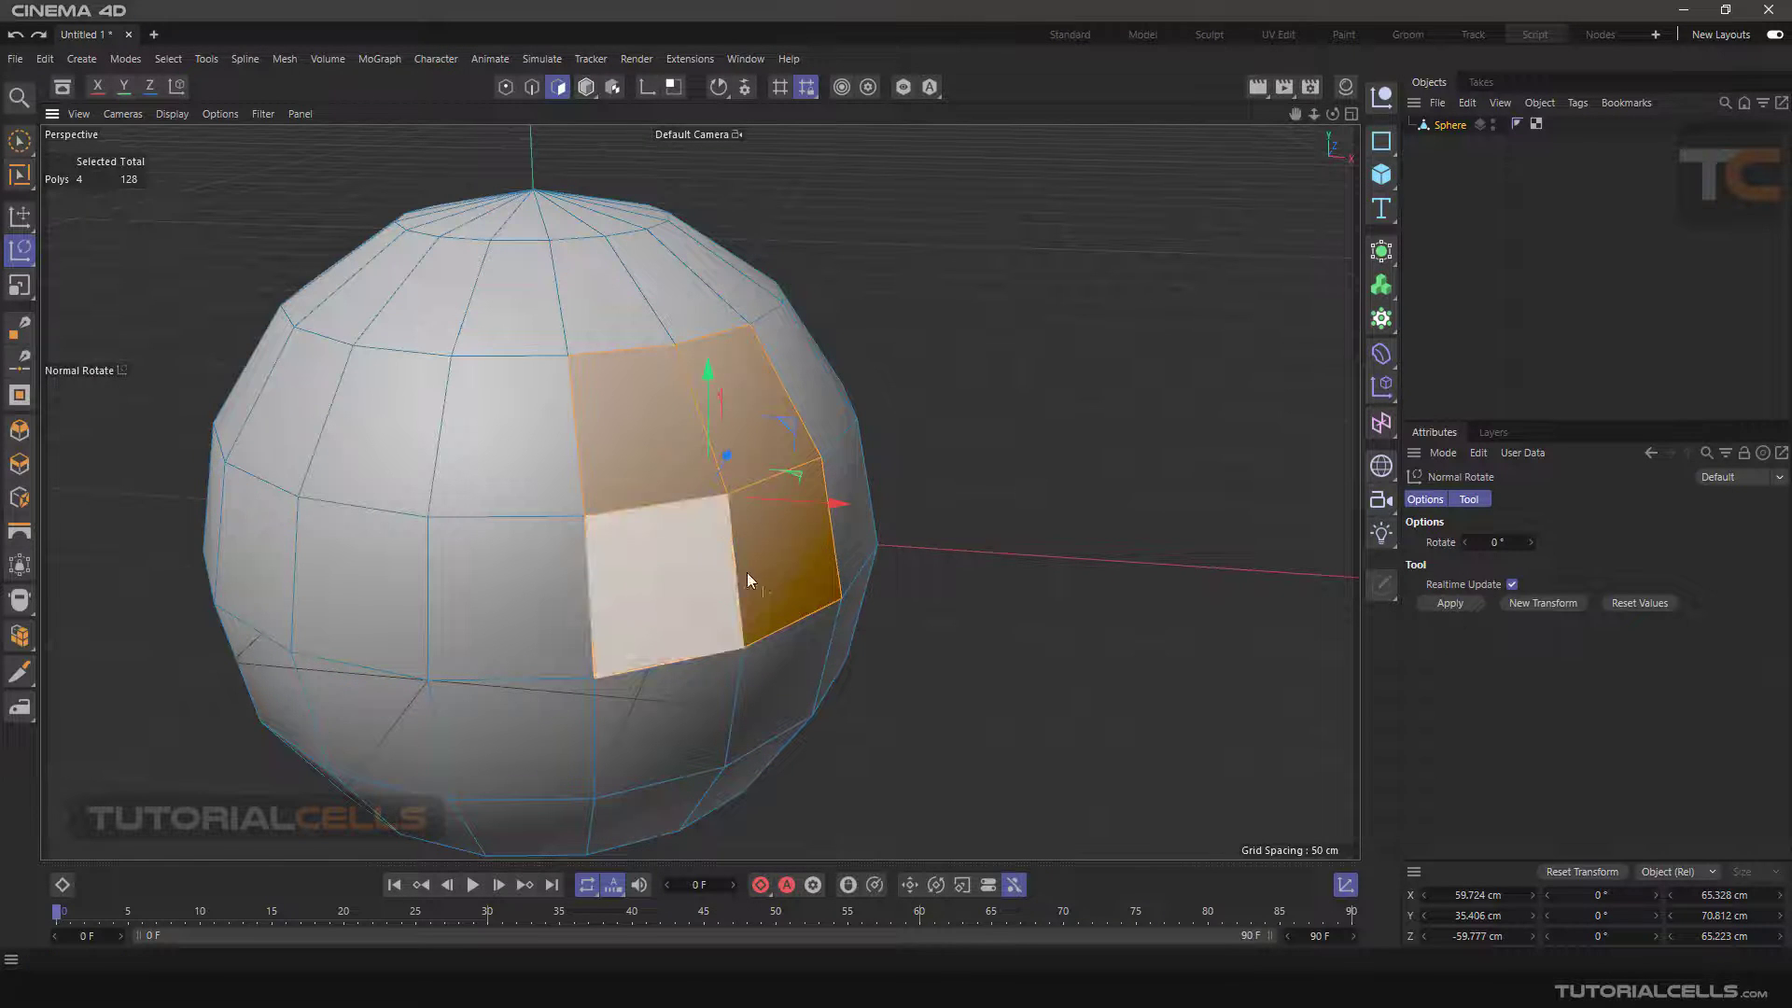
mouse_move(1131, 480)
mouse_down()
mouse_move(1206, 479)
mouse_move(1062, 480)
mouse_move(1195, 480)
mouse_move(1119, 480)
mouse_up()
alt+drag(1242, 625, 1246, 565)
alt+drag(898, 387, 943, 481)
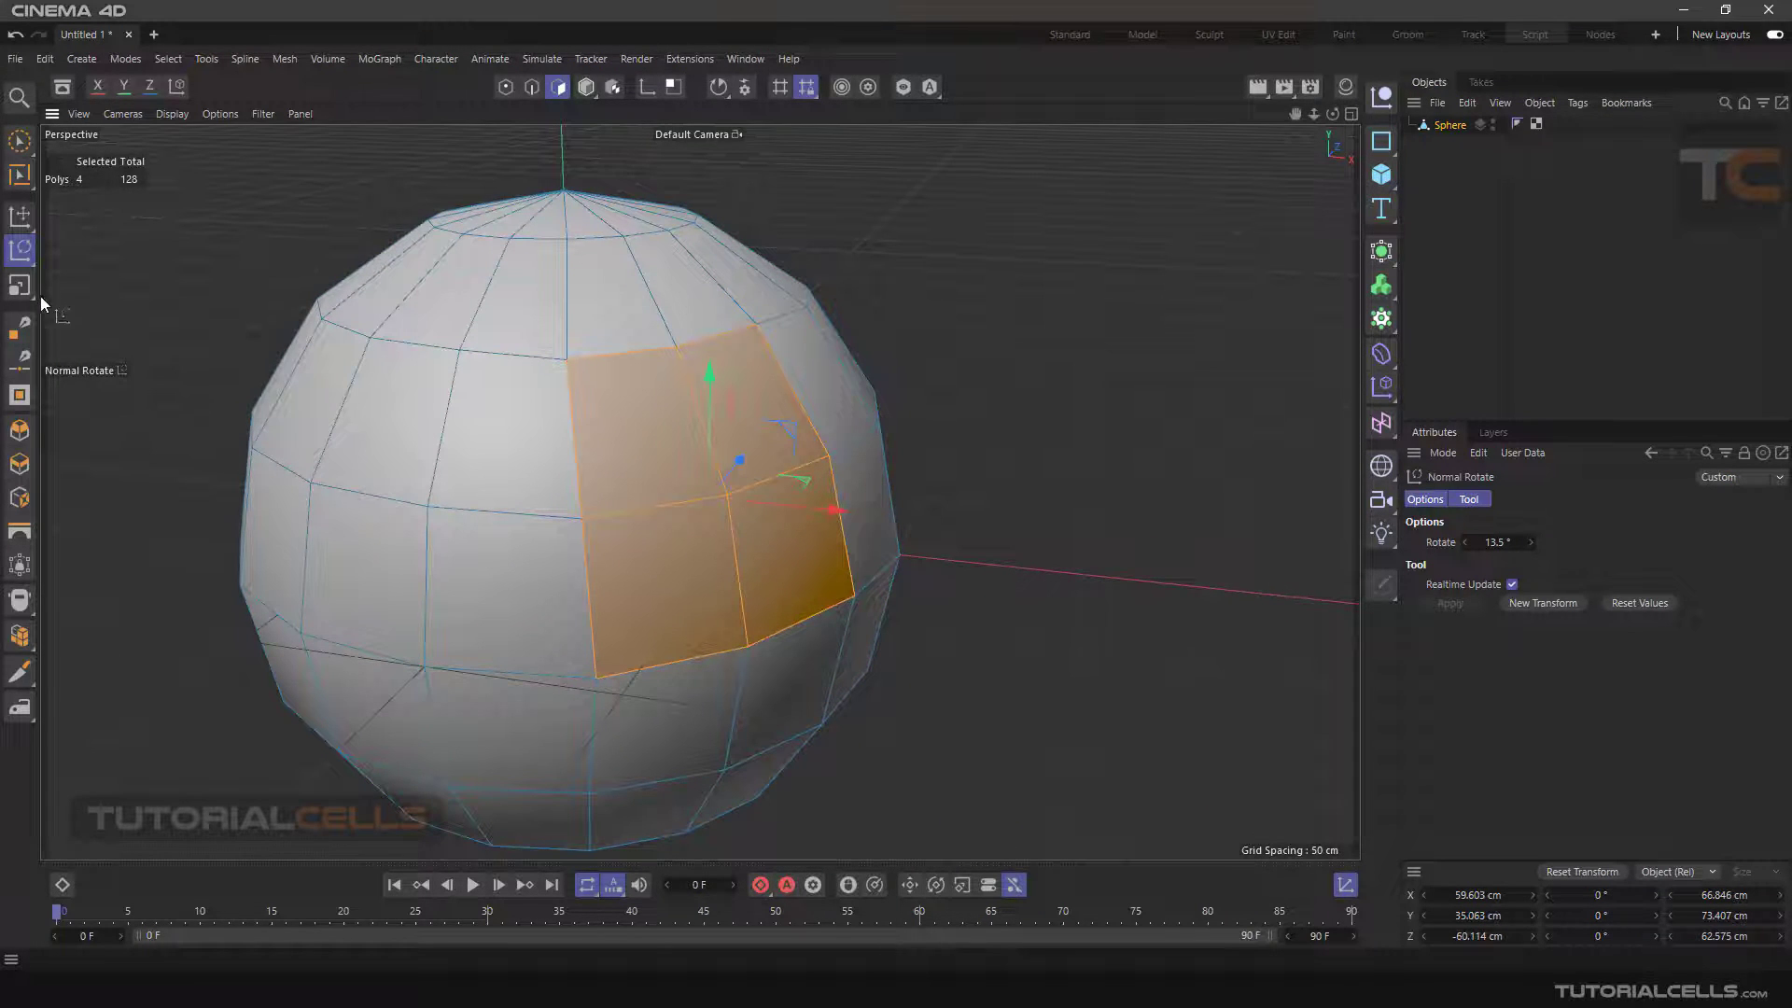
alt+drag(140, 317, 196, 291)
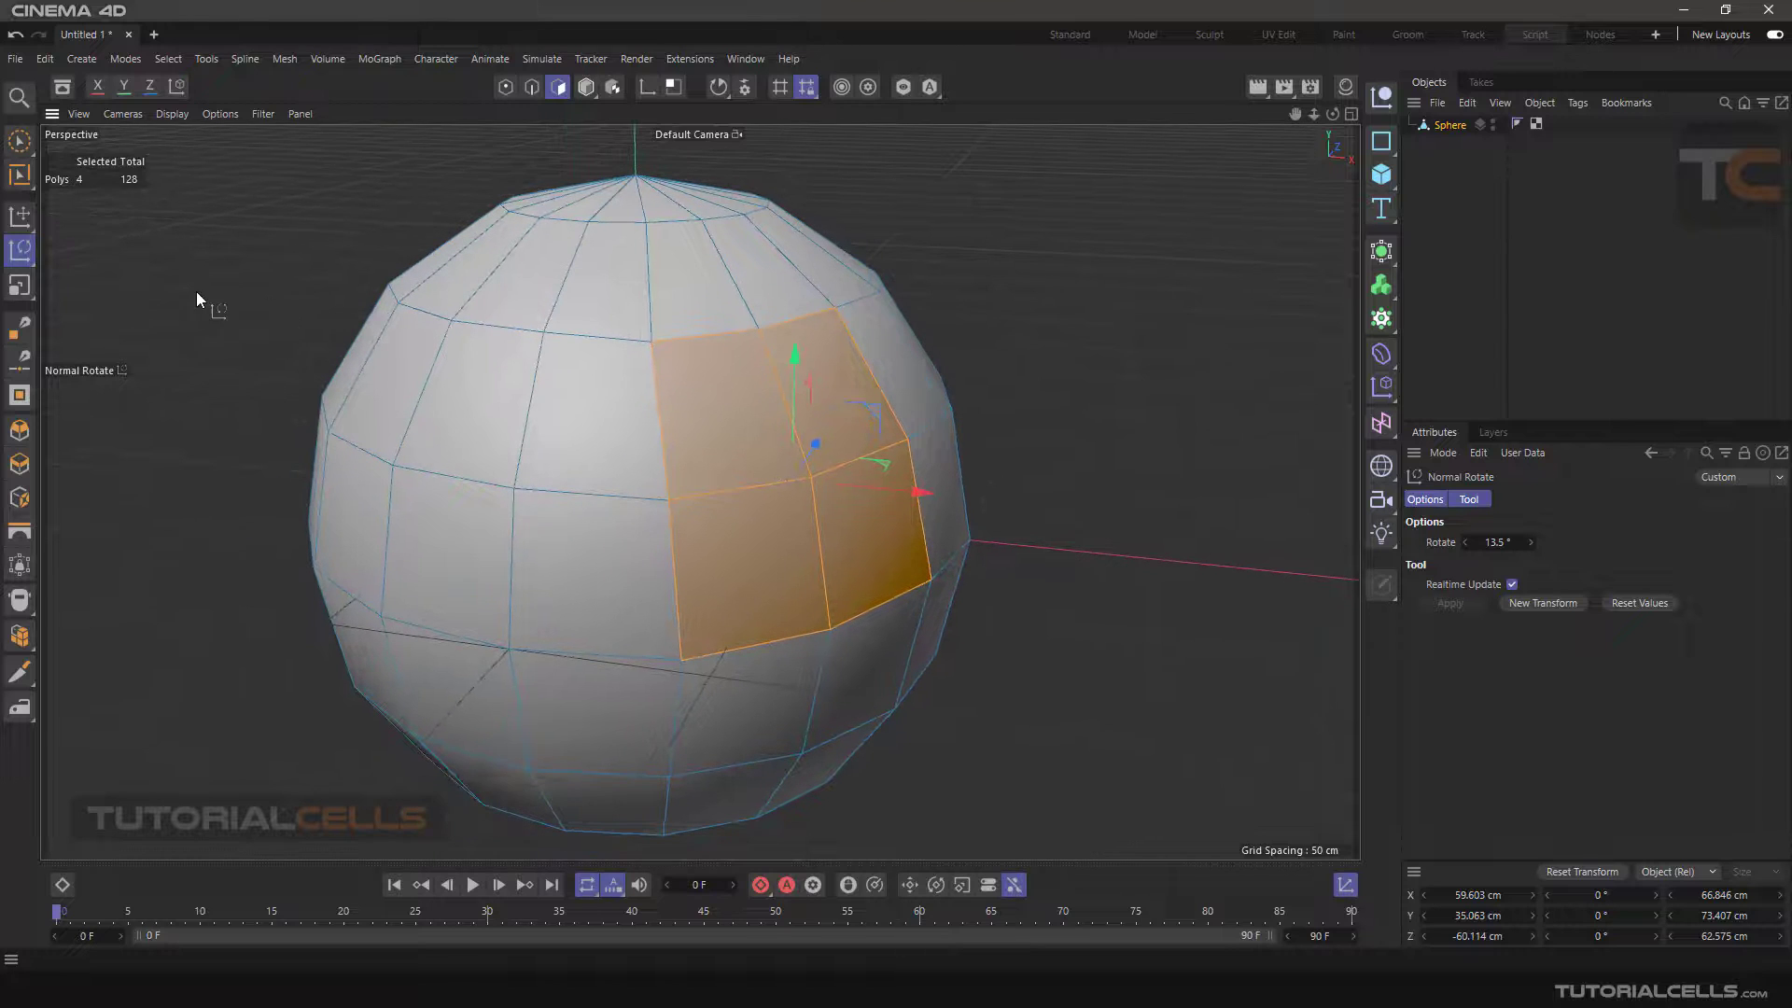
- Select a single polygon on the sphere's upper half with the Scale tool and scale it down uniformly
click(22, 288)
alt+drag(221, 417, 596, 462)
click(683, 424)
drag(165, 567, 280, 529)
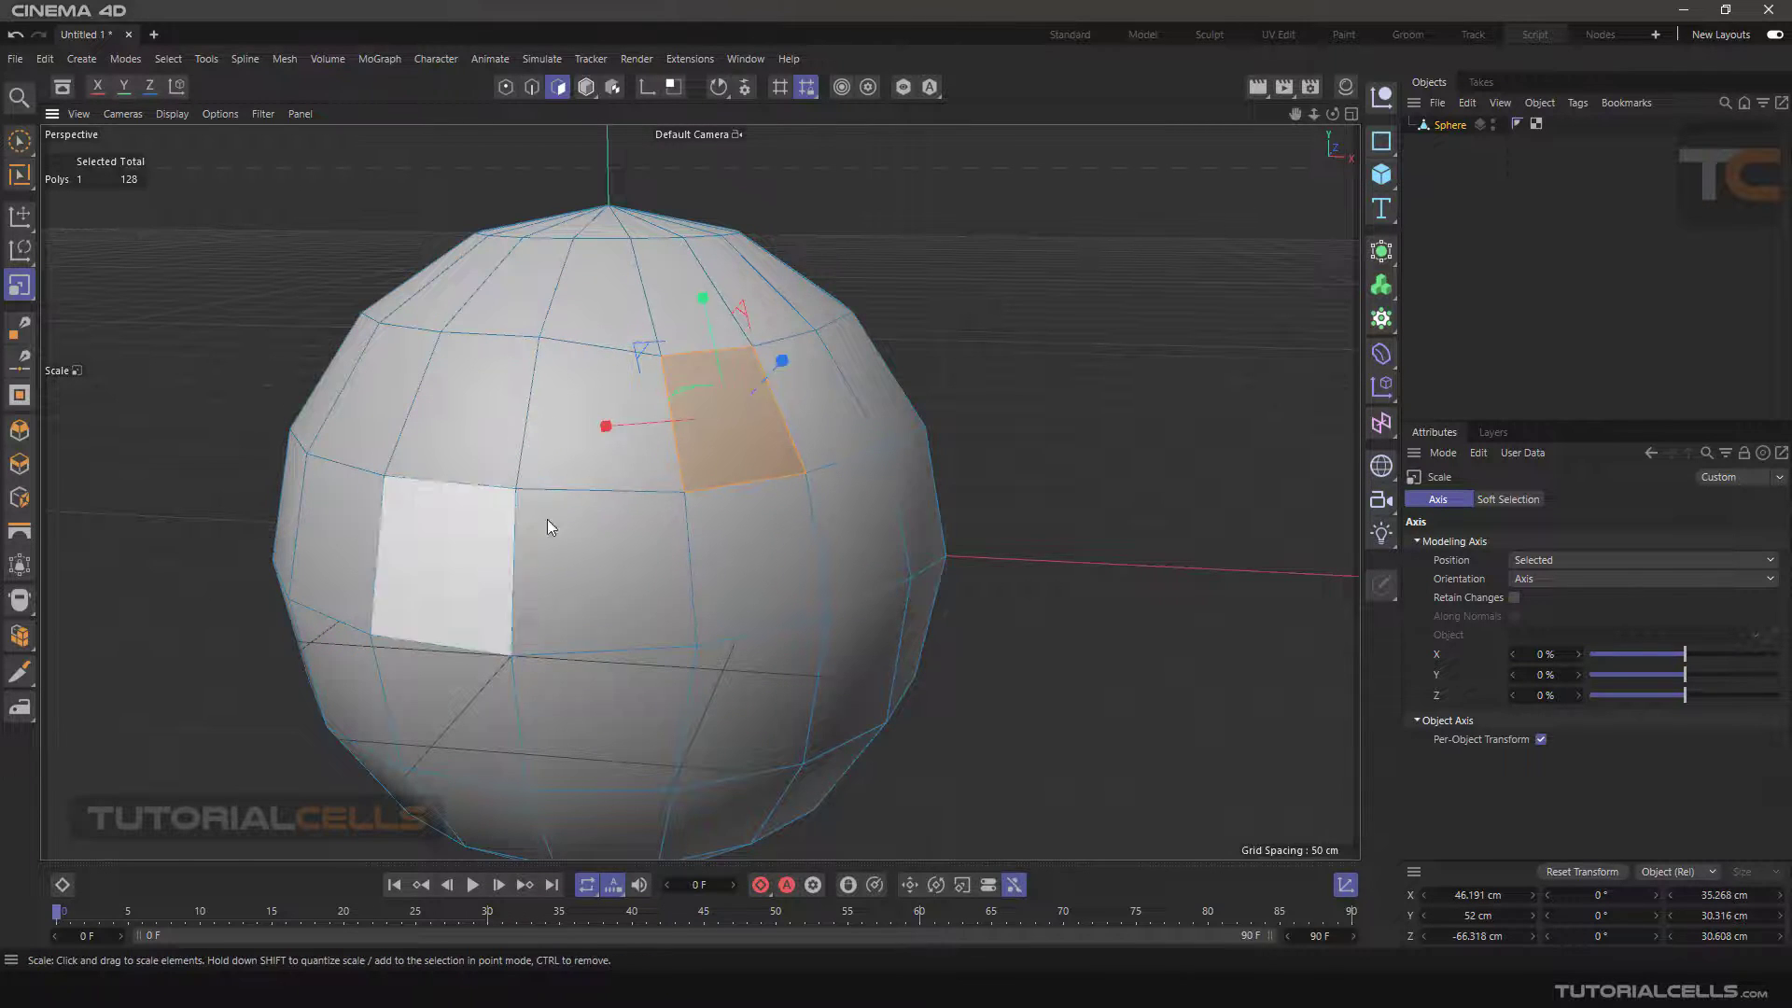
- Add the three polygons neighbouring the scaled one toward +X and below it to the selection
shift+click(817, 416)
shift+click(832, 500)
shift+click(760, 547)
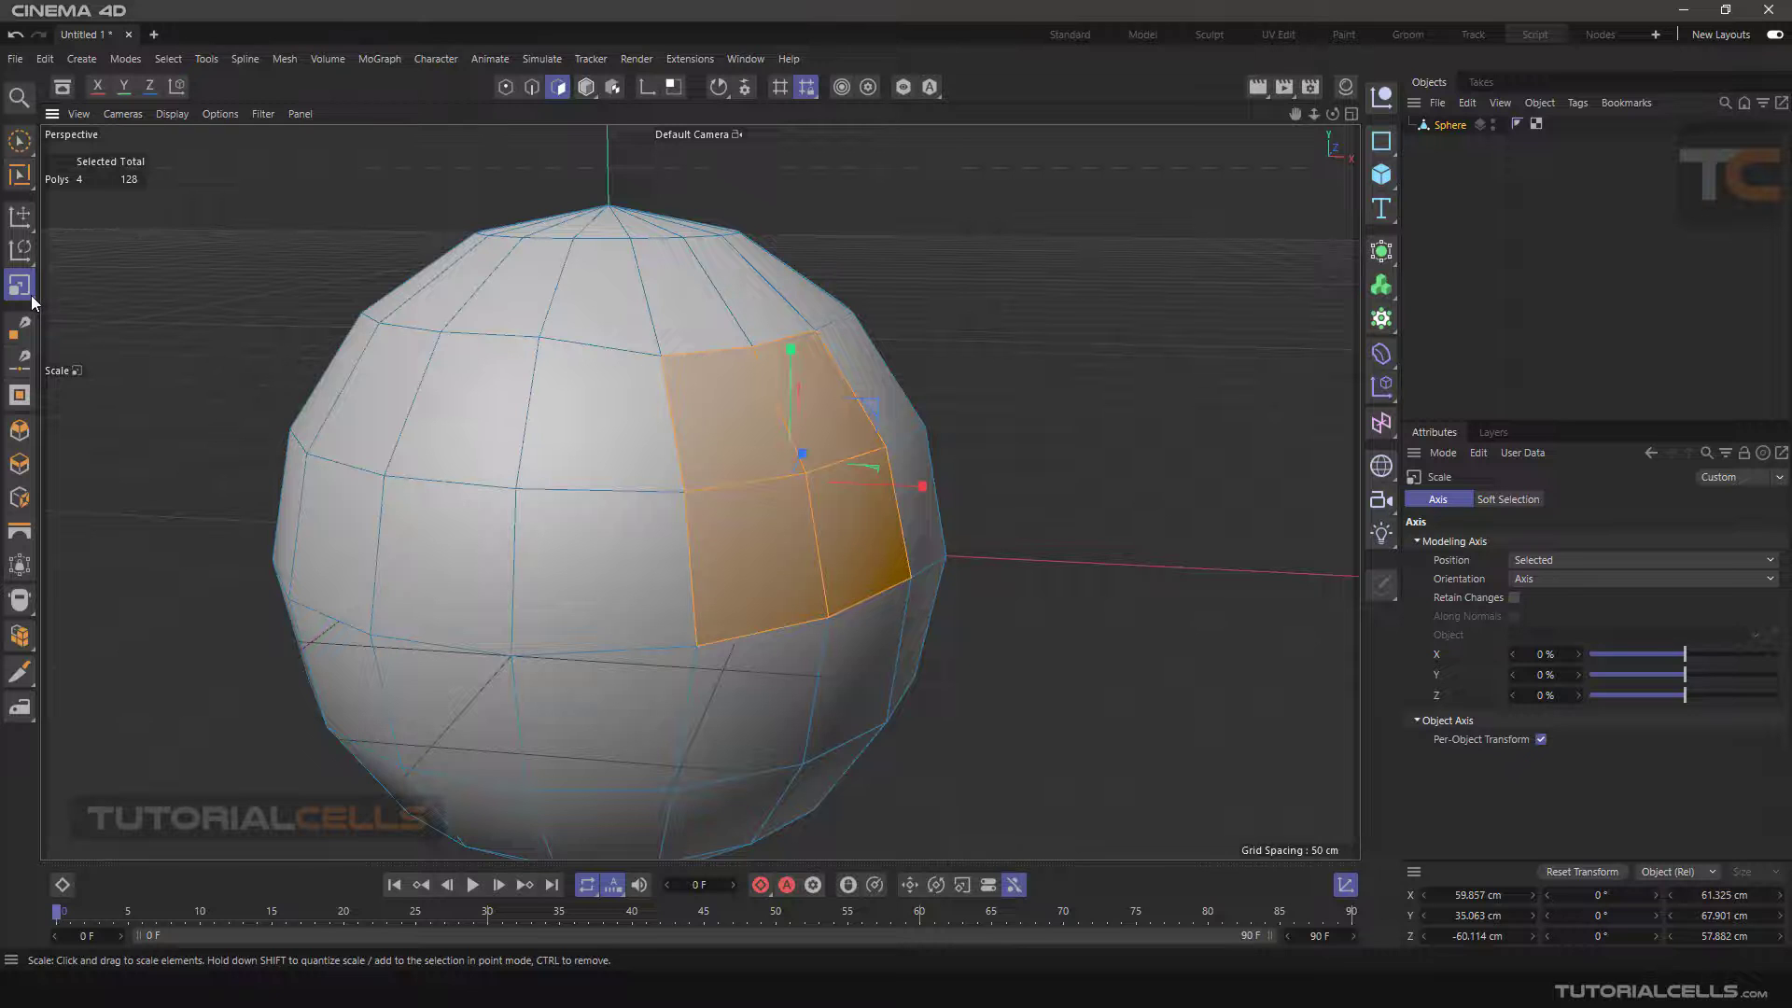
- Try scaling the four selected polygons together with the standard Scale tool, and undo the scaling
drag(156, 381, 573, 321)
mouse_move(549, 474)
alt+mouse_down()
mouse_move(784, 434)
mouse_move(496, 456)
mouse_move(552, 496)
mouse_move(574, 458)
alt+mouse_up()
key(ctrl+z)
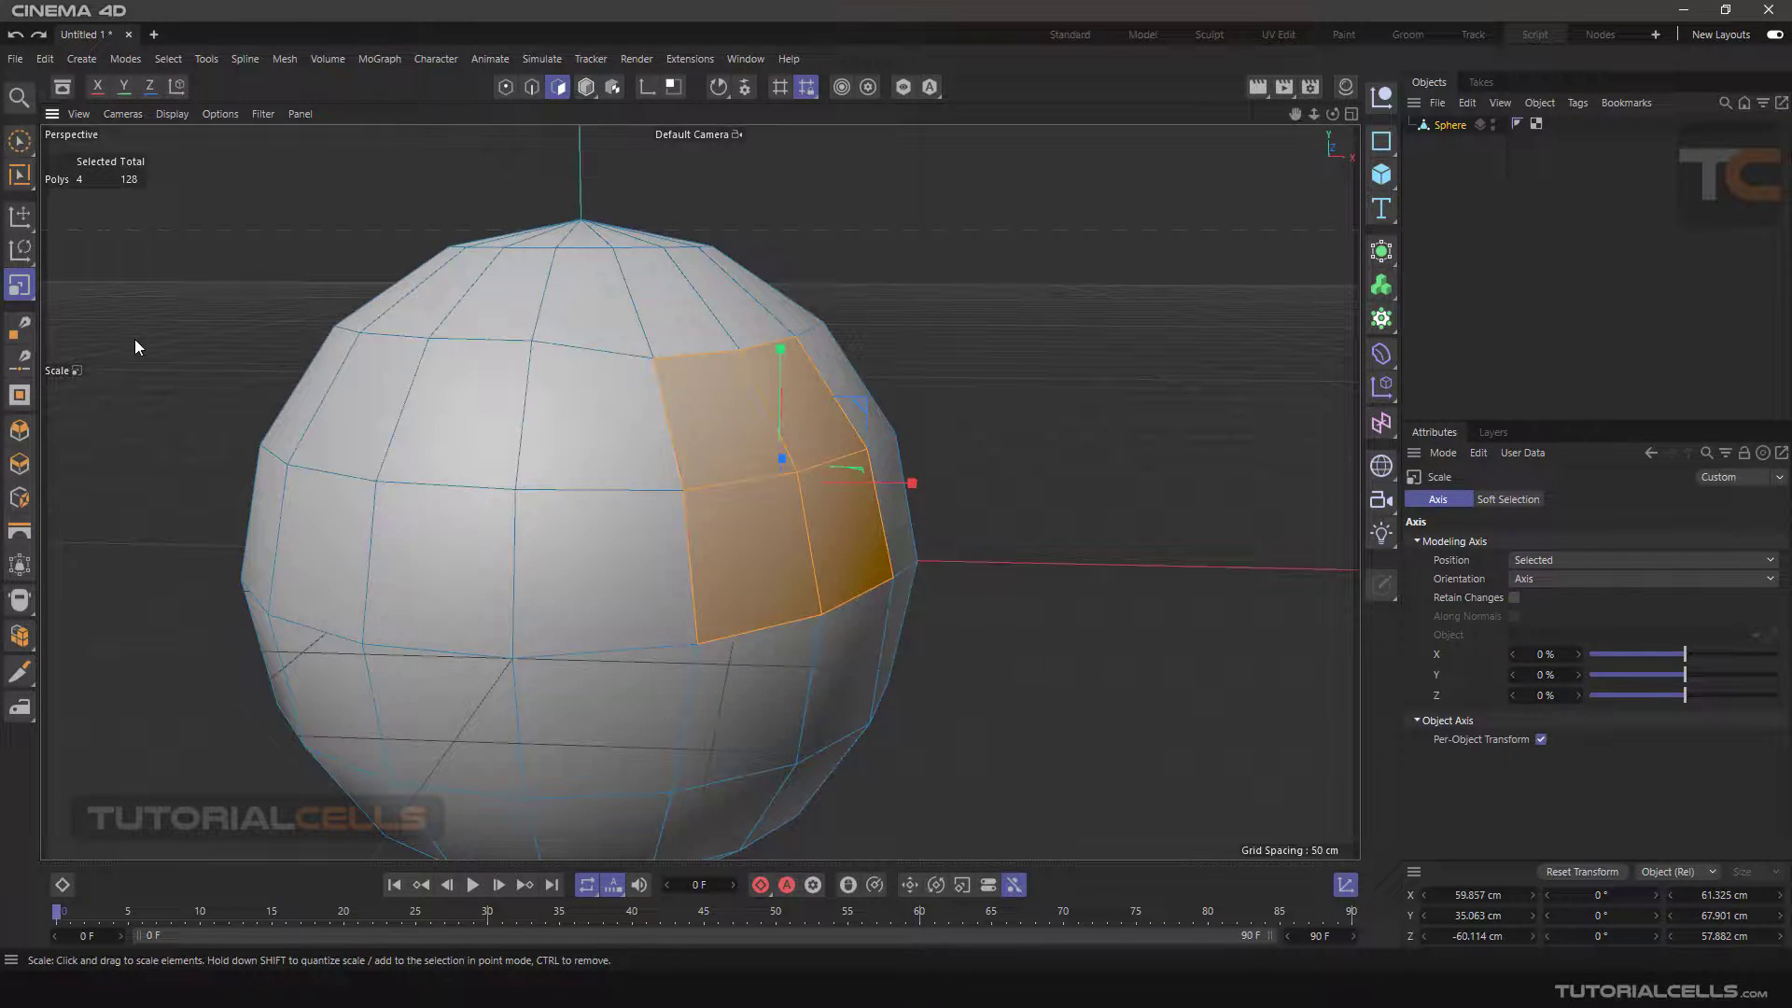
- Scale the four selected polygons to about 121.7% with Normal Scale, and return to Normal Move
click(19, 297)
click(93, 345)
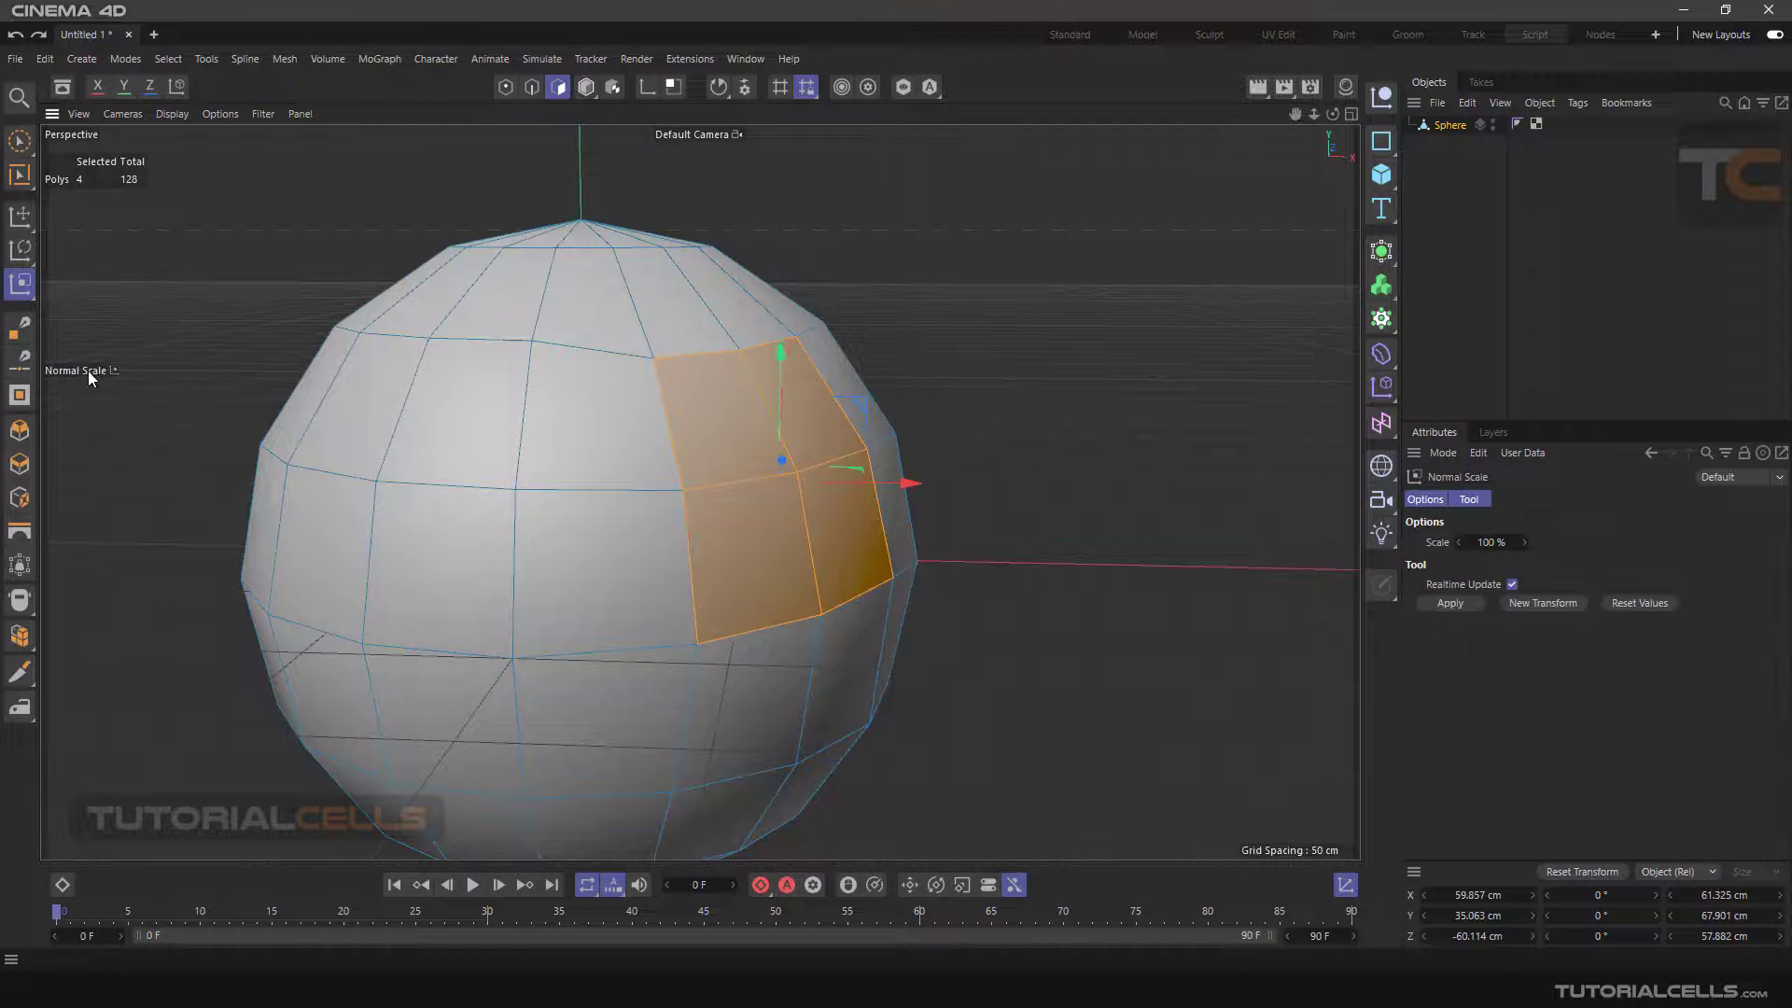
drag(166, 534, 66, 539)
drag(1222, 320, 1102, 363)
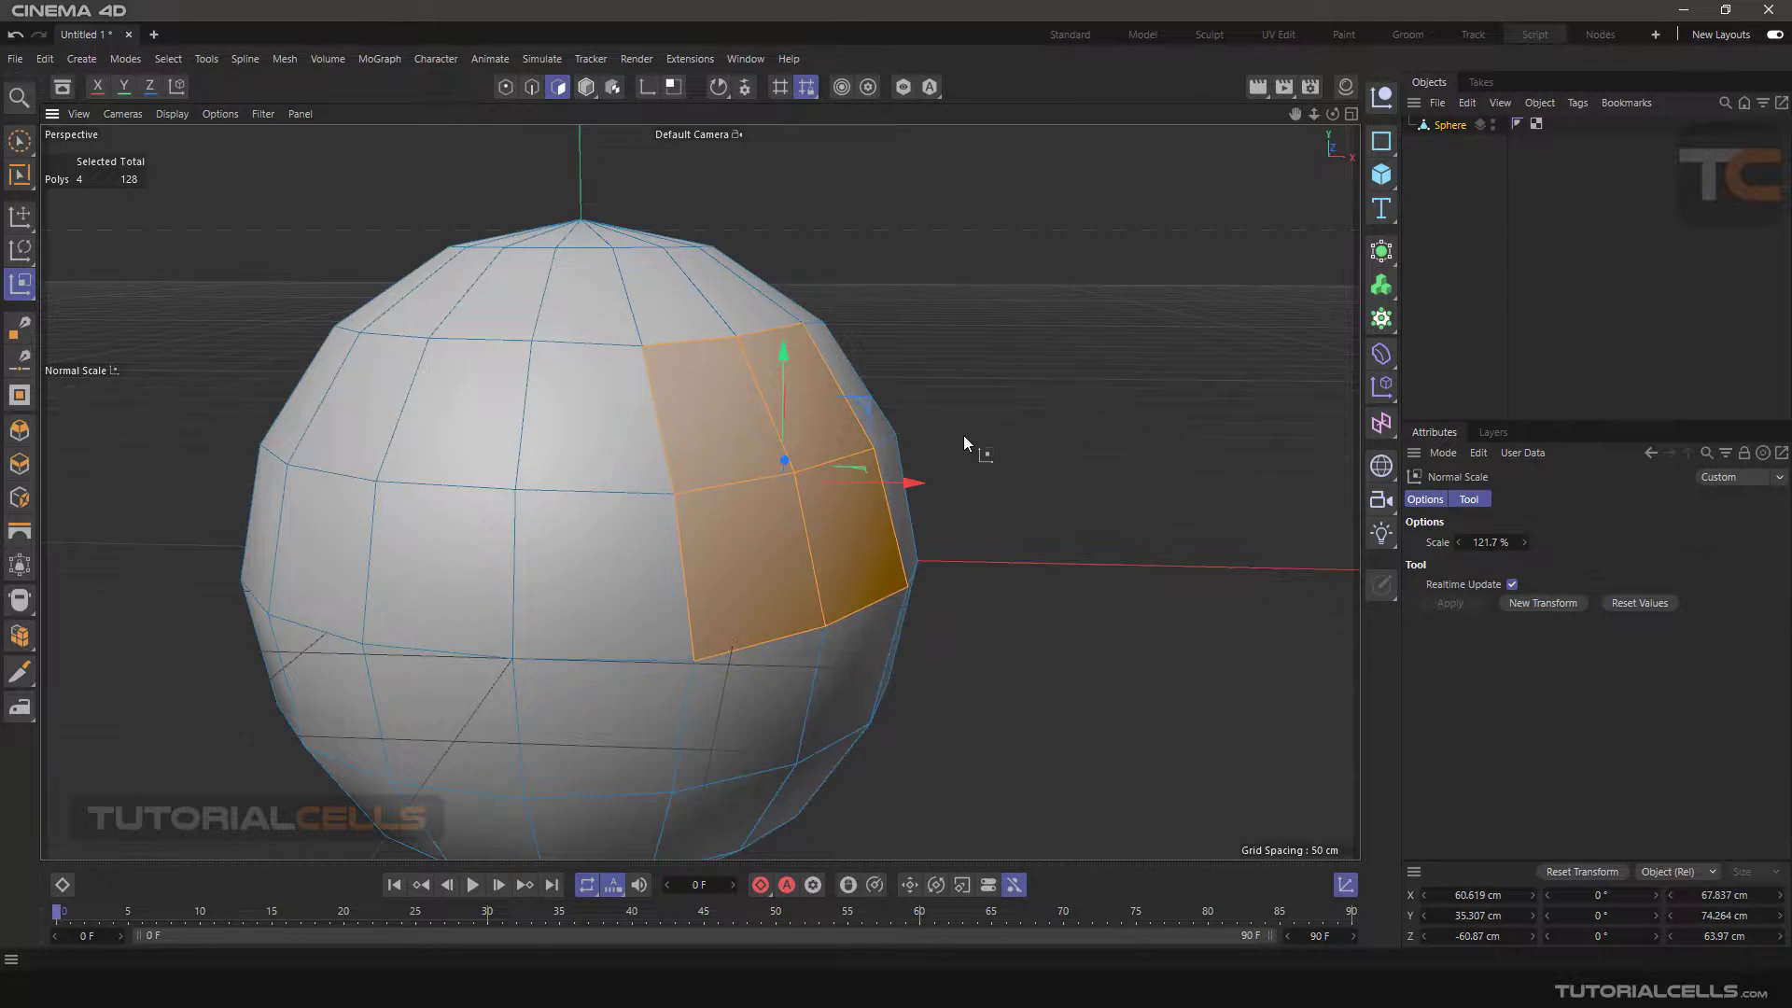
alt+drag(964, 436, 1032, 504)
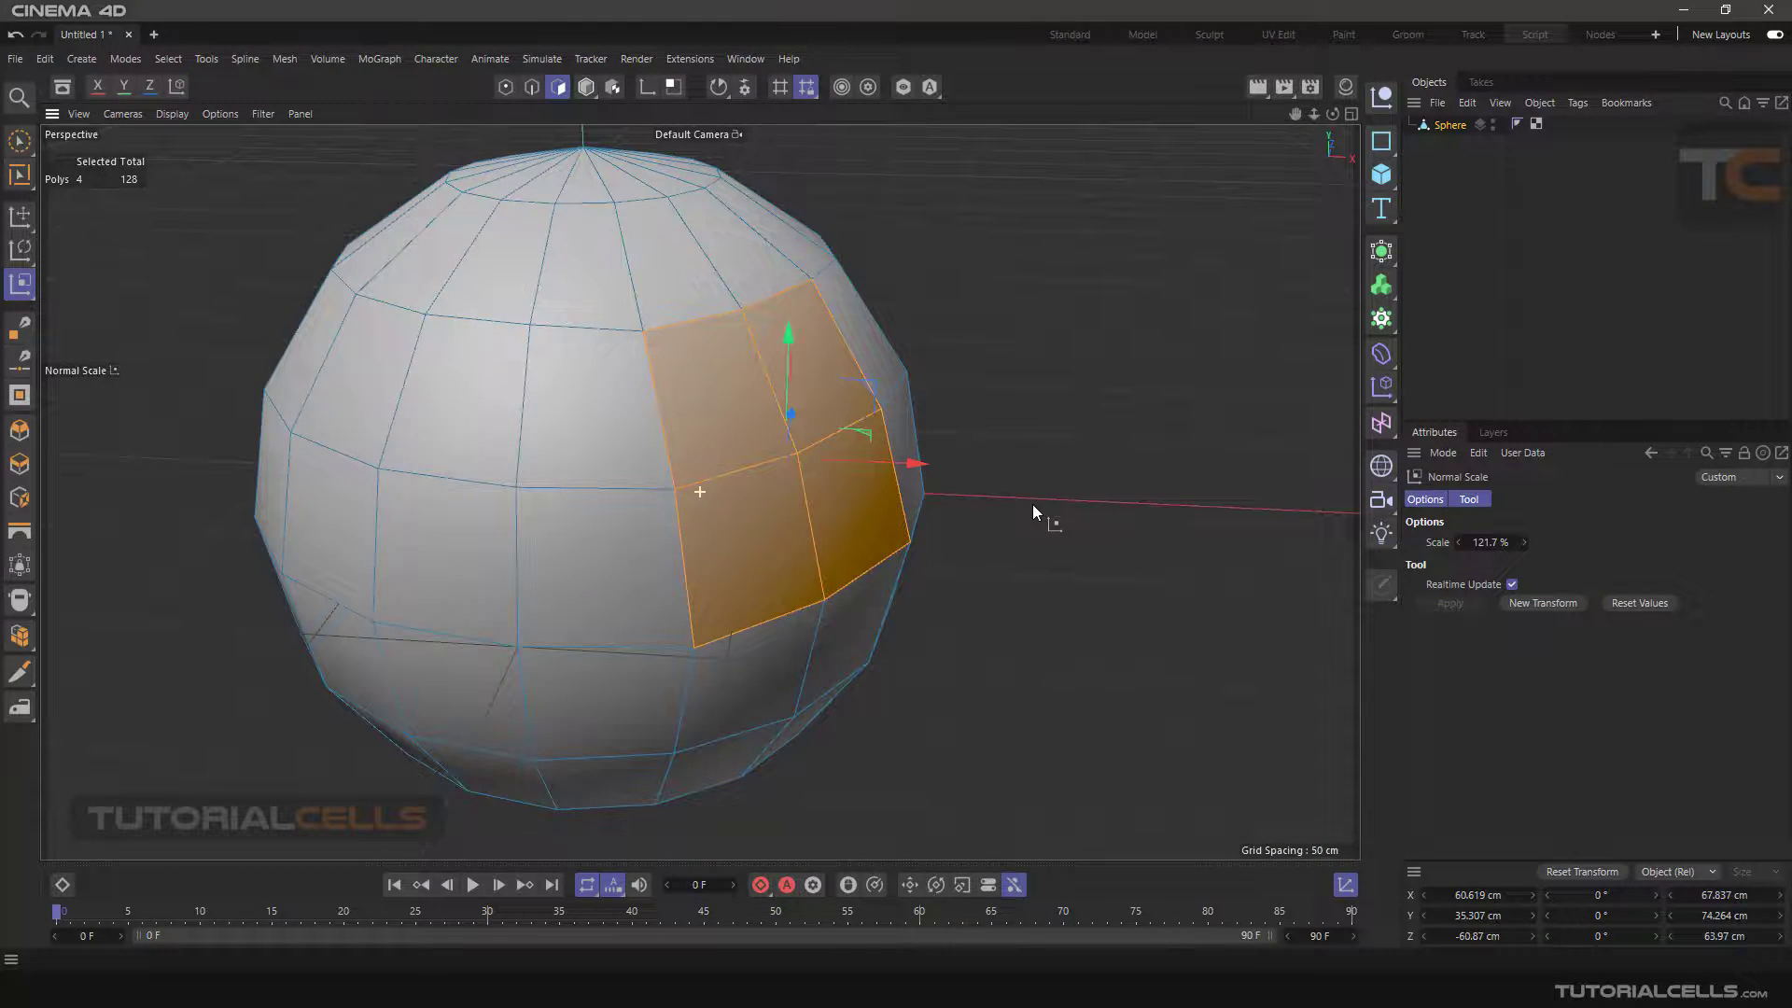
click(20, 217)
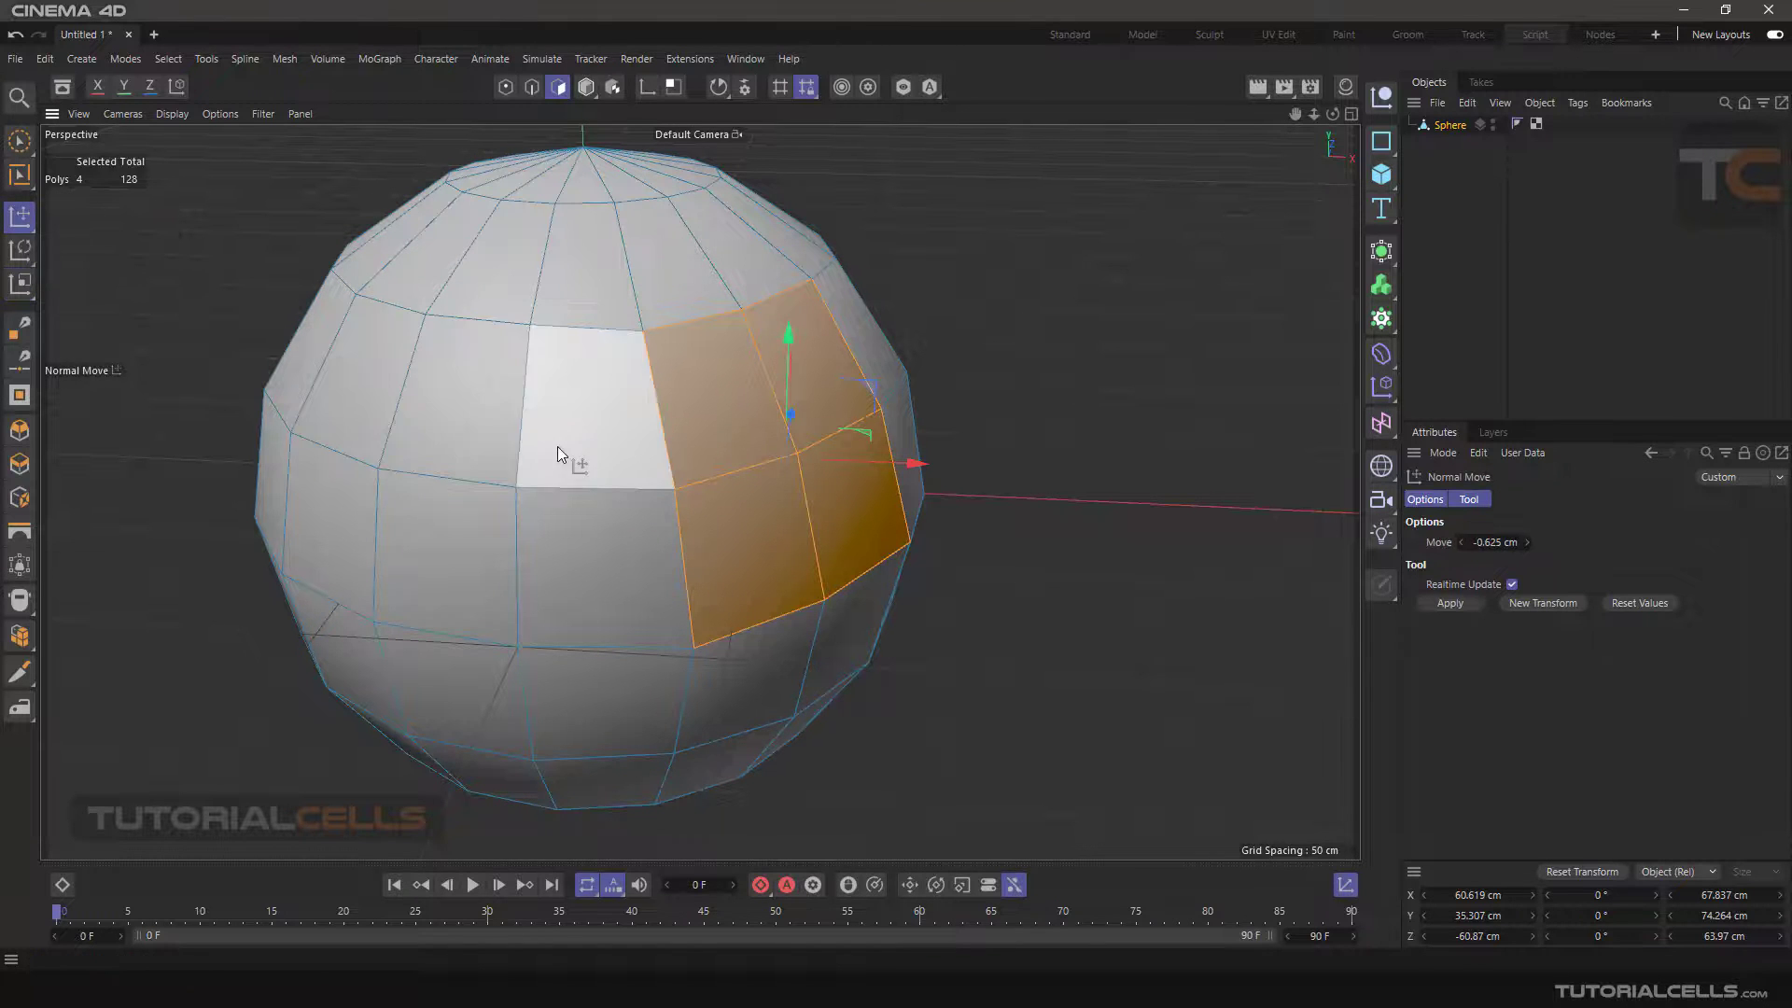